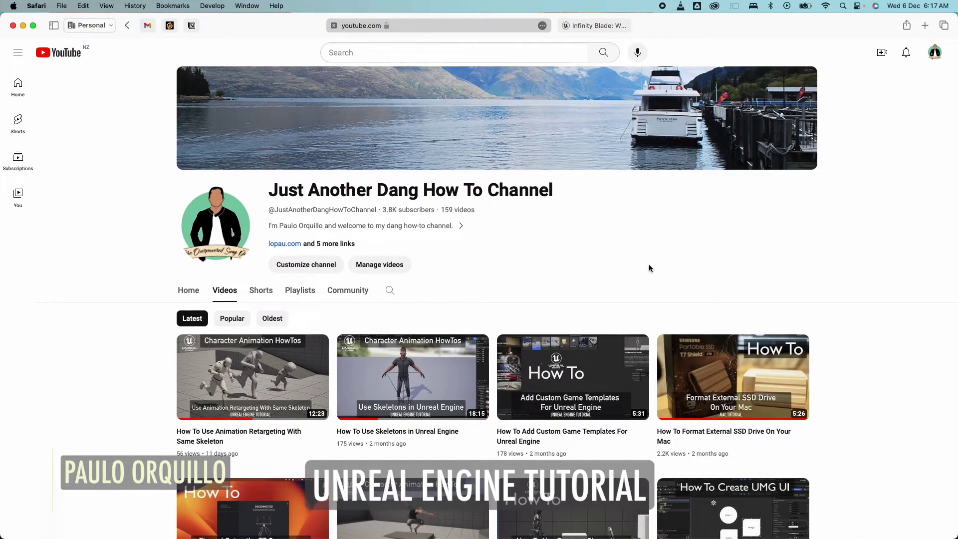
{"action": "scroll", "coordinate": [648, 265], "scroll_direction": "down", "scroll_amount": 5}
{"action": "scroll", "coordinate": [648, 268], "scroll_direction": "down", "scroll_amount": 3}
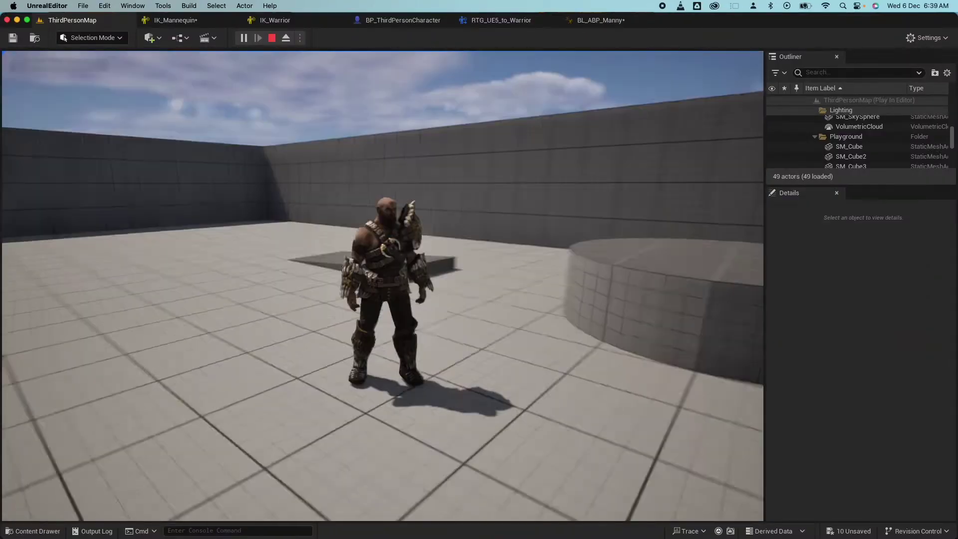
- Test the character's jump and forward movement in the running third-person level
{"action": "key", "text": "space"}
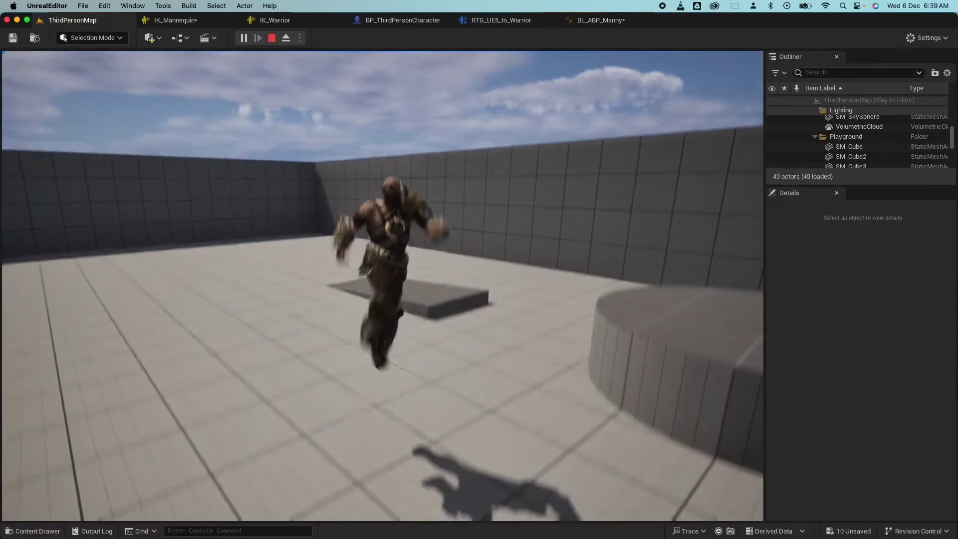
{"action": "key", "text": "w"}
{"action": "key", "text": "w"}
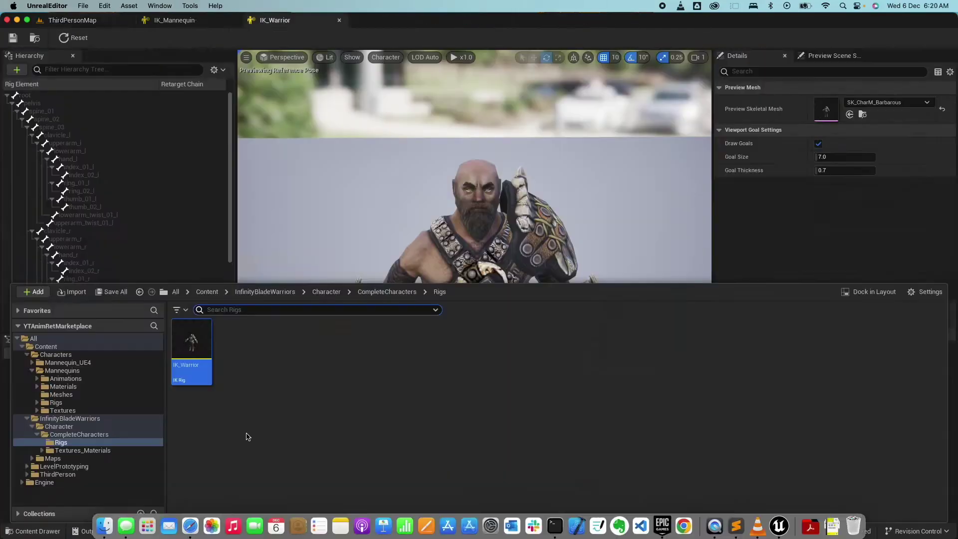
- Bring up the animation asset creation options in the CompleteCharacters Rigs folder that contains IK_Warrior
{"action": "left_click", "coordinate": [261, 387]}
{"action": "right_click", "coordinate": [258, 385]}
{"action": "mouse_move", "coordinate": [257, 385]}
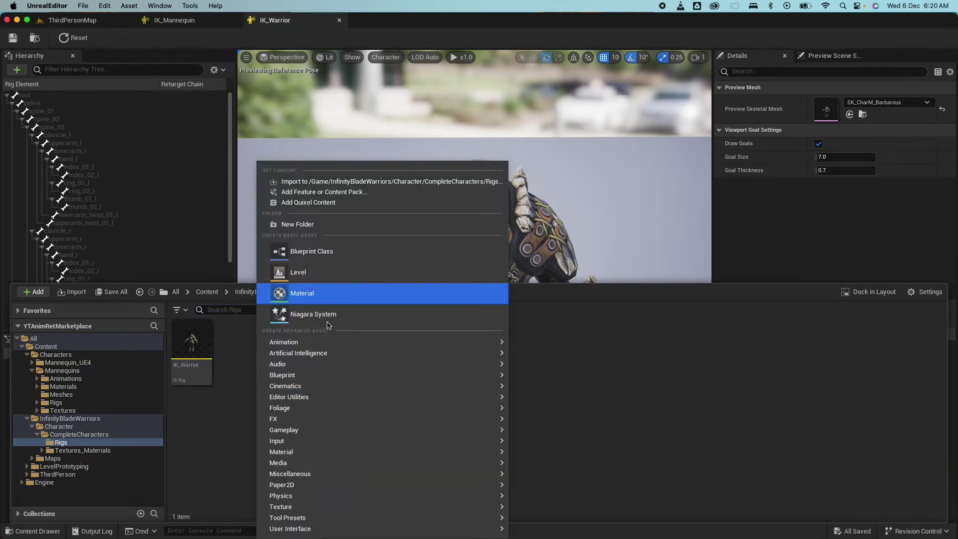
{"action": "mouse_move", "coordinate": [299, 342]}
{"action": "mouse_move", "coordinate": [573, 530]}
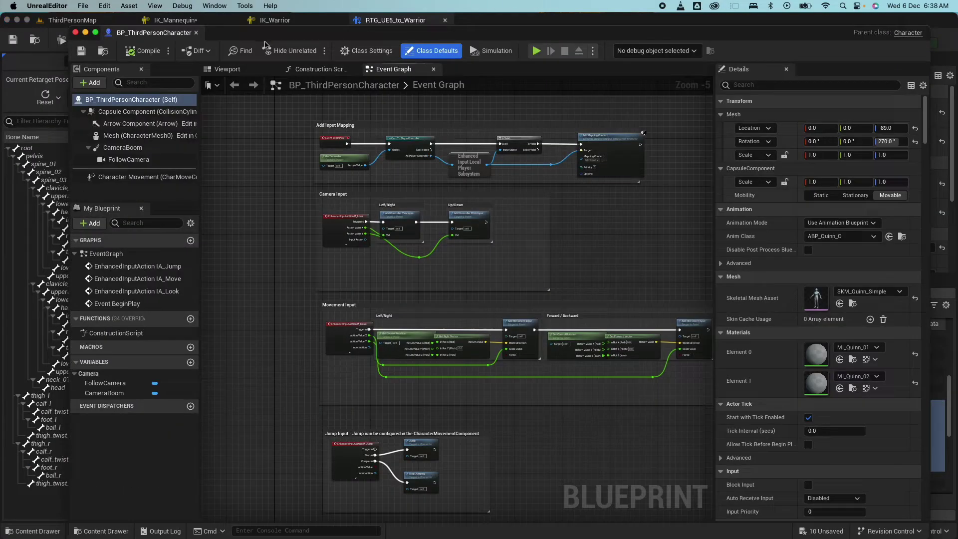
- Dock the BP_ThirdPersonCharacter editor with the other asset editors and choose a different skeletal mesh asset for its Mesh component
{"action": "left_click_drag", "start_coordinate": [161, 34], "coordinate": [432, 19]}
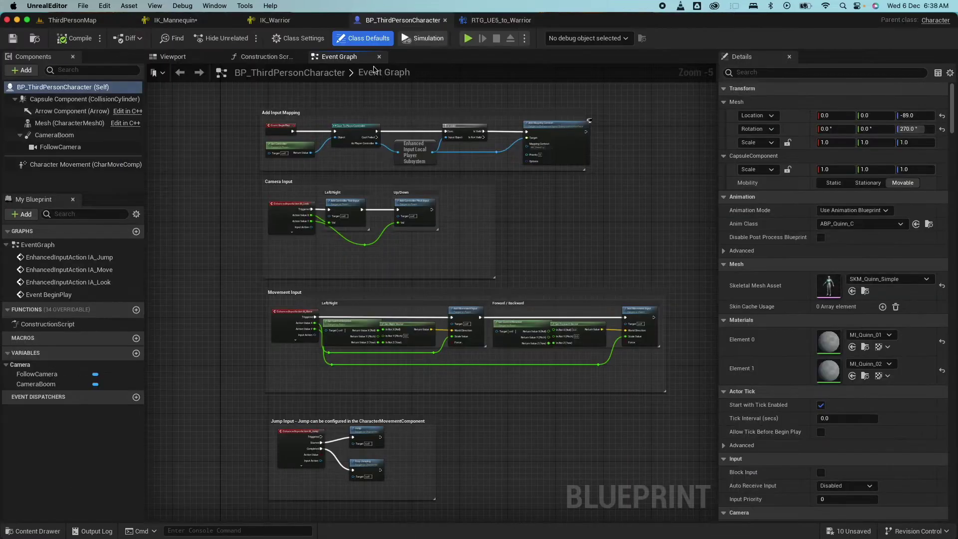
{"action": "left_click", "coordinate": [69, 123]}
{"action": "left_click", "coordinate": [887, 332]}
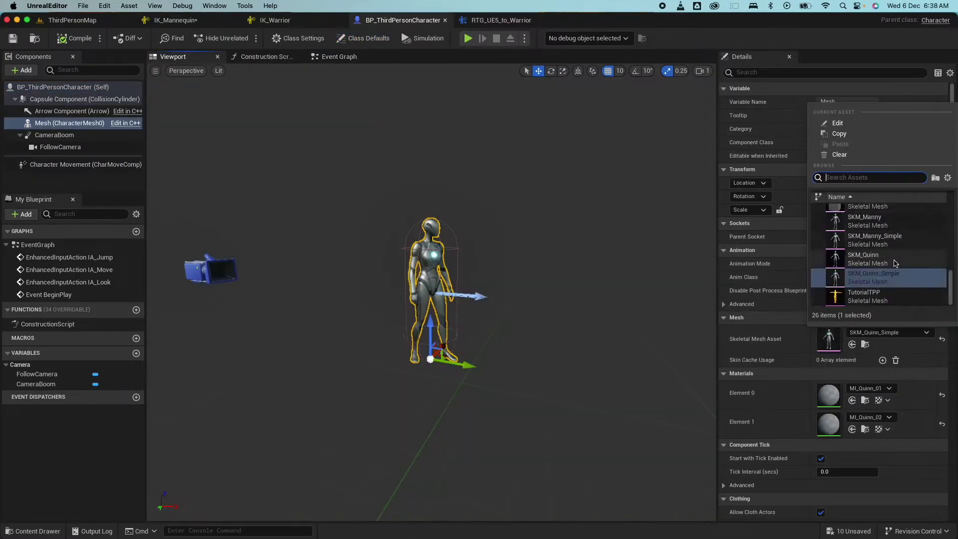
{"action": "left_click", "coordinate": [876, 231]}
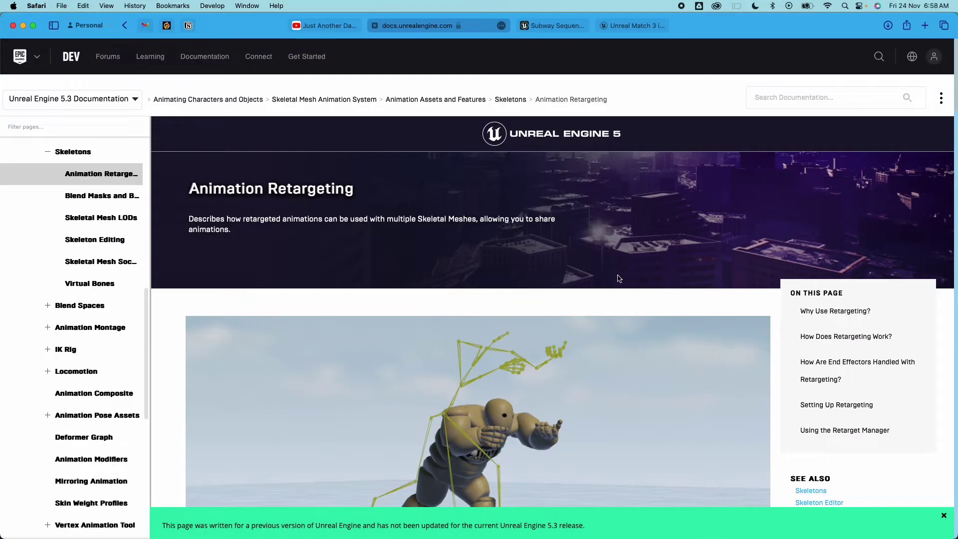
- Read the Unreal Engine documentation pages on Animation Retargeting and IK Rig Retargeting in Safari
{"action": "scroll", "coordinate": [629, 279], "scroll_direction": "down", "scroll_amount": 5}
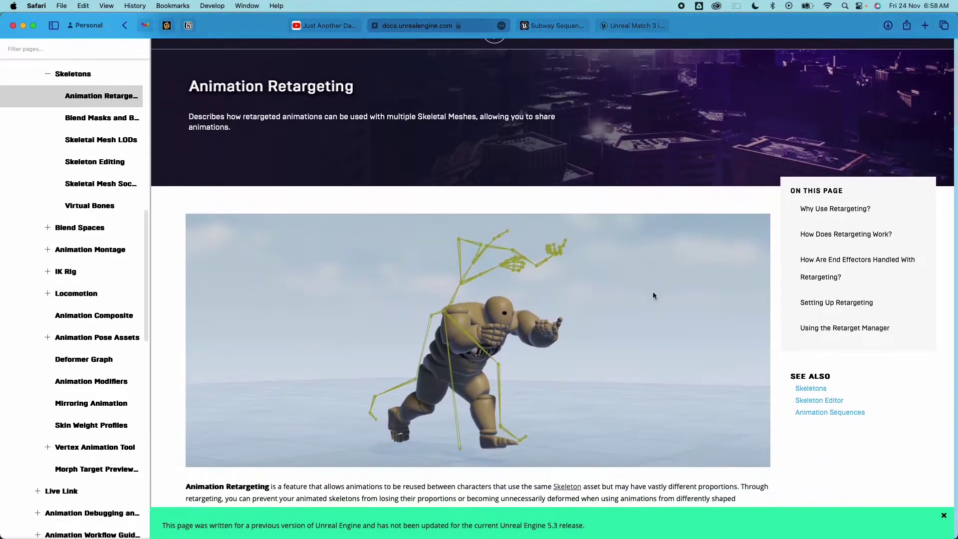
{"action": "scroll", "coordinate": [677, 303], "scroll_direction": "down", "scroll_amount": 5}
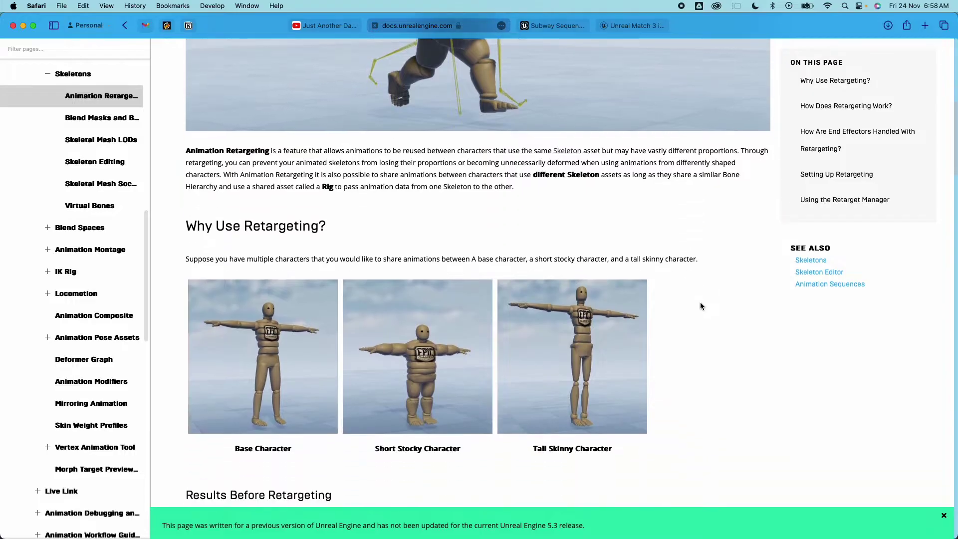
{"action": "scroll", "coordinate": [700, 306], "scroll_direction": "down", "scroll_amount": 1}
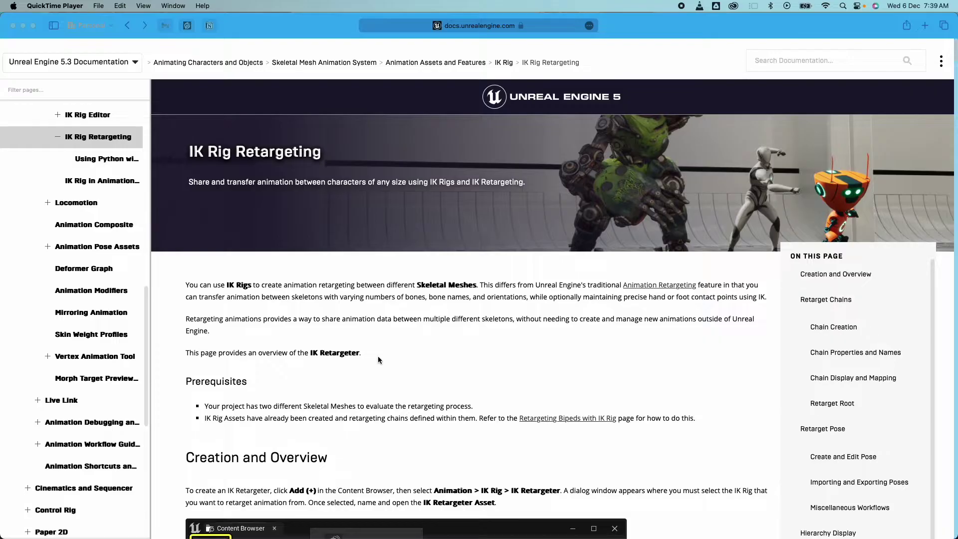
{"action": "scroll", "coordinate": [490, 345], "scroll_direction": "down", "scroll_amount": 3}
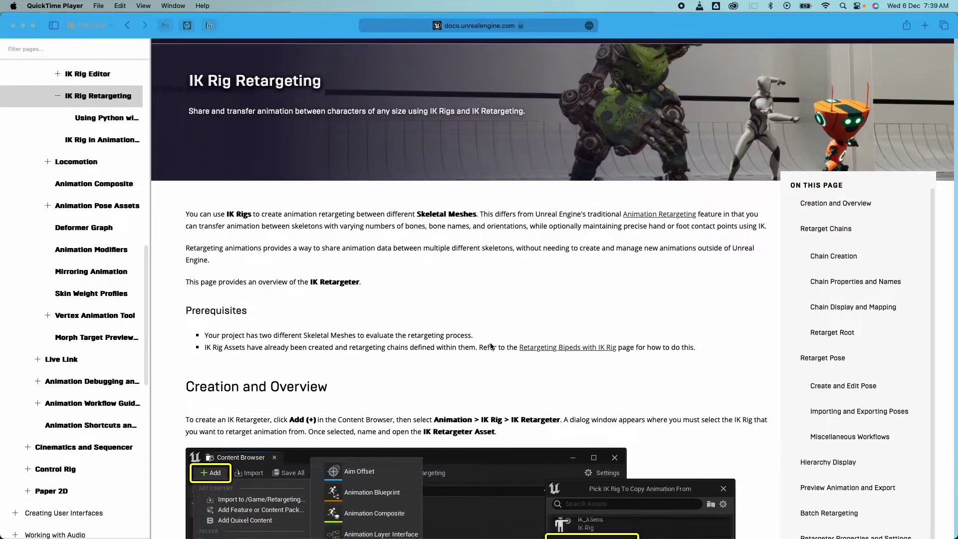
{"action": "scroll", "coordinate": [489, 342], "scroll_direction": "down", "scroll_amount": 3}
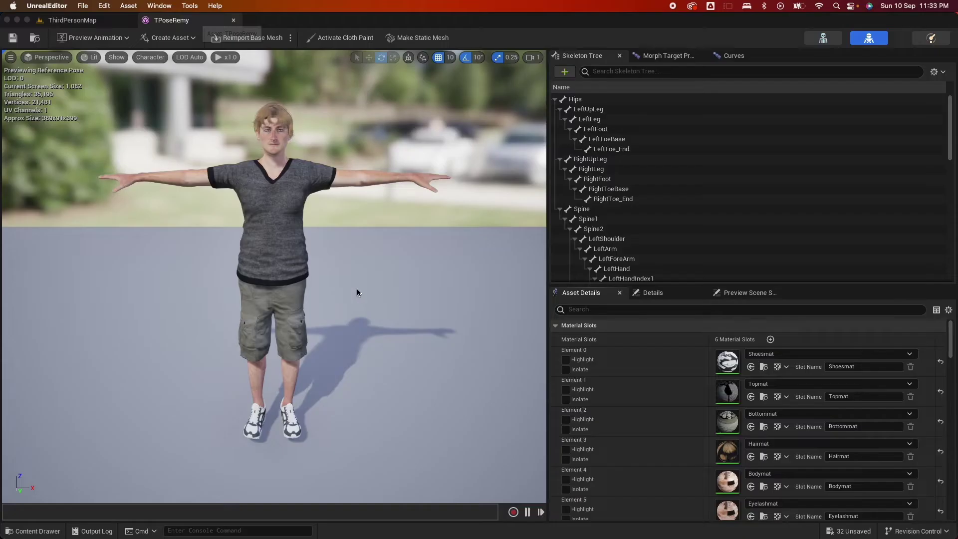
- Select the Hips bone of the TPoseRemy character in Unreal Editor and examine its skeleton's bone hierarchy
{"action": "scroll", "coordinate": [663, 177], "scroll_direction": "down", "scroll_amount": 5}
{"action": "scroll", "coordinate": [664, 173], "scroll_direction": "up", "scroll_amount": 5}
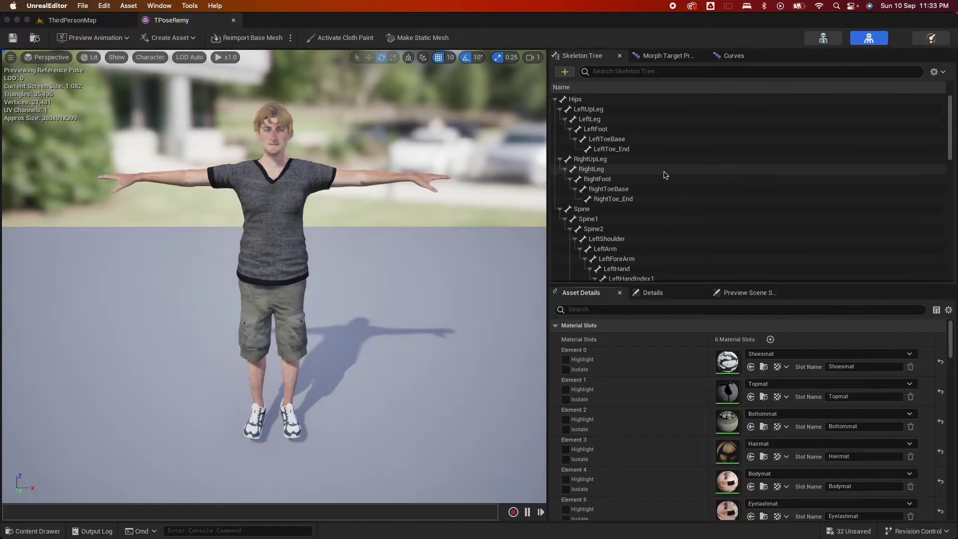
{"action": "left_click", "coordinate": [578, 100]}
{"action": "scroll", "coordinate": [641, 159], "scroll_direction": "down", "scroll_amount": 15}
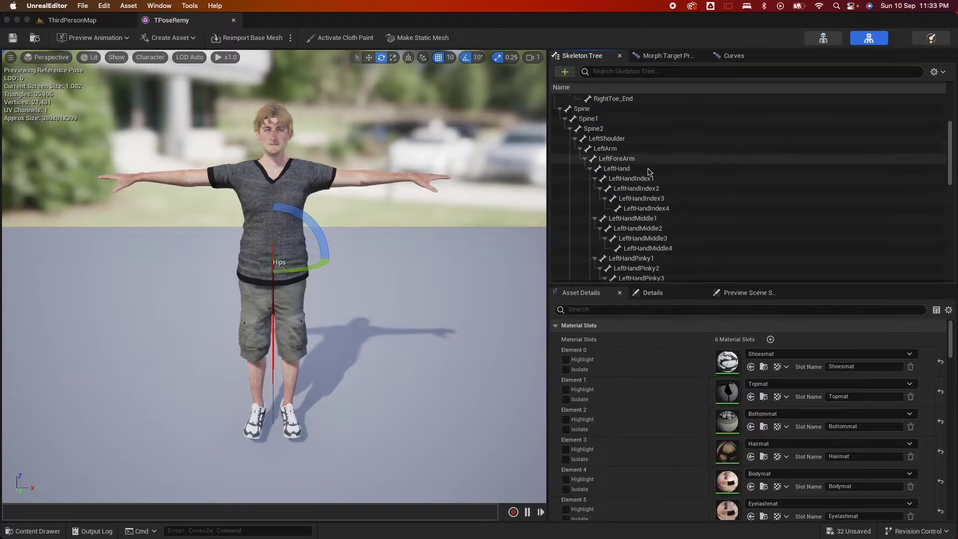
{"action": "scroll", "coordinate": [648, 171], "scroll_direction": "up", "scroll_amount": 15}
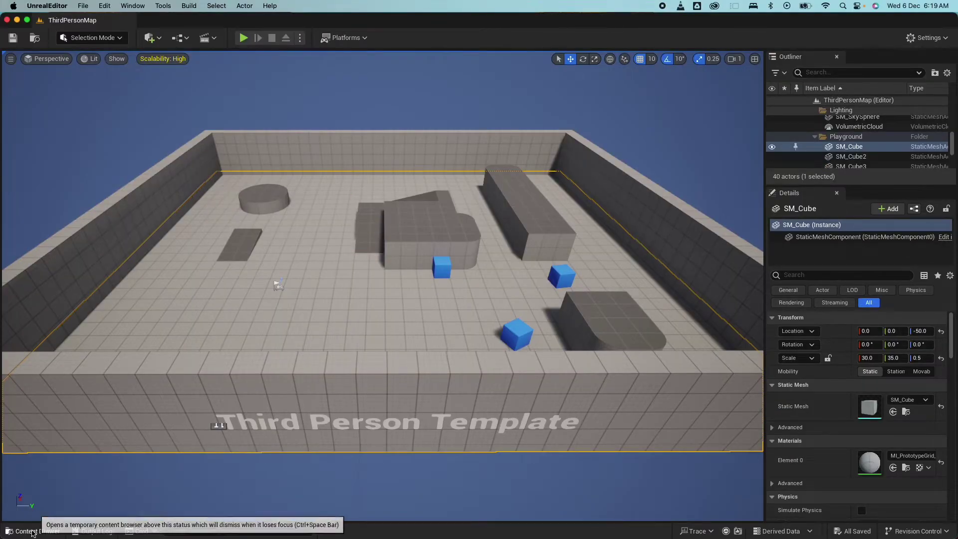
- Browse the project content to the Rigs folder under Characters/Mannequin_UE4 and view its rig assets
{"action": "left_click", "coordinate": [31, 531]}
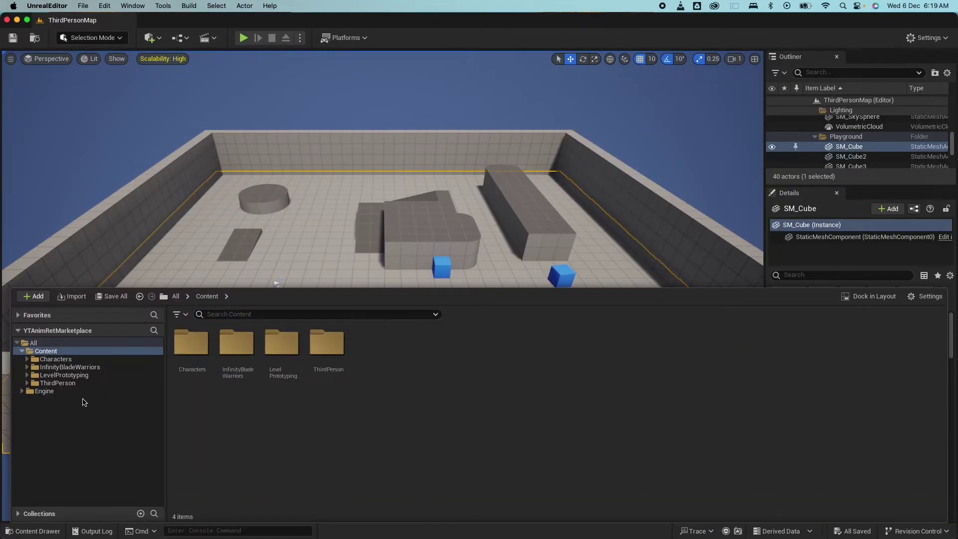
{"action": "left_click", "coordinate": [55, 360]}
{"action": "left_click", "coordinate": [27, 359]}
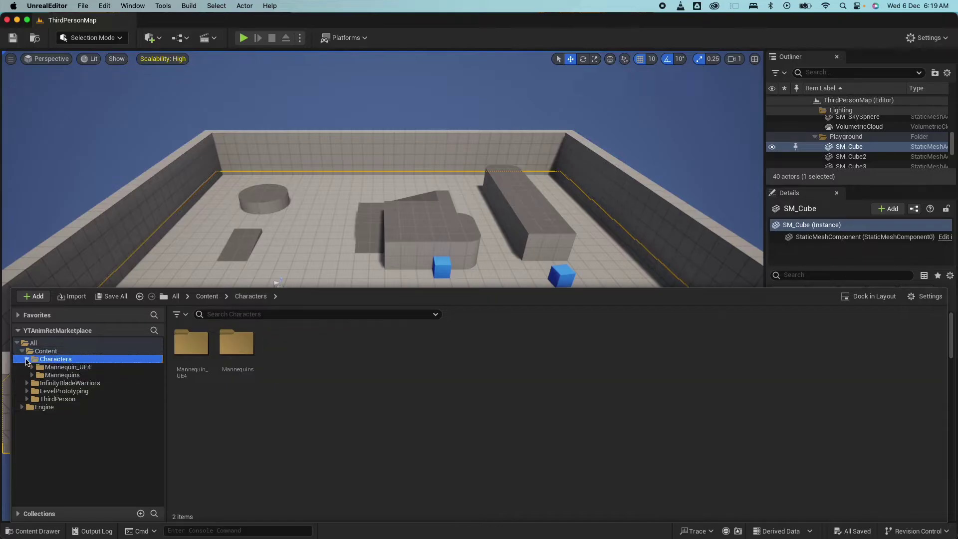
{"action": "left_click", "coordinate": [63, 367]}
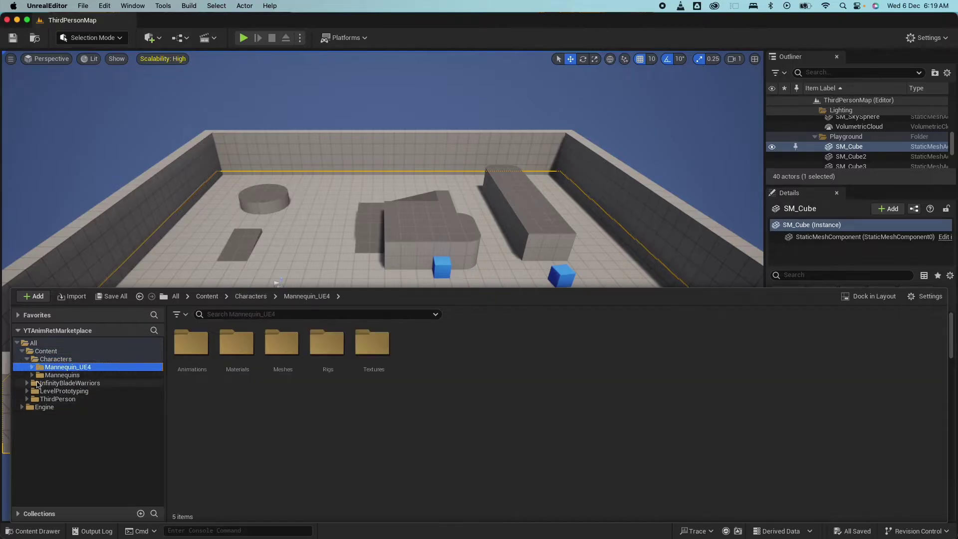
{"action": "double_click", "coordinate": [327, 343]}
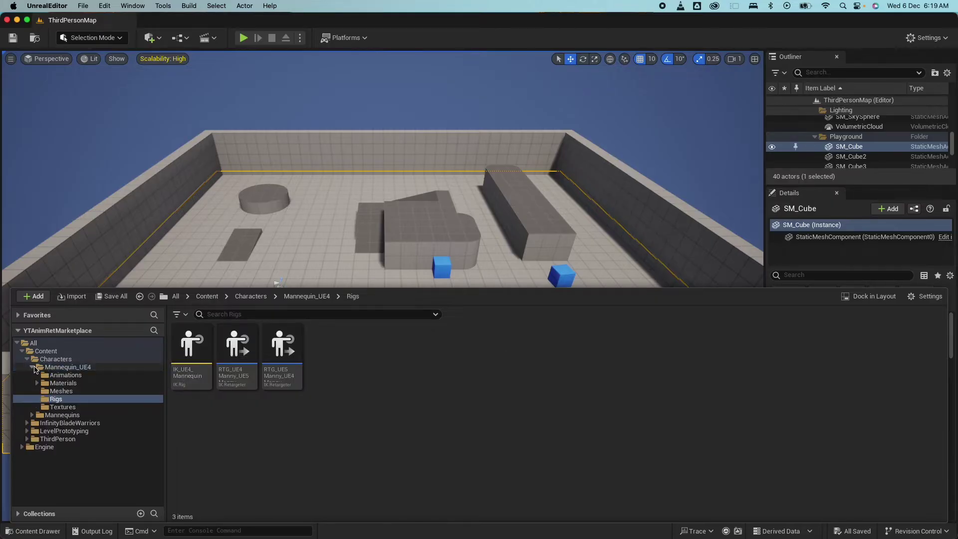
- Collapse the Mannequin_UE4 folder and browse to Manny's animations under Mannequins/Animations
{"action": "left_click", "coordinate": [33, 367]}
{"action": "left_click", "coordinate": [35, 375]}
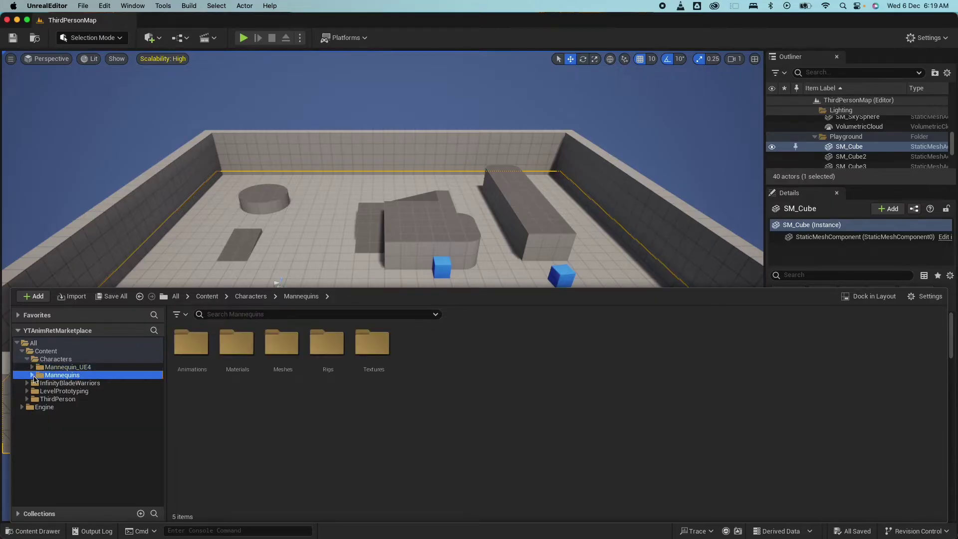
{"action": "left_click", "coordinate": [32, 375]}
{"action": "left_click", "coordinate": [65, 383]}
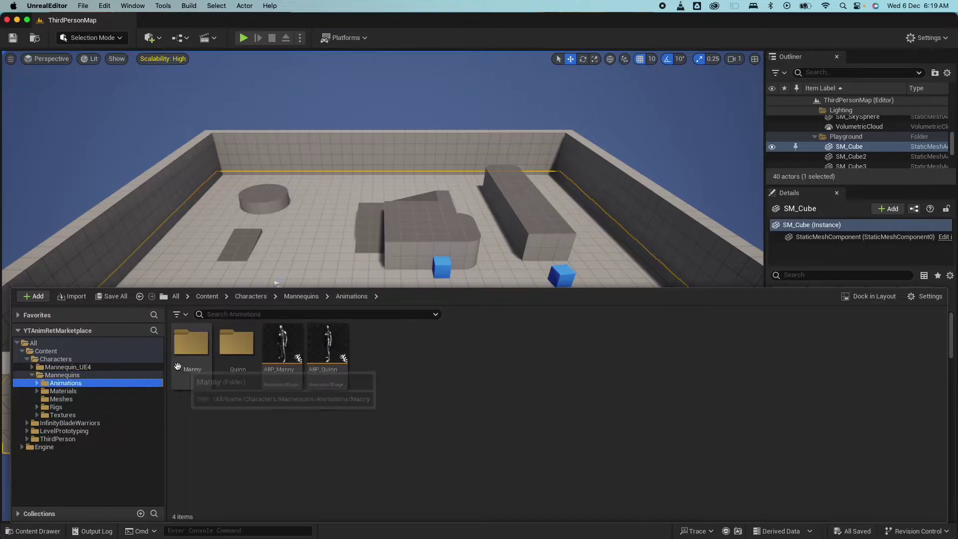
{"action": "double_click", "coordinate": [191, 343]}
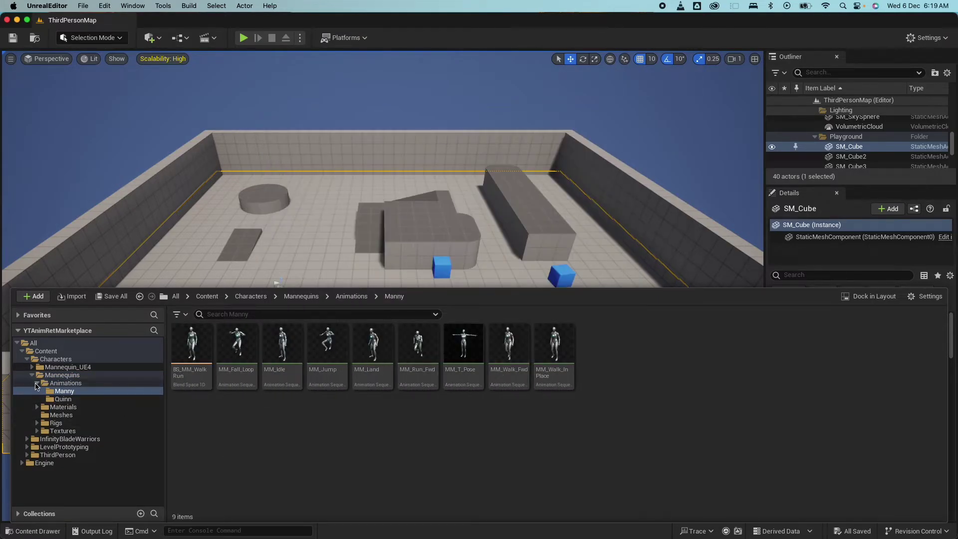
- Open the IK_Mannequin IK Rig from the Mannequins/Rigs folder
{"action": "left_click", "coordinate": [37, 383]}
{"action": "left_click", "coordinate": [56, 406]}
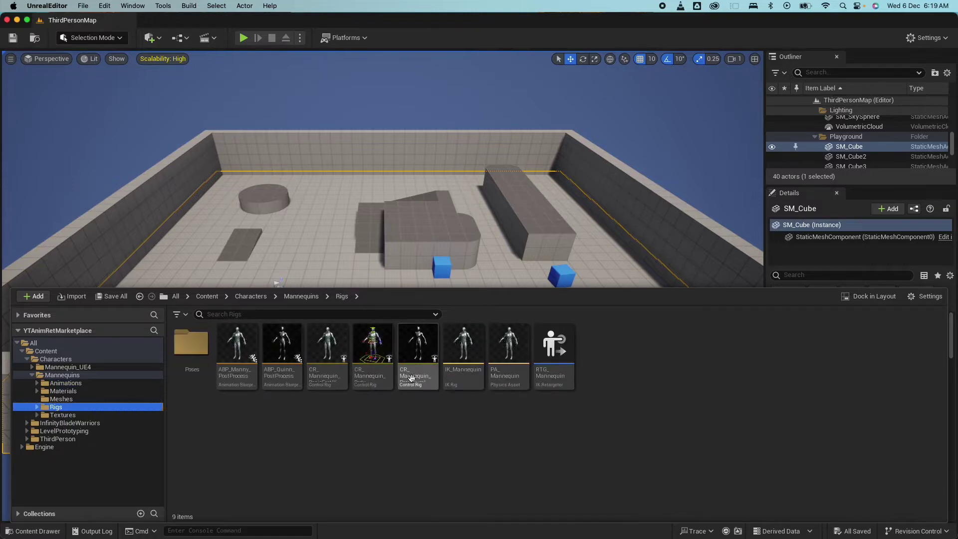
{"action": "double_click", "coordinate": [463, 349]}
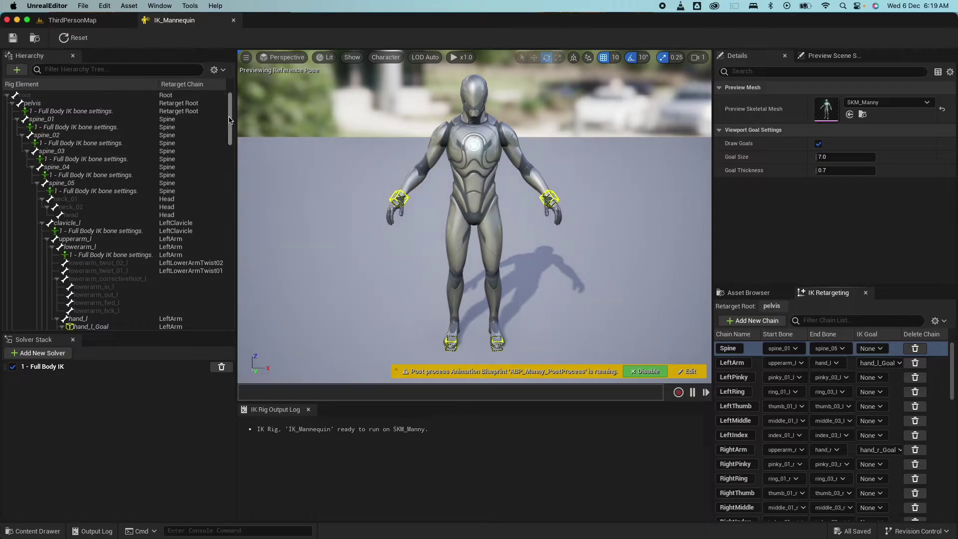
- Examine the IK_Mannequin bone hierarchy and its list of IK retargeting chains
{"action": "left_click_drag", "start_coordinate": [228, 120], "coordinate": [221, 100]}
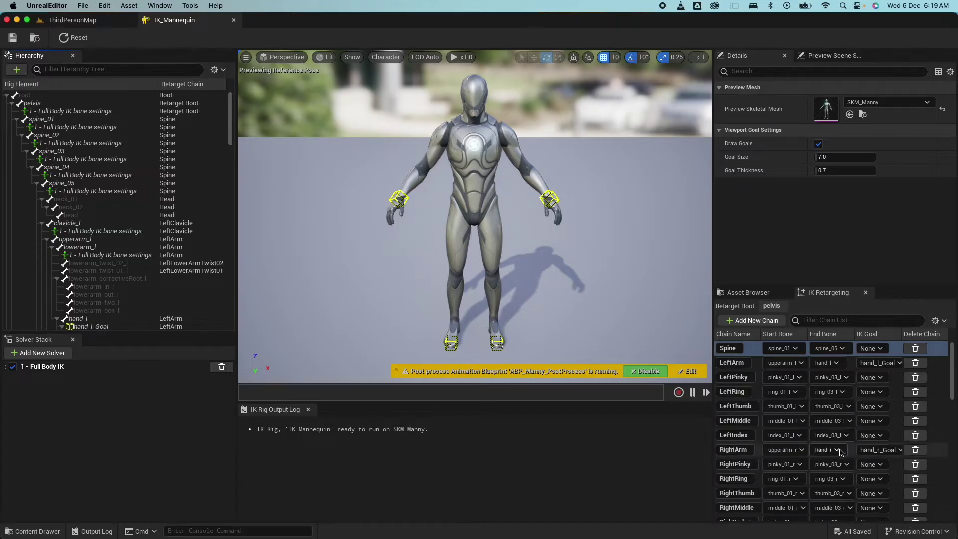
{"action": "scroll", "coordinate": [840, 451], "scroll_direction": "down", "scroll_amount": 5}
{"action": "scroll", "coordinate": [841, 451], "scroll_direction": "up", "scroll_amount": 6}
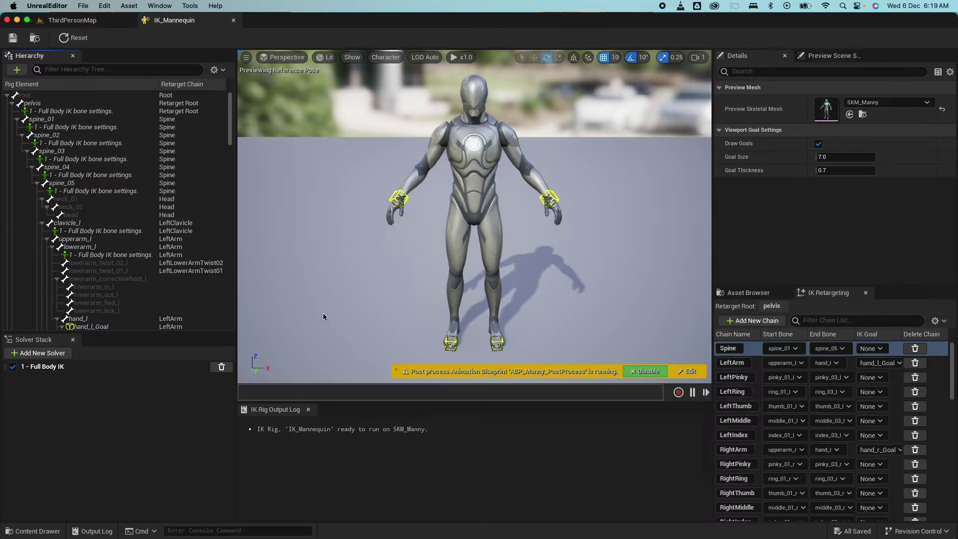
- Switch to Safari and view the Infinity Blade: Warriors content page on the Unreal Engine Marketplace
{"action": "key", "text": "ctrl+Up"}
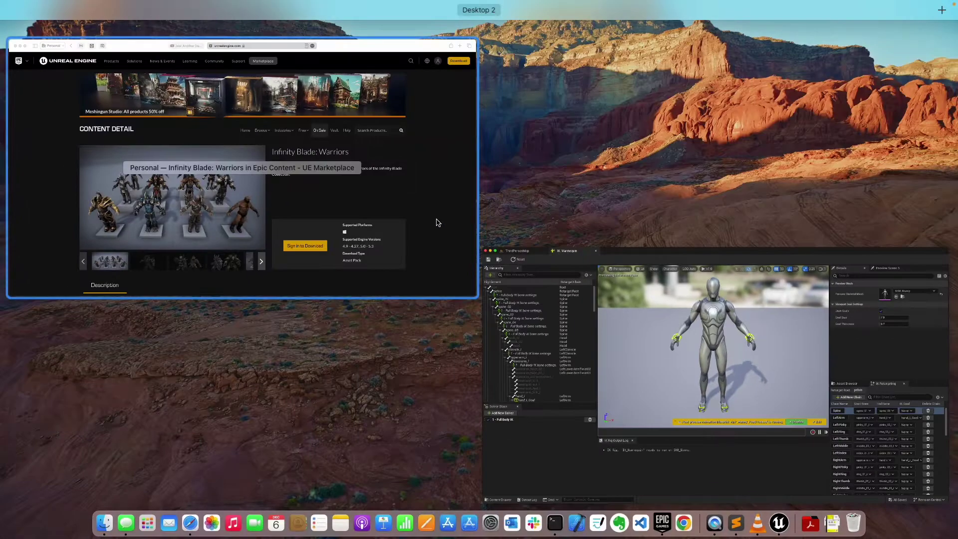
{"action": "left_click", "coordinate": [393, 182]}
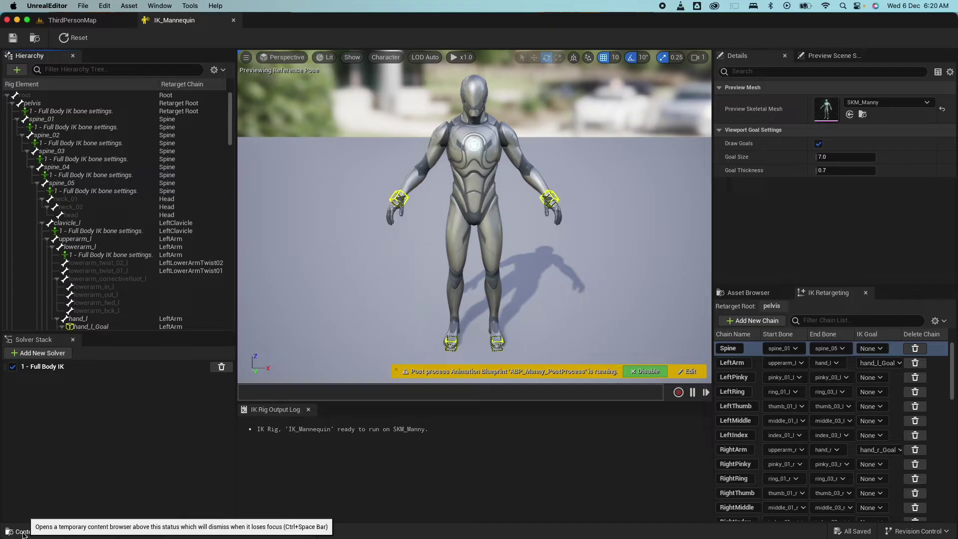
- Switch back to Unreal Editor and open the InfinityBladeWarriors/Character/CompleteCharacters/Rigs folder
{"action": "left_click", "coordinate": [10, 529]}
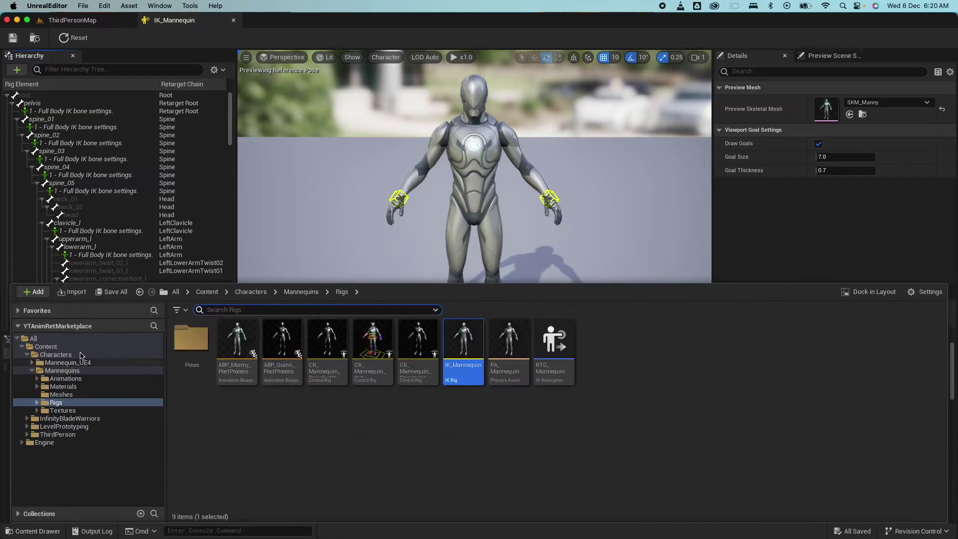
{"action": "left_click", "coordinate": [70, 419]}
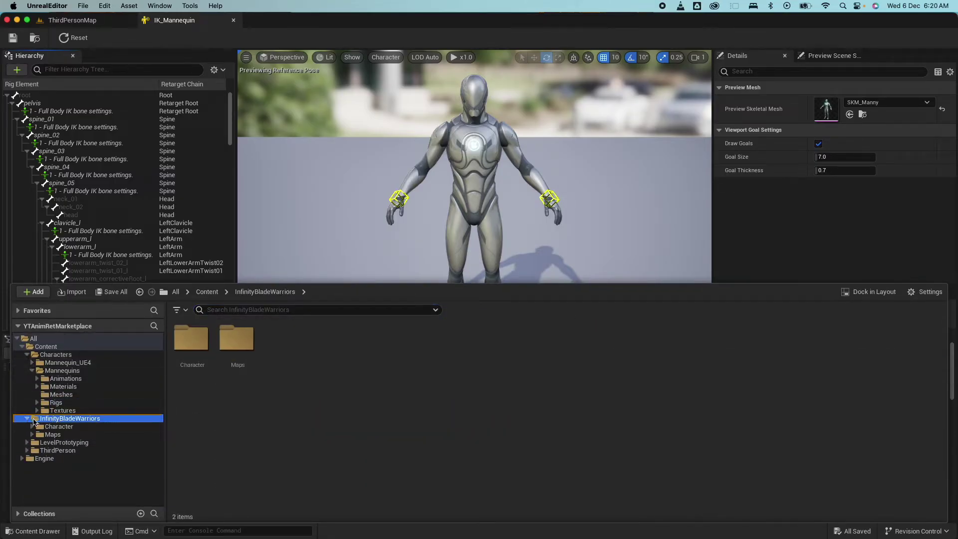
{"action": "left_click", "coordinate": [31, 426]}
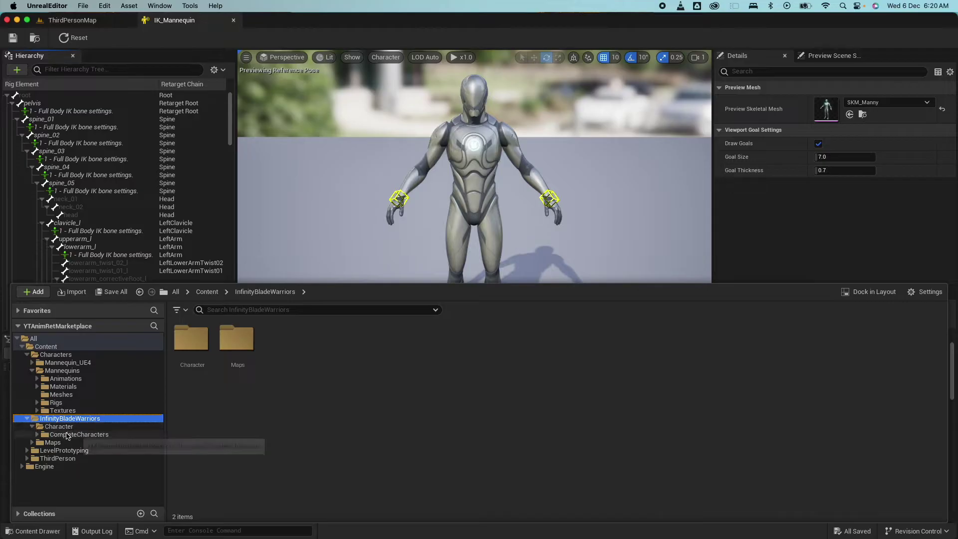
{"action": "left_click", "coordinate": [67, 433]}
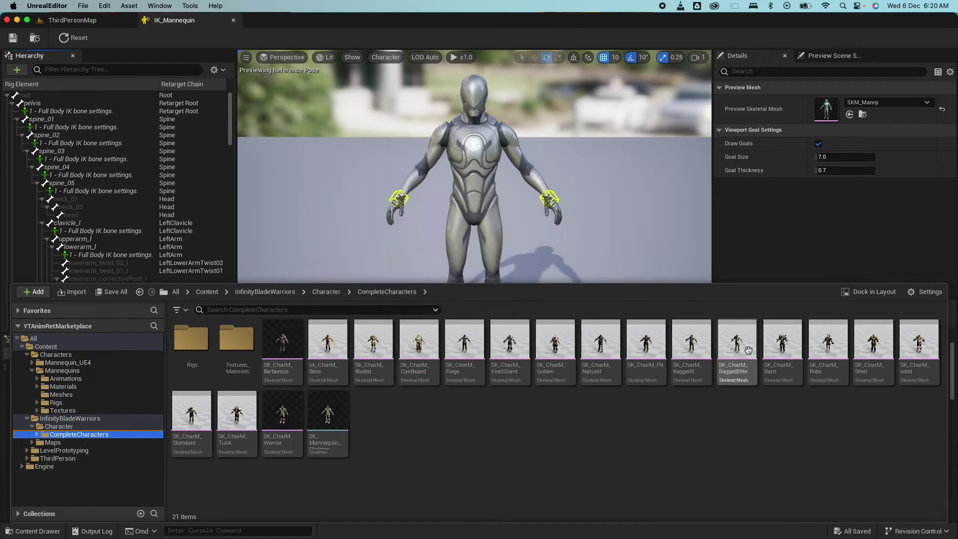
{"action": "double_click", "coordinate": [197, 343]}
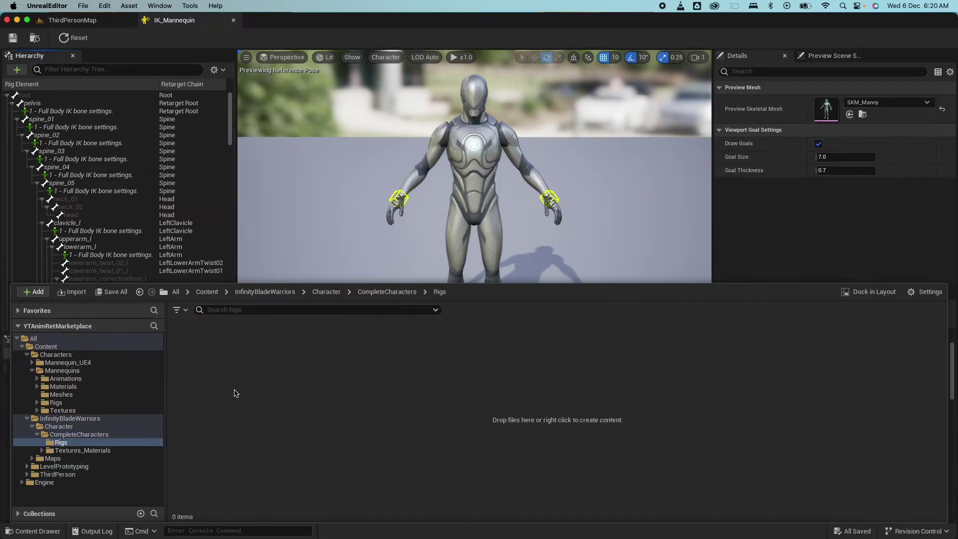
- Create an IK Rig asset named IK_Warrior in the CompleteCharacters/Rigs folder
{"action": "right_click", "coordinate": [283, 361]}
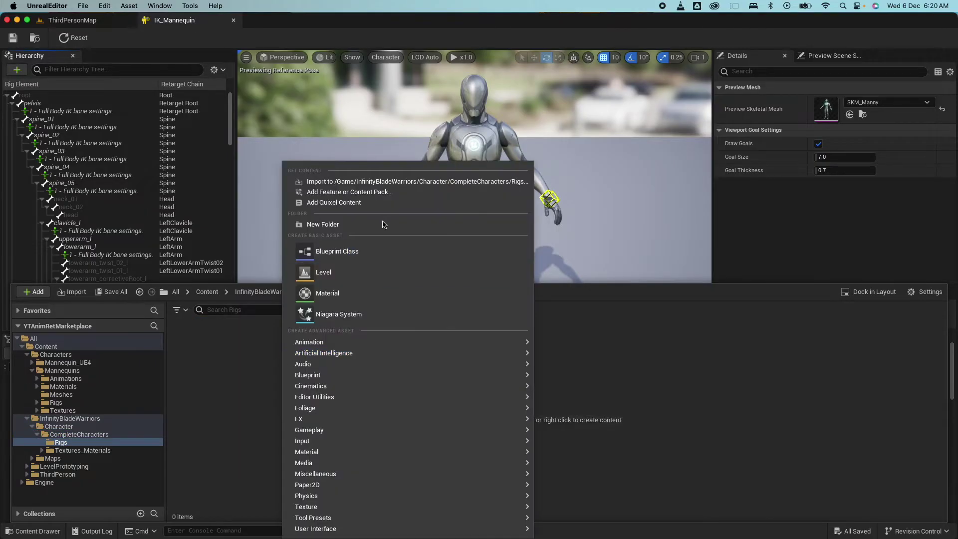
{"action": "mouse_move", "coordinate": [366, 343]}
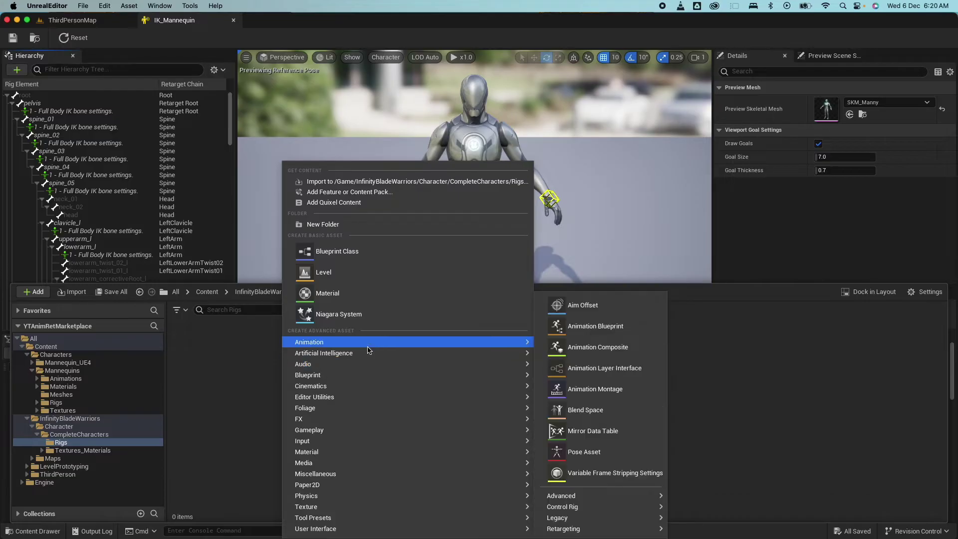
{"action": "mouse_move", "coordinate": [601, 533]}
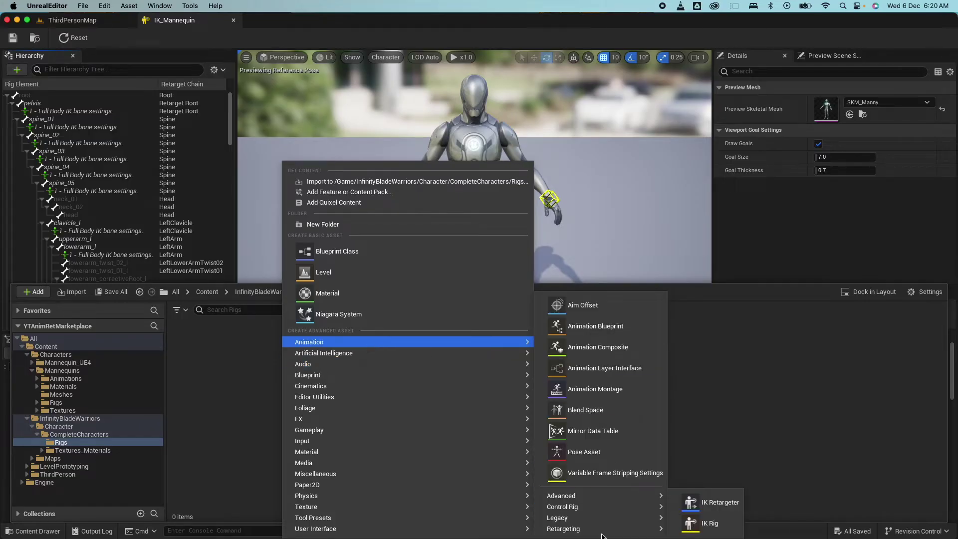
{"action": "left_click", "coordinate": [709, 522]}
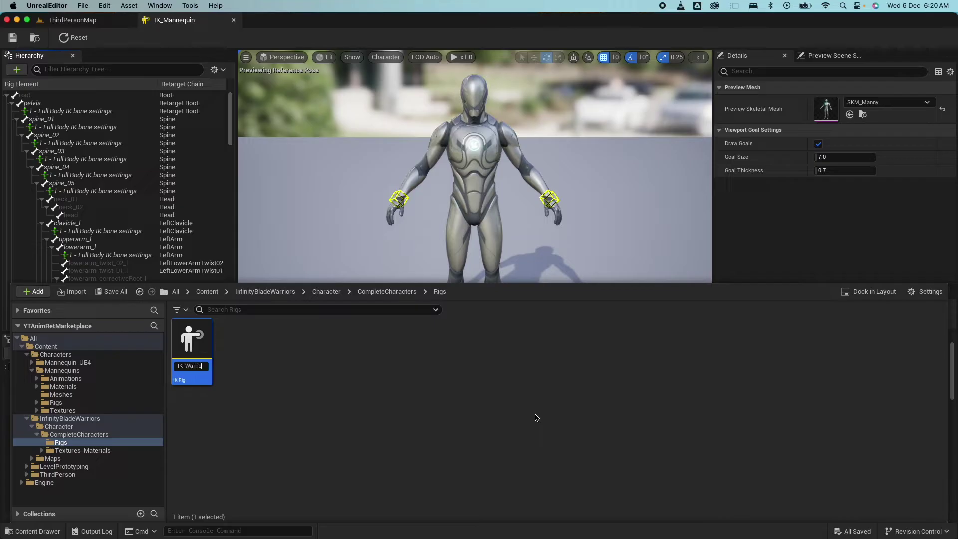
{"action": "left_click", "coordinate": [350, 404]}
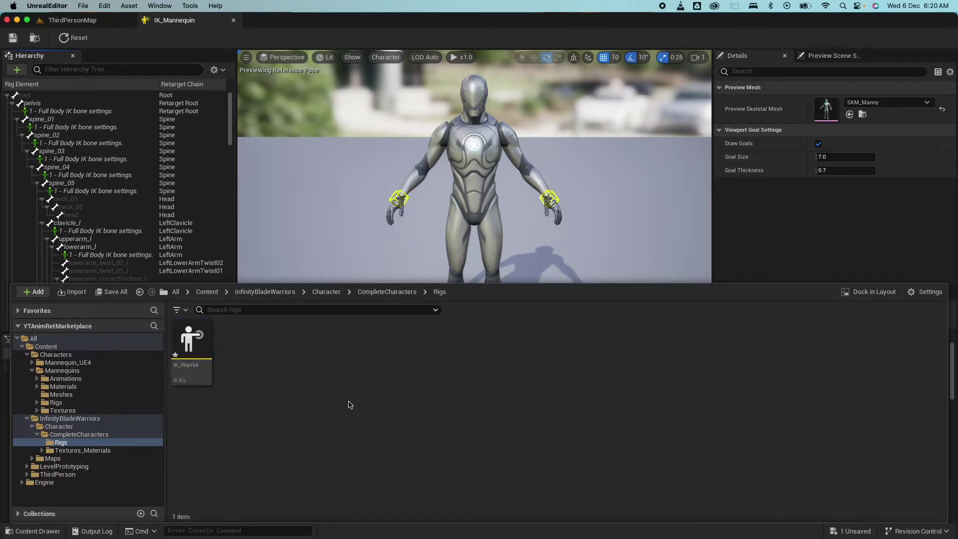
- Open IK_Warrior, set its preview skeletal mesh to SK_CharM_Barbarous and save the rig
{"action": "double_click", "coordinate": [191, 344]}
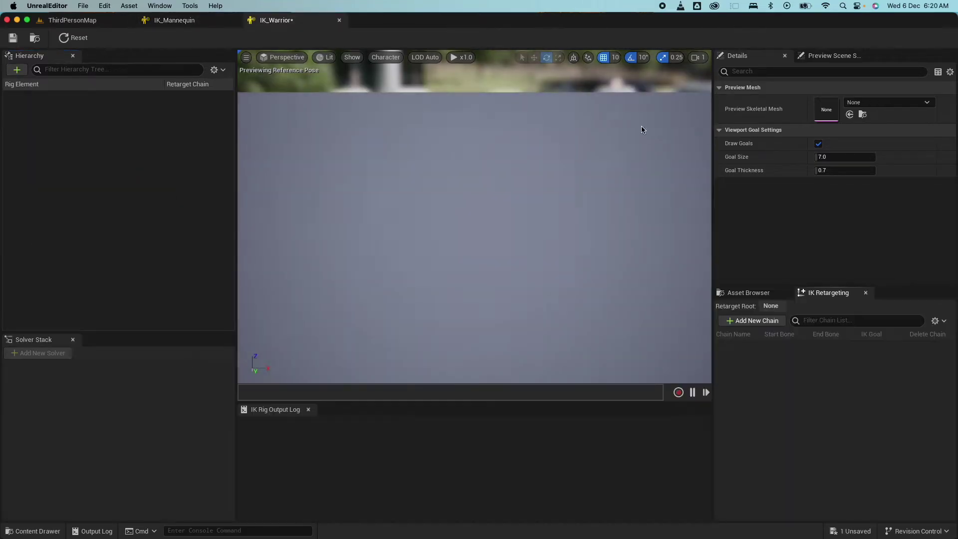
{"action": "left_click", "coordinate": [887, 104]}
{"action": "left_click", "coordinate": [894, 228]}
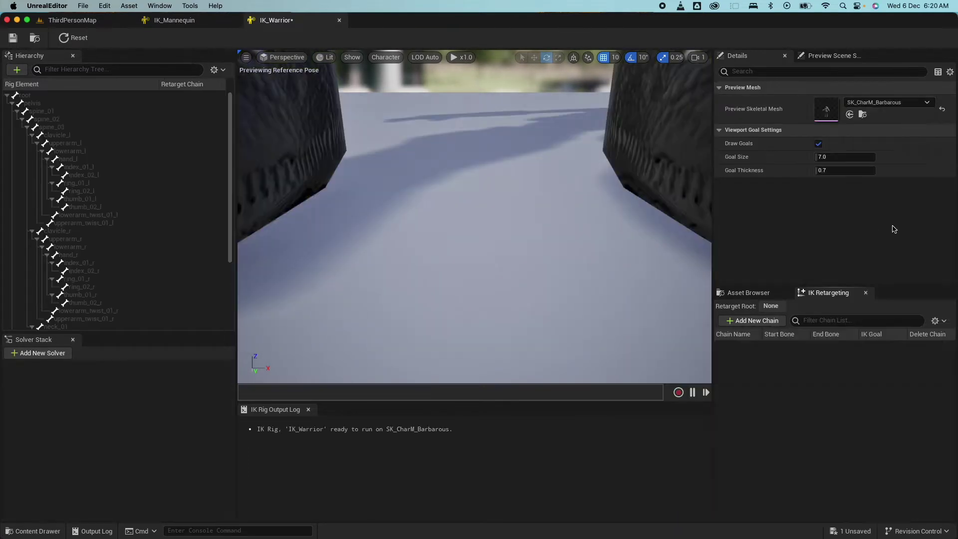
{"action": "left_click_drag", "start_coordinate": [530, 165], "coordinate": [530, 195]}
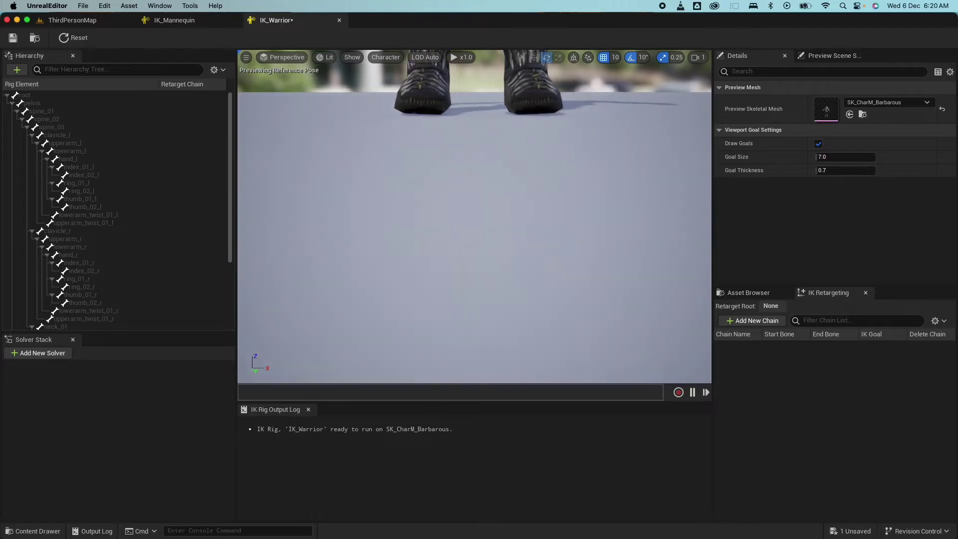
{"action": "middle_click_drag", "start_coordinate": [531, 165], "coordinate": [531, 75]}
{"action": "key", "text": "super+s"}
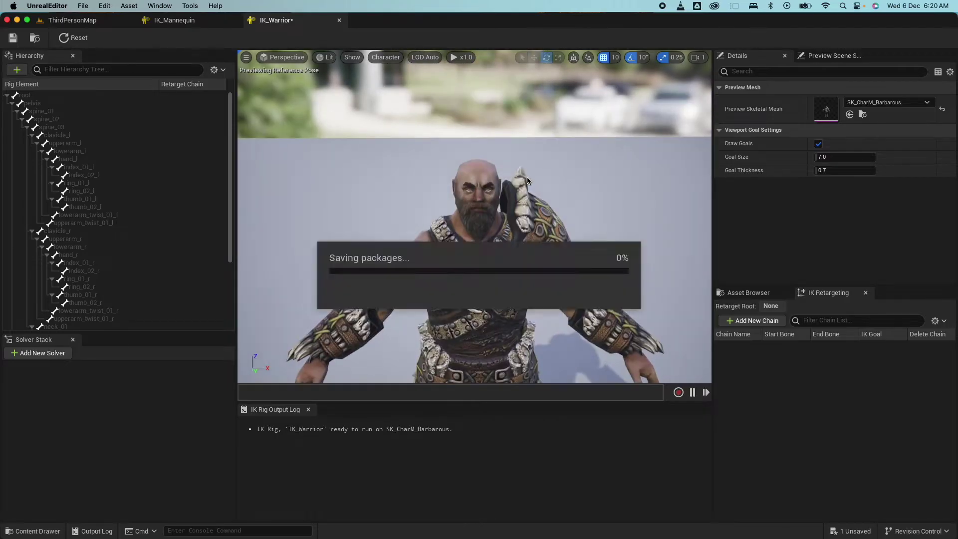
- Create an IK Retargeter asset named RTG_UE5_to_Warrior in the same Rigs folder as IK_Warrior
{"action": "left_click", "coordinate": [32, 531]}
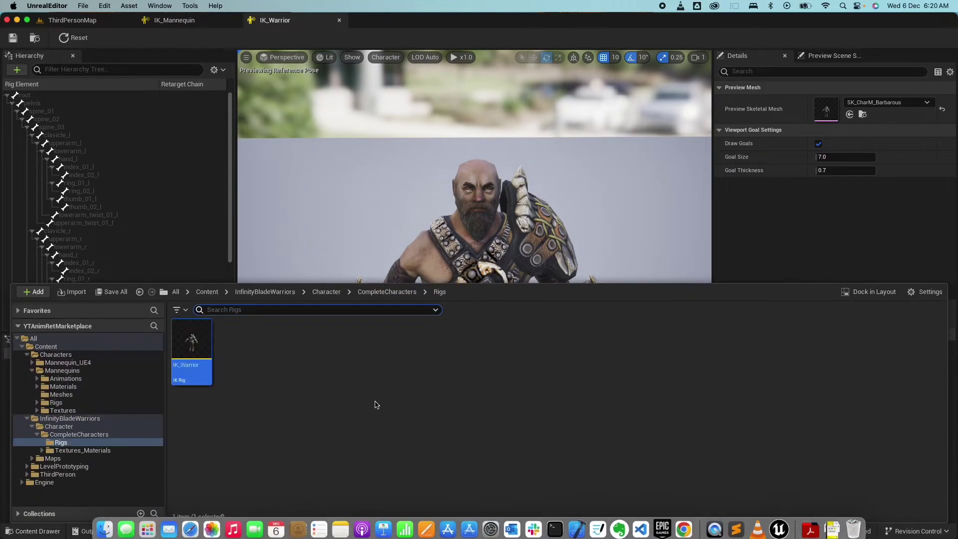
{"action": "right_click", "coordinate": [257, 385]}
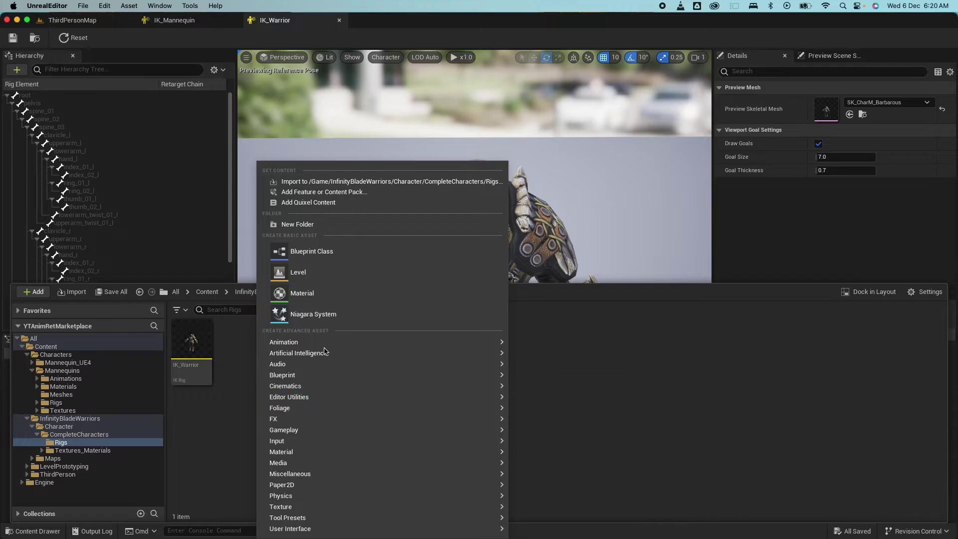
{"action": "mouse_move", "coordinate": [325, 342]}
{"action": "mouse_move", "coordinate": [573, 530]}
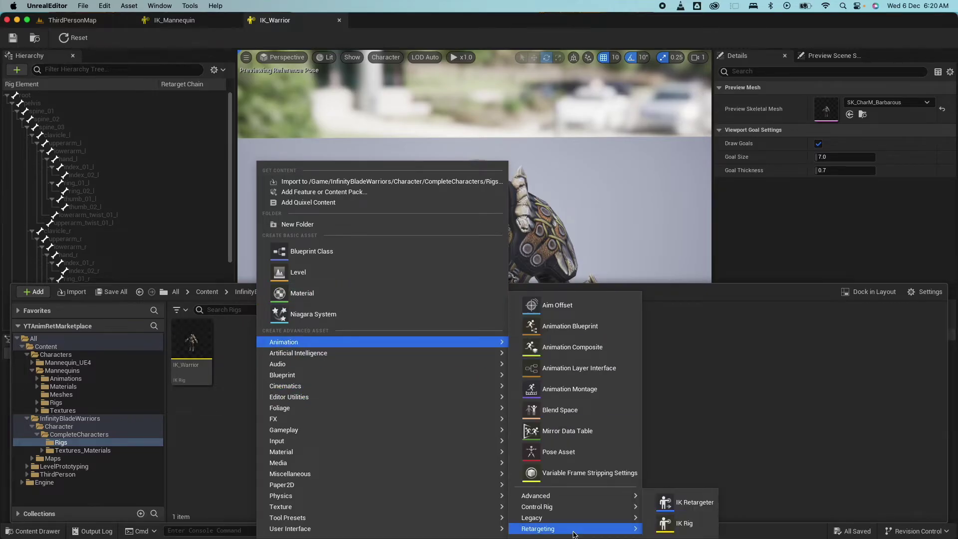
{"action": "left_click", "coordinate": [701, 505]}
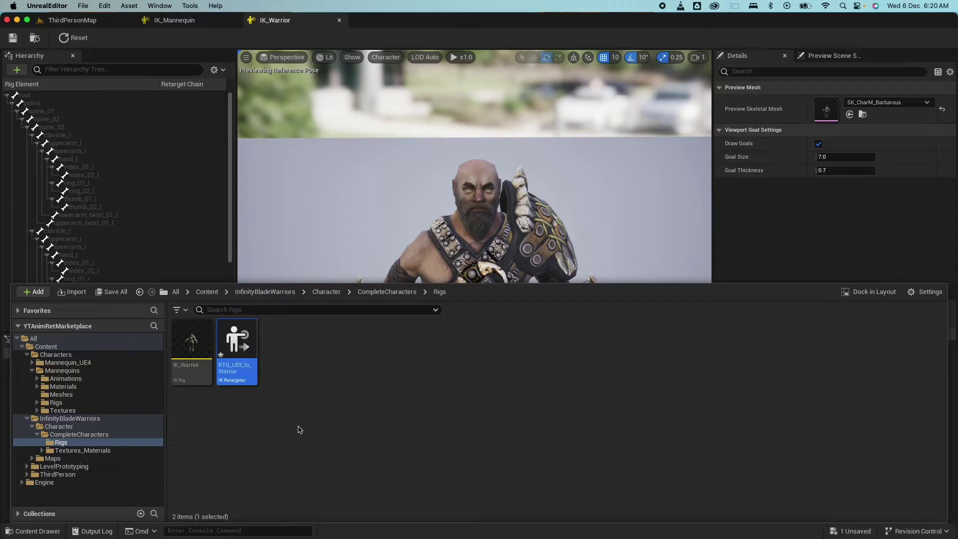
- Open RTG_UE5_to_Warrior and assign IK_Mannequin as its source IK Rig
{"action": "double_click", "coordinate": [236, 345]}
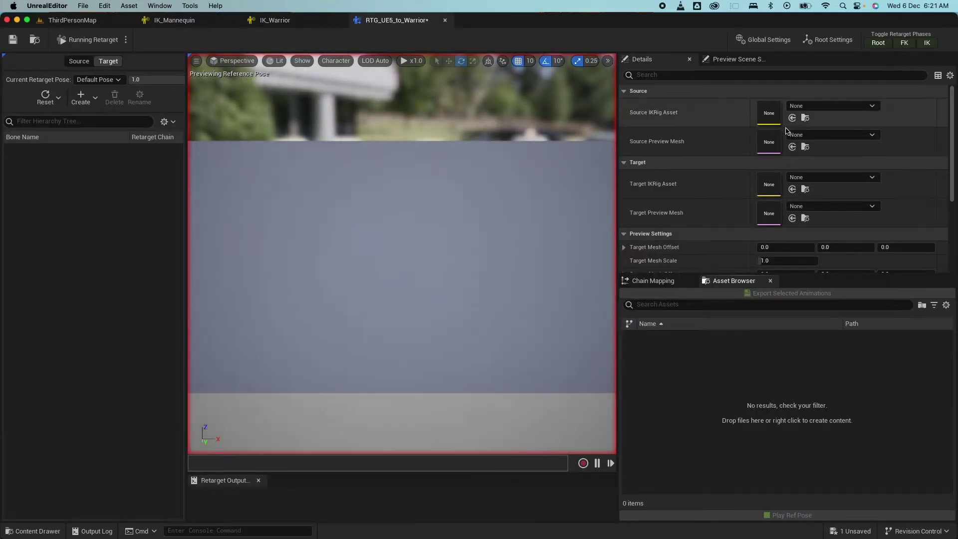
{"action": "left_click", "coordinate": [845, 106]}
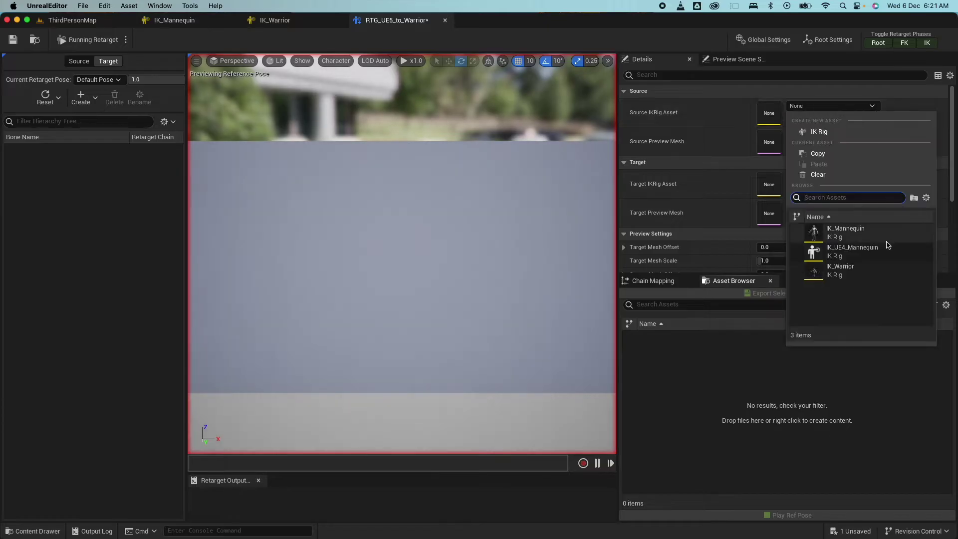
{"action": "left_click", "coordinate": [848, 232]}
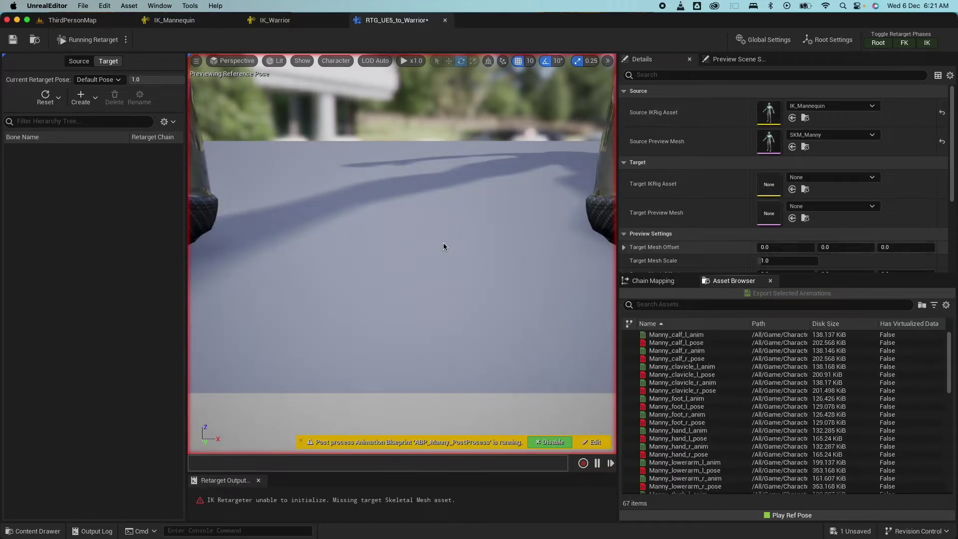
{"action": "scroll", "coordinate": [416, 229], "scroll_direction": "down", "scroll_amount": 5}
{"action": "right_click_drag", "start_coordinate": [416, 230], "coordinate": [472, 231]}
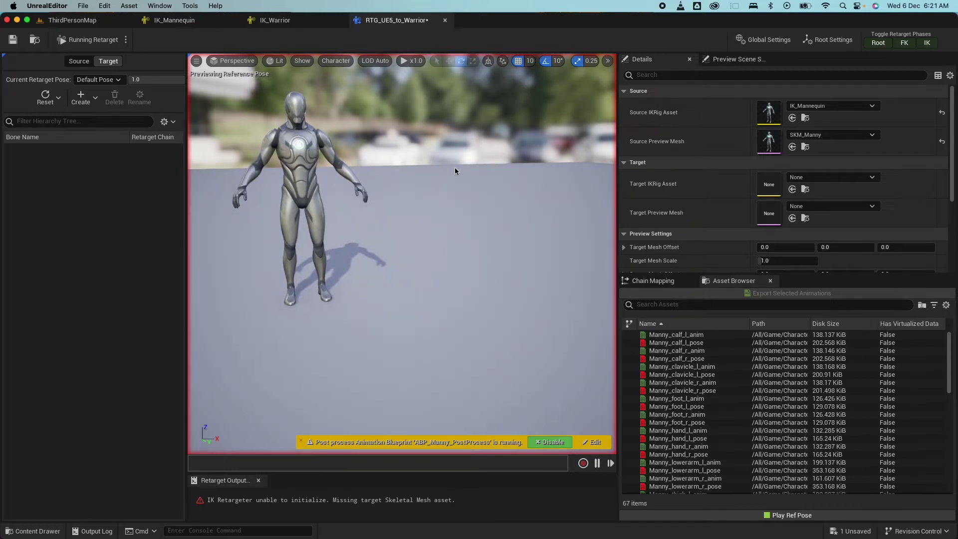
- Assign IK_Warrior as the target IK Rig, set the target mesh's X offset to 150 and save the retargeter
{"action": "left_click", "coordinate": [846, 180]}
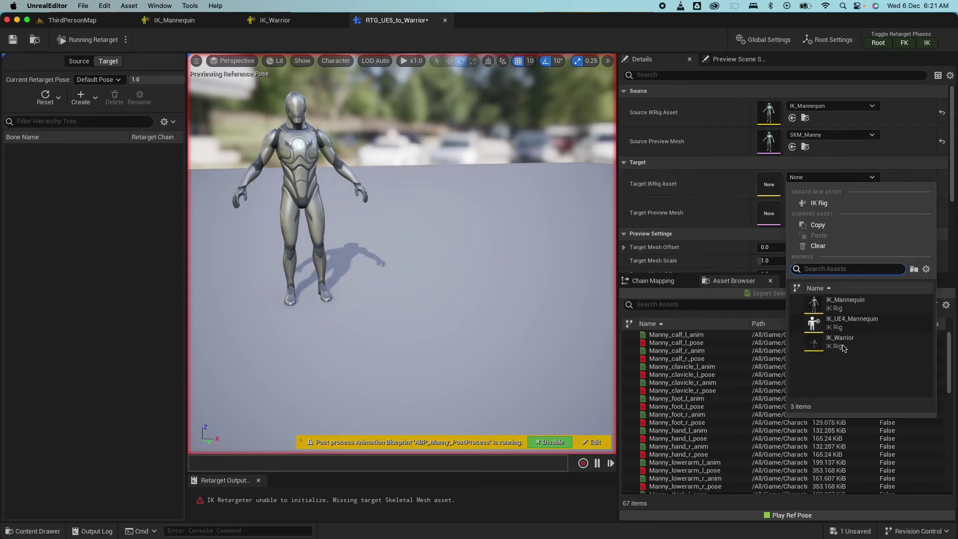
{"action": "left_click", "coordinate": [840, 341]}
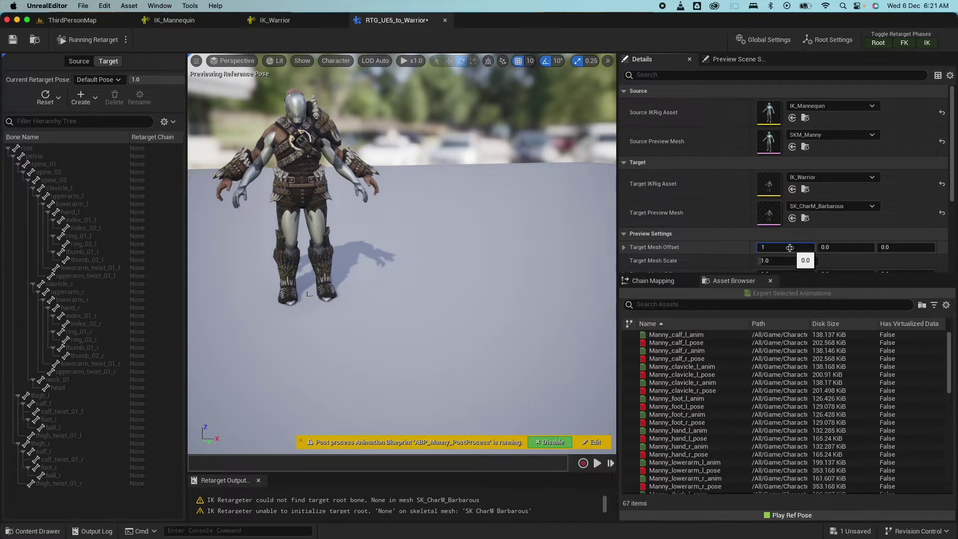
{"action": "key", "text": "Return"}
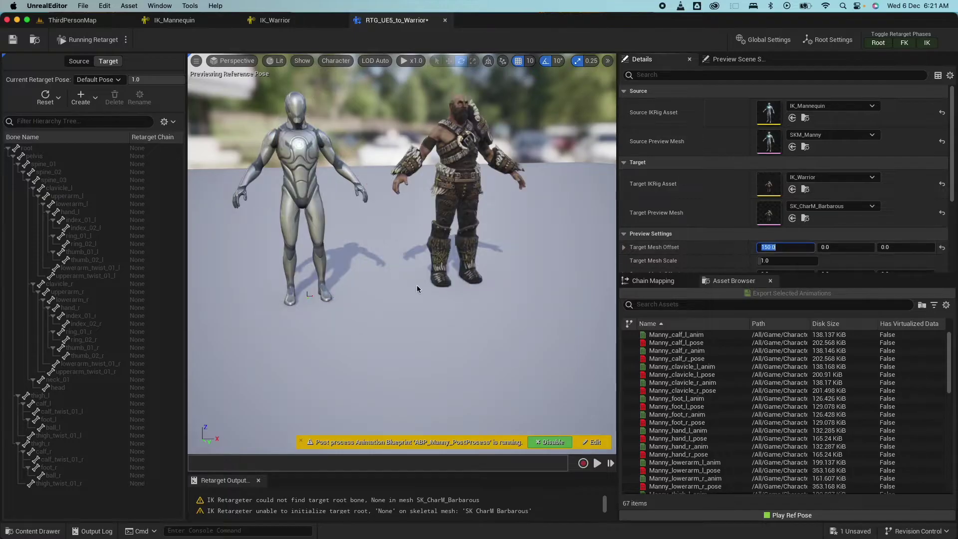
{"action": "left_click_drag", "start_coordinate": [497, 288], "coordinate": [529, 234]}
{"action": "scroll", "coordinate": [496, 290], "scroll_direction": "down", "scroll_amount": 5}
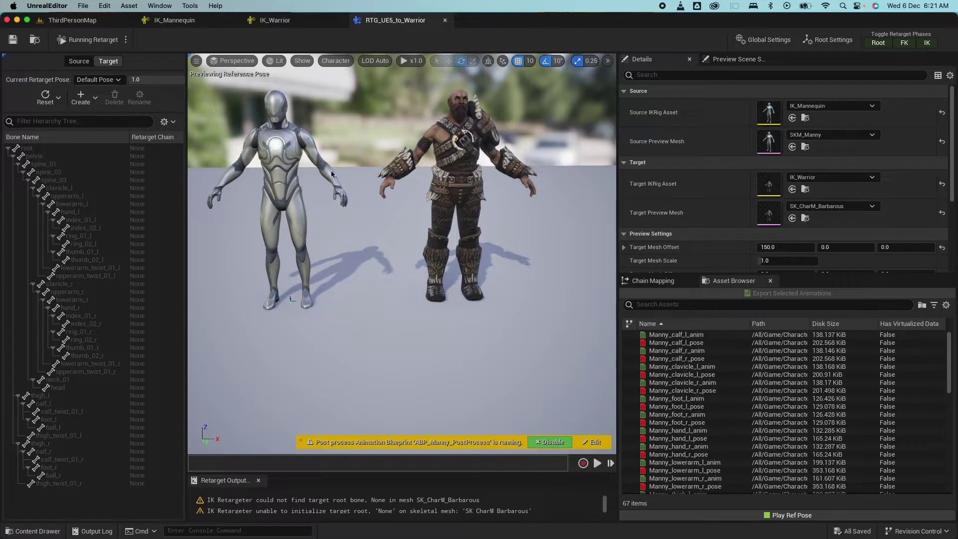
- Preview the MM_Walk_Fwd animation on both characters and check the retargeter's chain mapping
{"action": "scroll", "coordinate": [783, 410], "scroll_direction": "down", "scroll_amount": 8}
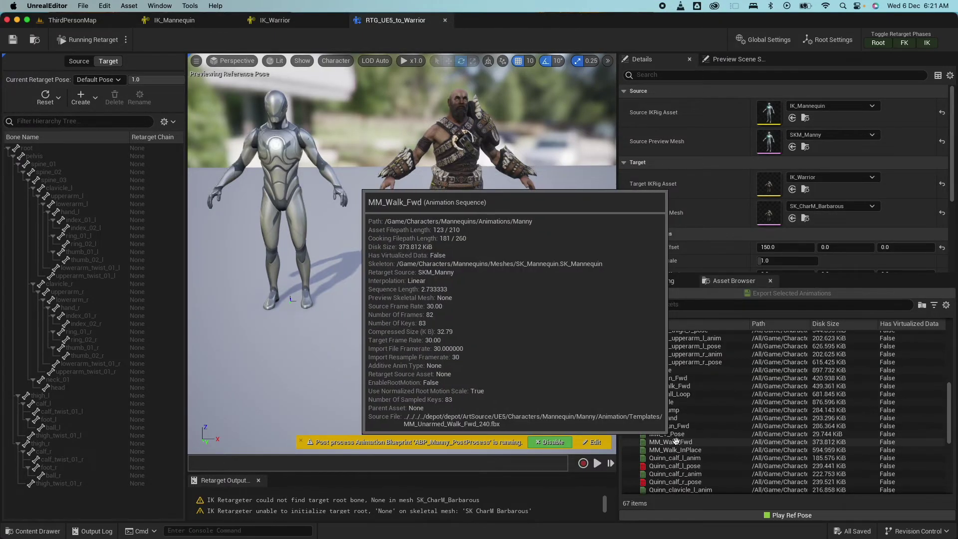
{"action": "left_click", "coordinate": [679, 441]}
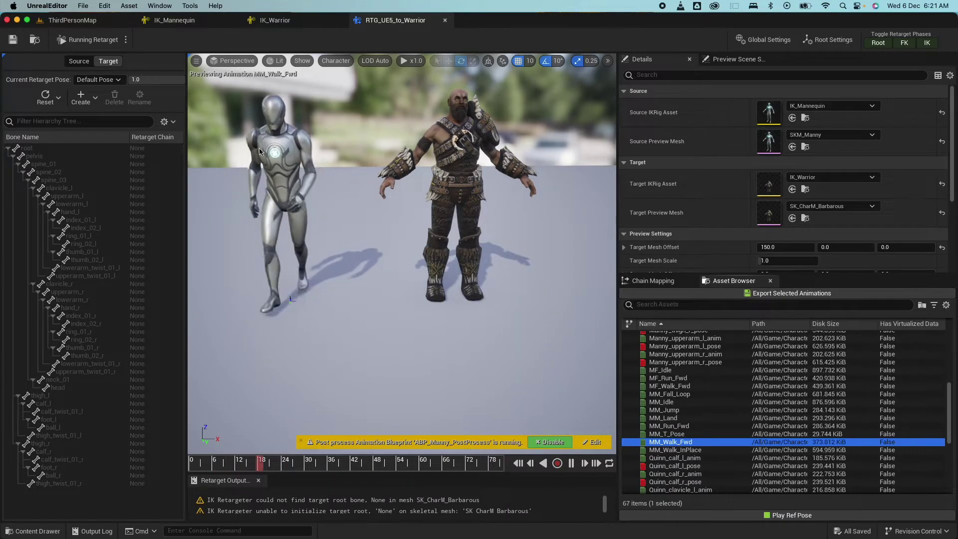
{"action": "left_click", "coordinate": [649, 281]}
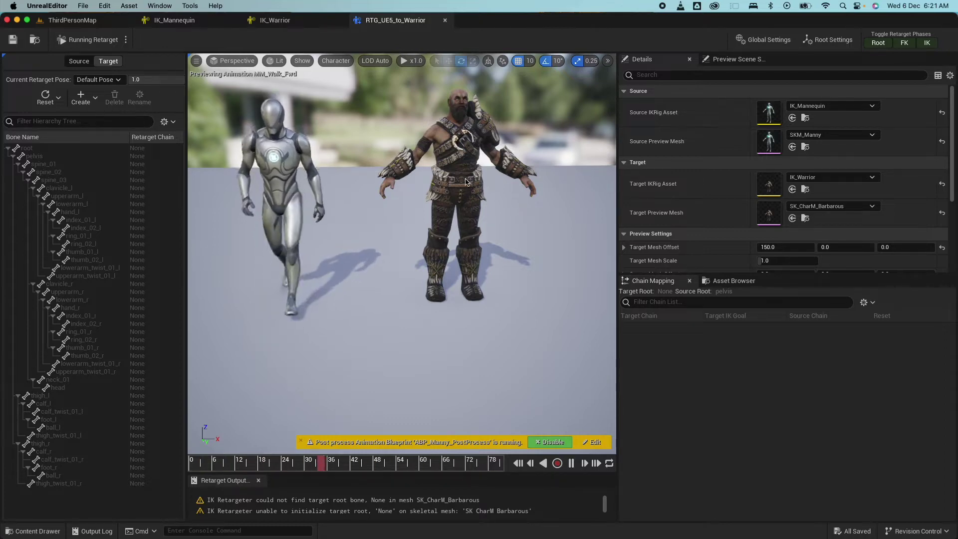
- Set the pelvis bone as the retarget root in IK_Warrior, save the rig and return to the RTG_UE5_to_Warrior retargeter
{"action": "left_click", "coordinate": [275, 20]}
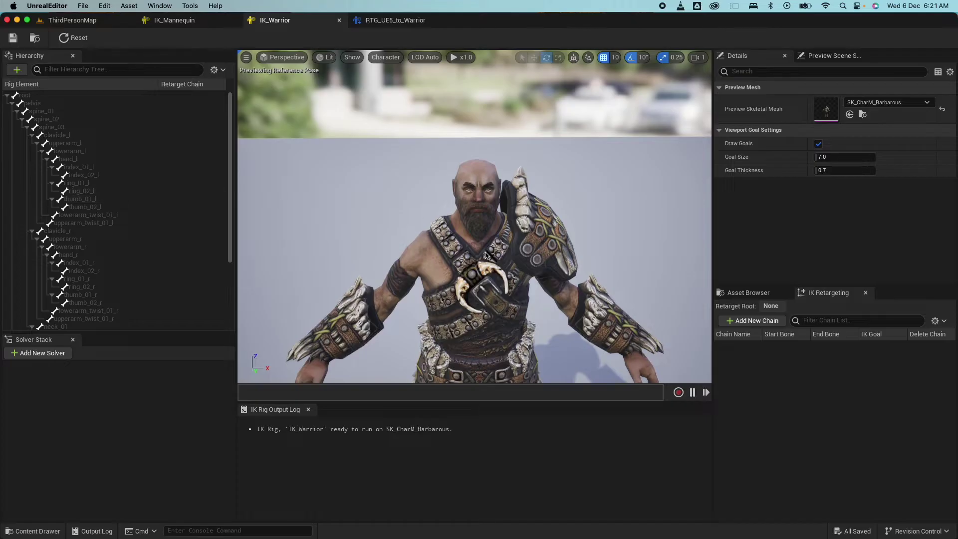
{"action": "left_click_drag", "start_coordinate": [517, 228], "coordinate": [492, 254]}
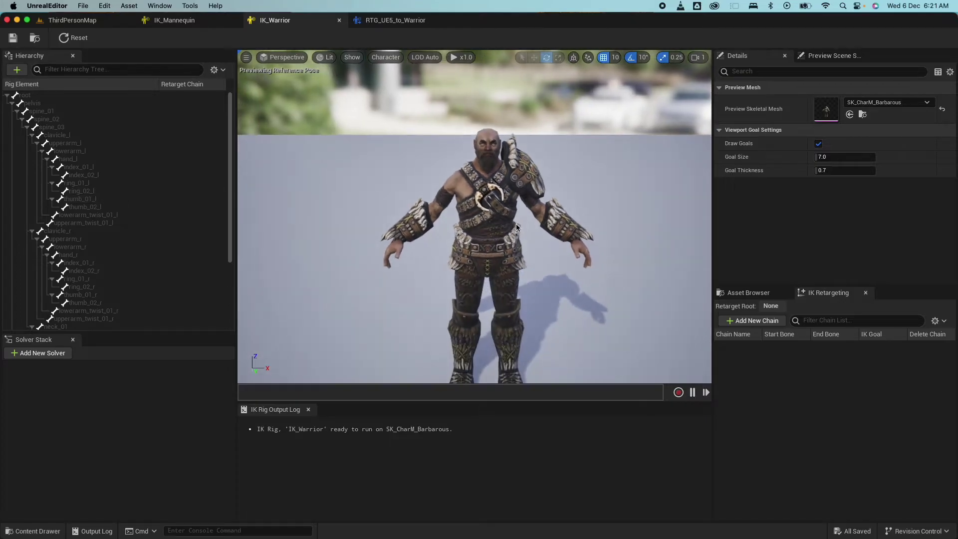
{"action": "left_click", "coordinate": [31, 104]}
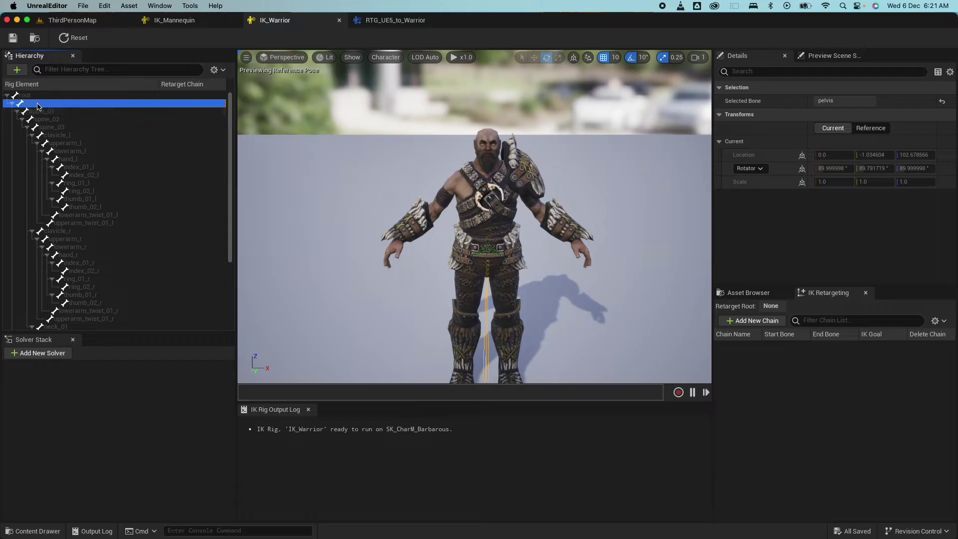
{"action": "right_click", "coordinate": [41, 106]}
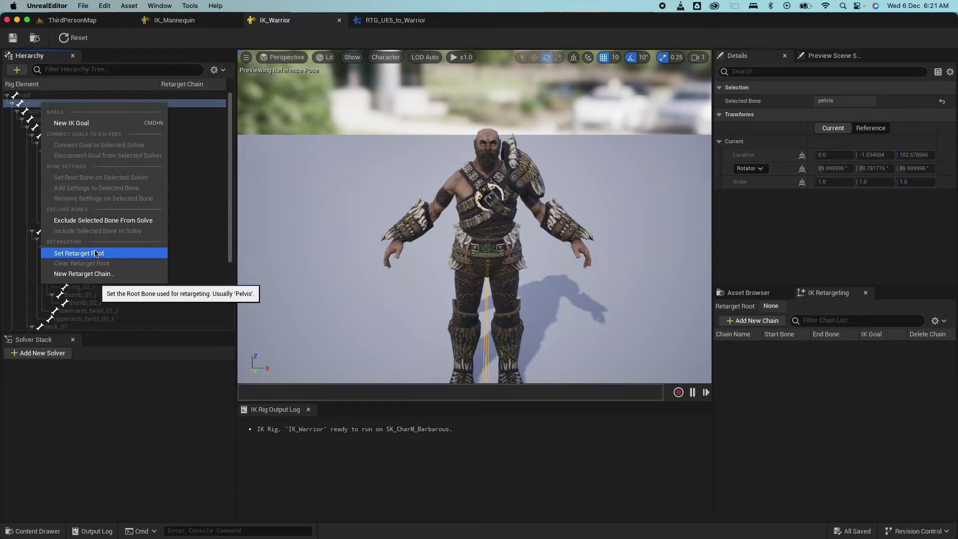
{"action": "left_click", "coordinate": [147, 252]}
{"action": "left_click", "coordinate": [13, 38]}
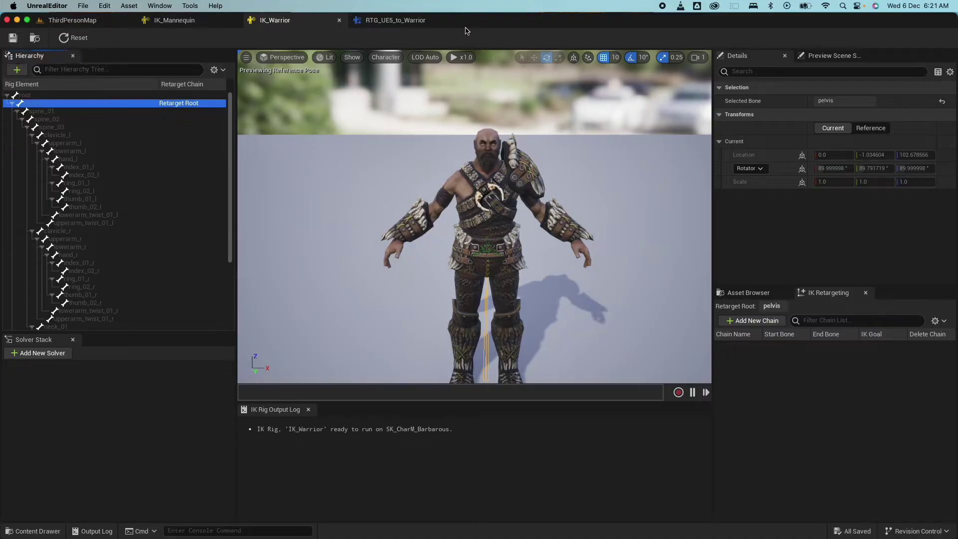
{"action": "left_click", "coordinate": [401, 23]}
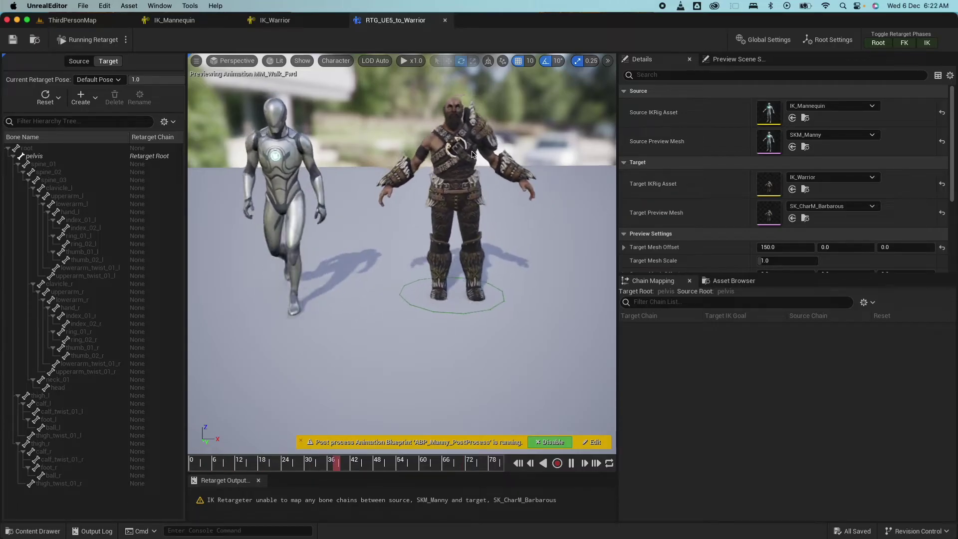
- Add a retarget chain named Root for the root bone in the IK_Warrior rig
{"action": "left_click", "coordinate": [287, 22]}
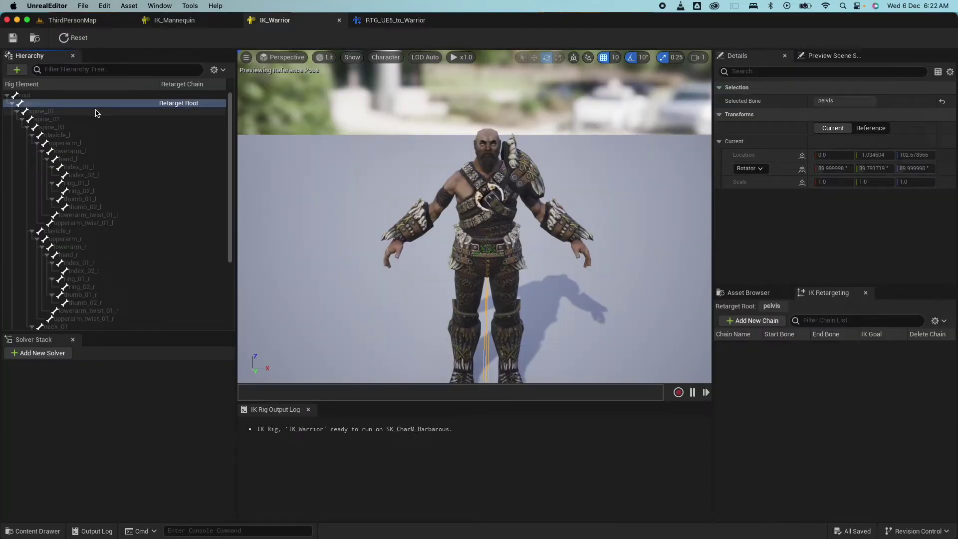
{"action": "left_click", "coordinate": [55, 96]}
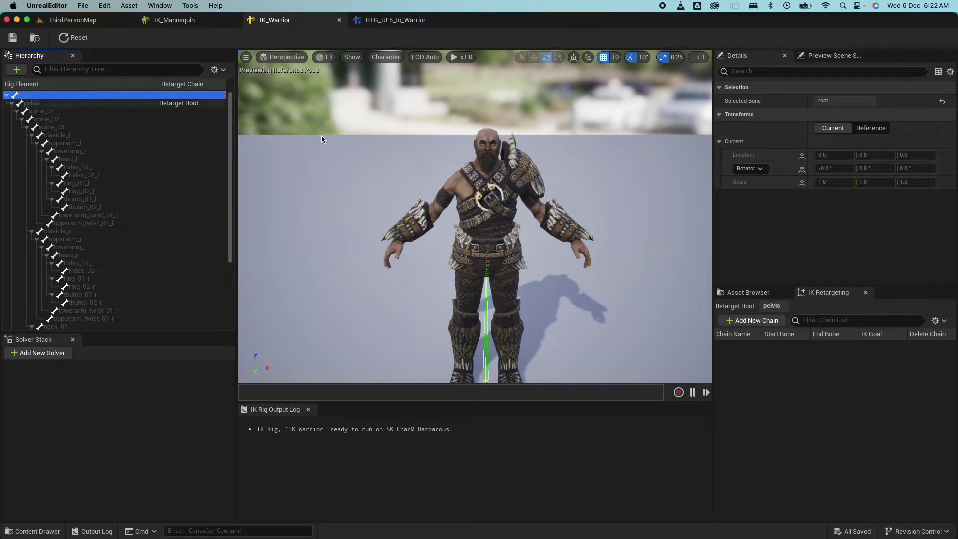
{"action": "left_click", "coordinate": [760, 325]}
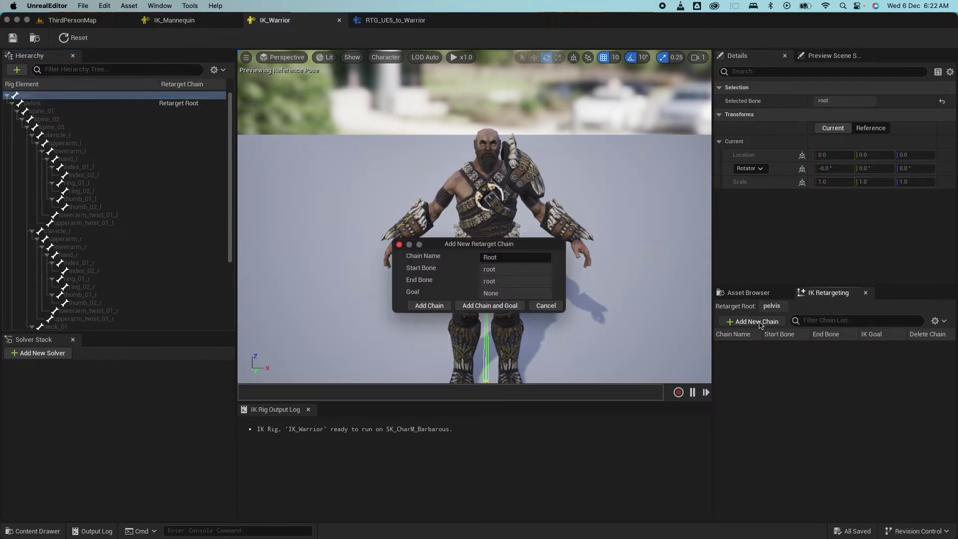
{"action": "left_click", "coordinate": [427, 306]}
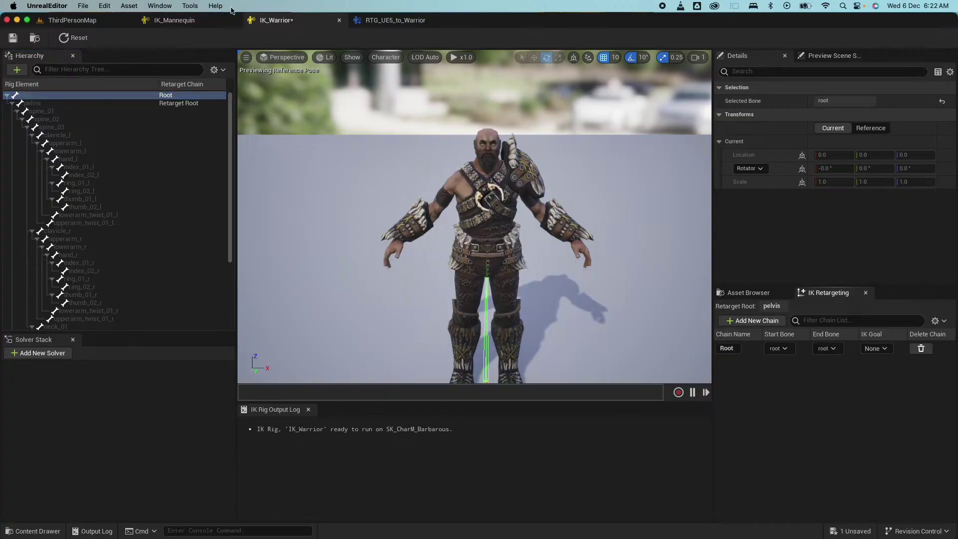
- Check the chain list in IK_Mannequin, then add a Spine chain from spine_01 to spine_03 in IK_Warrior
{"action": "left_click", "coordinate": [184, 20]}
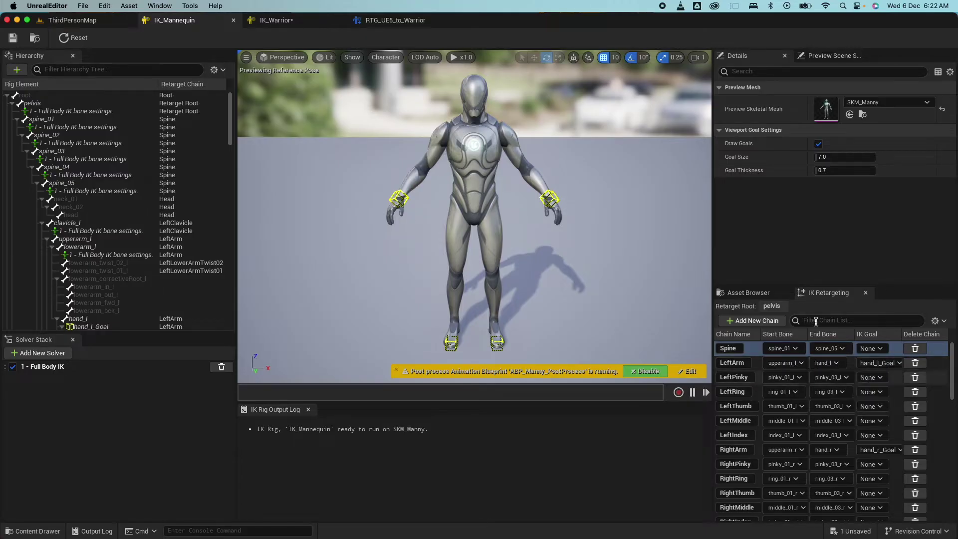
{"action": "left_click", "coordinate": [267, 21]}
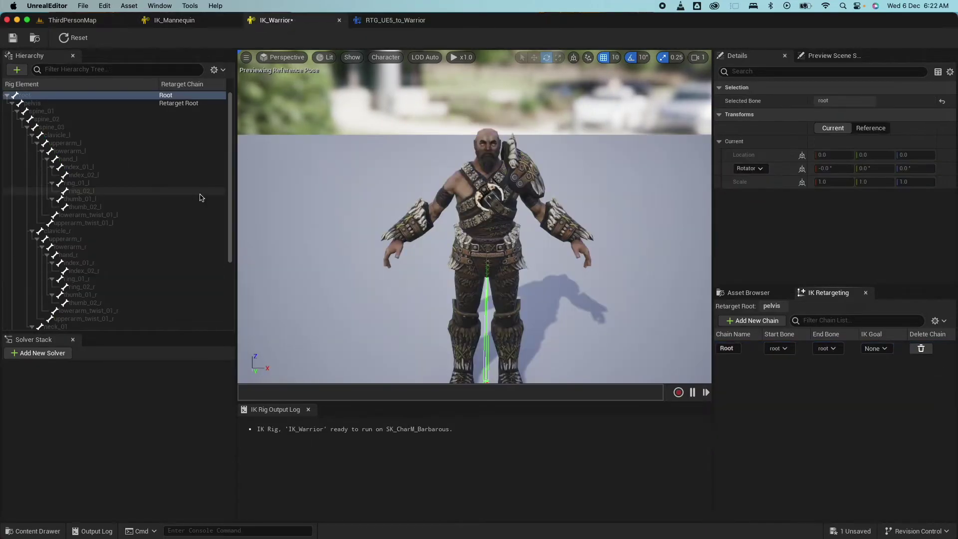
{"action": "left_click", "coordinate": [37, 112]}
{"action": "left_click", "coordinate": [63, 128], "text": "shift"}
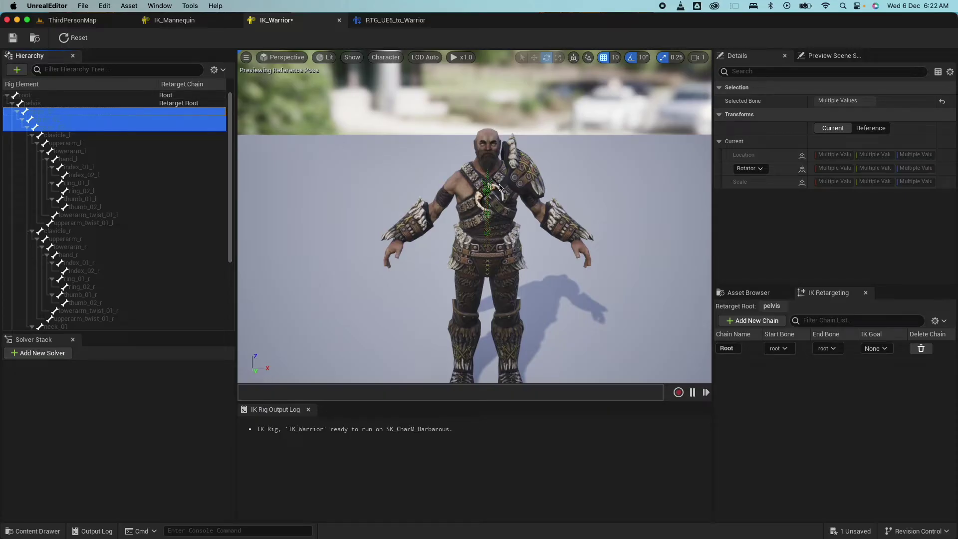
{"action": "left_click", "coordinate": [746, 324]}
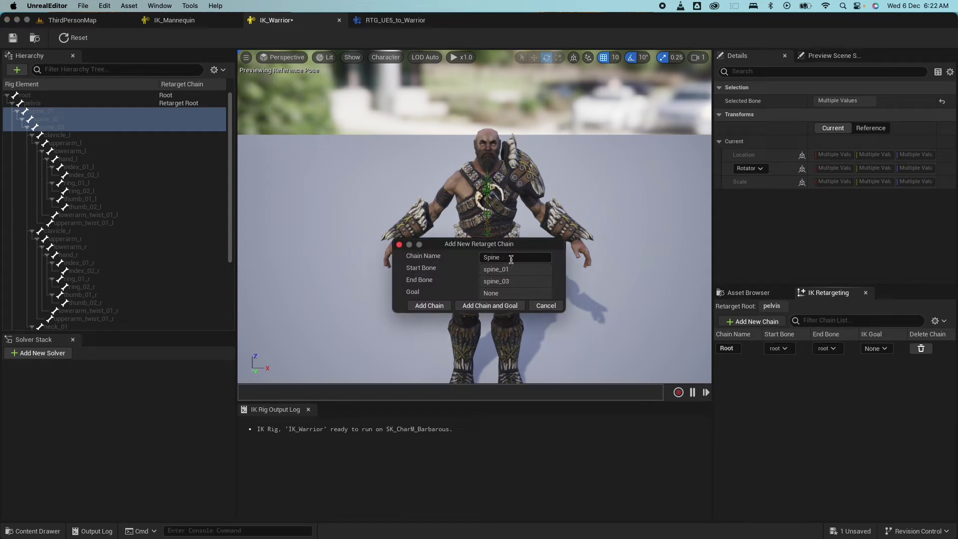
{"action": "left_click", "coordinate": [429, 306]}
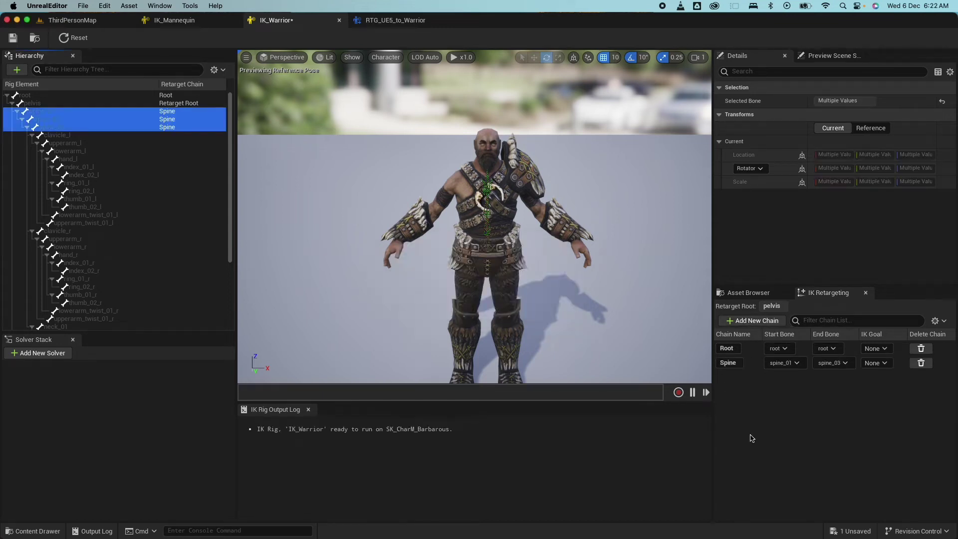
- Look up the clavicle_l chain name in IK_Mannequin and add a matching LeftClavicle chain for clavicle_l in IK_Warrior
{"action": "left_click", "coordinate": [64, 135]}
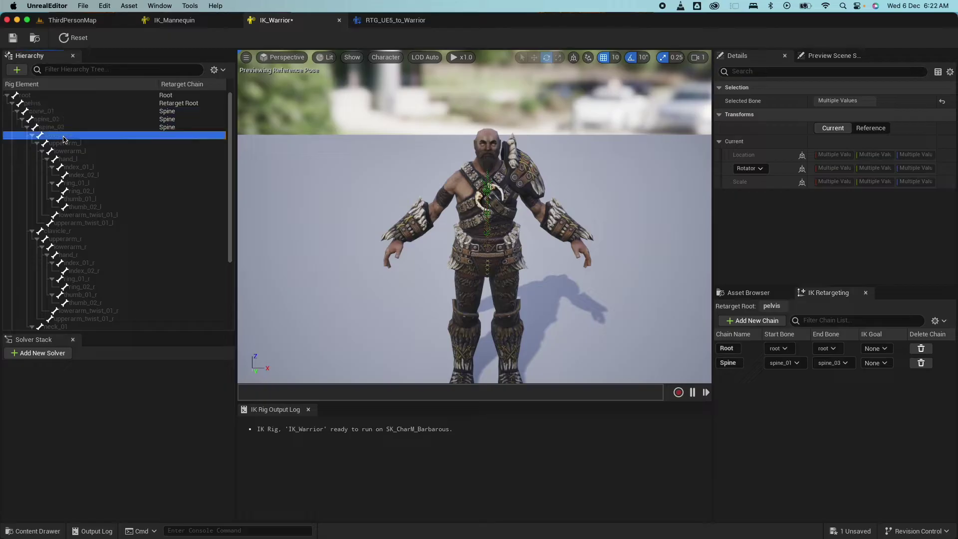
{"action": "left_click", "coordinate": [184, 24]}
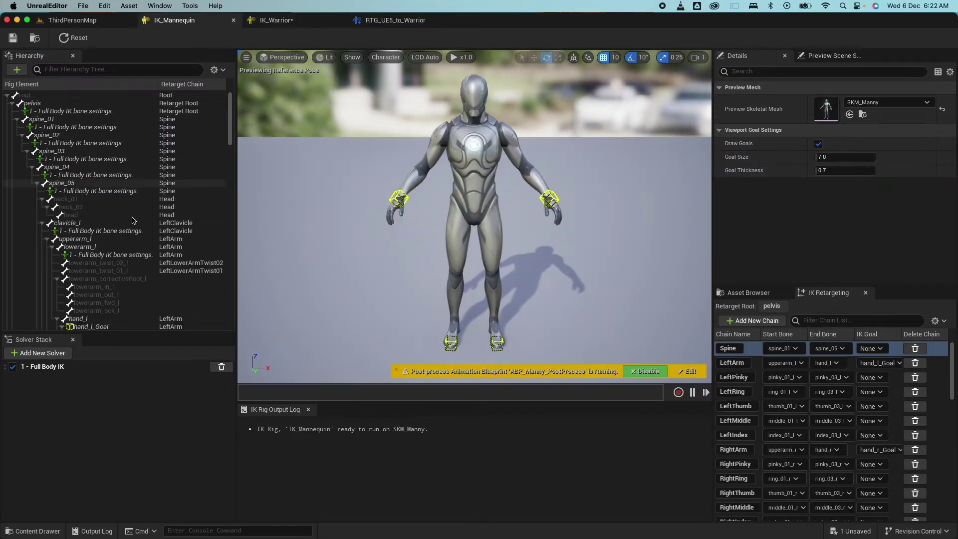
{"action": "left_click", "coordinate": [78, 224]}
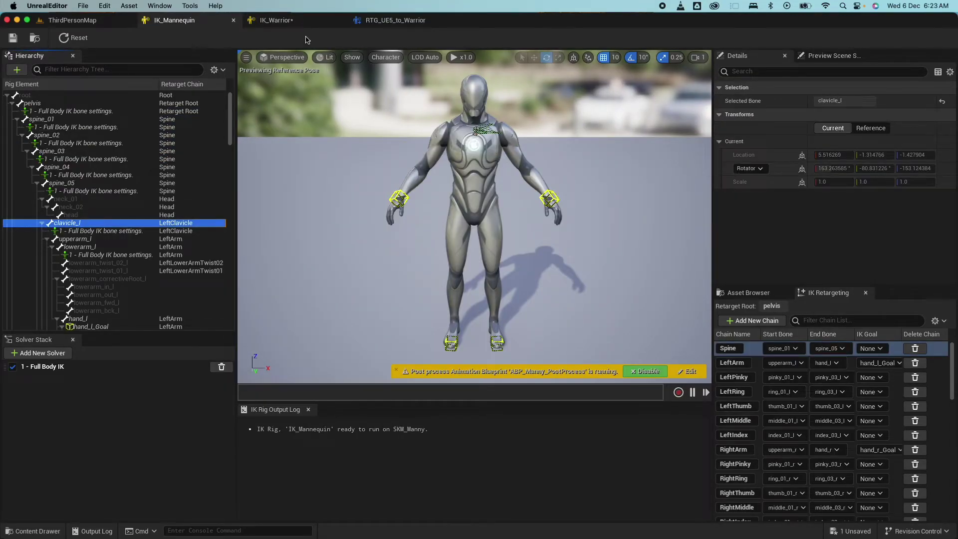
{"action": "left_click", "coordinate": [279, 21]}
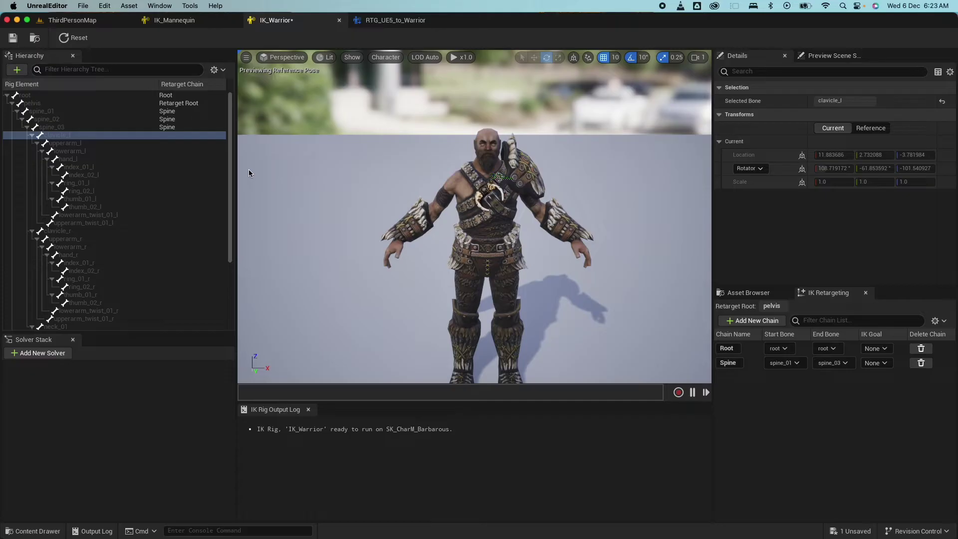
{"action": "left_click", "coordinate": [754, 322]}
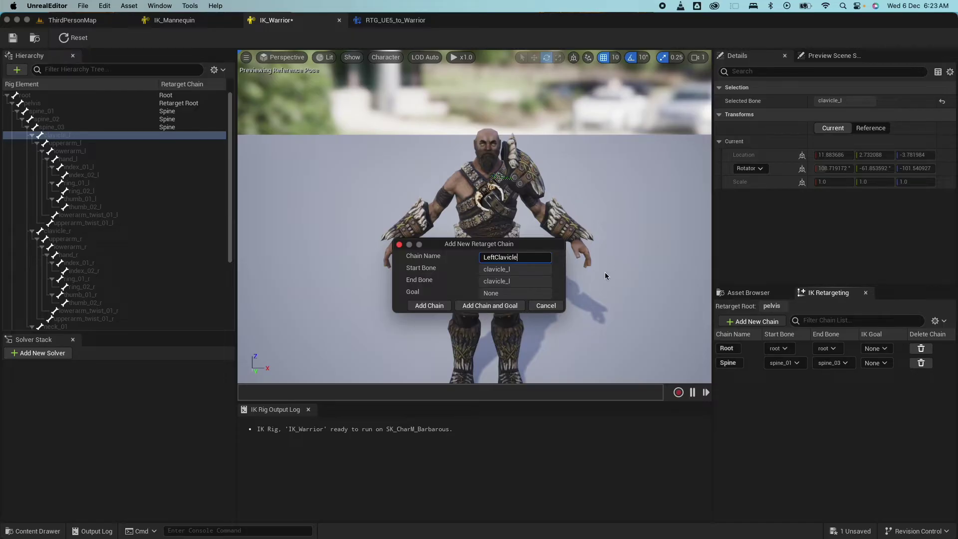
{"action": "left_click", "coordinate": [440, 309]}
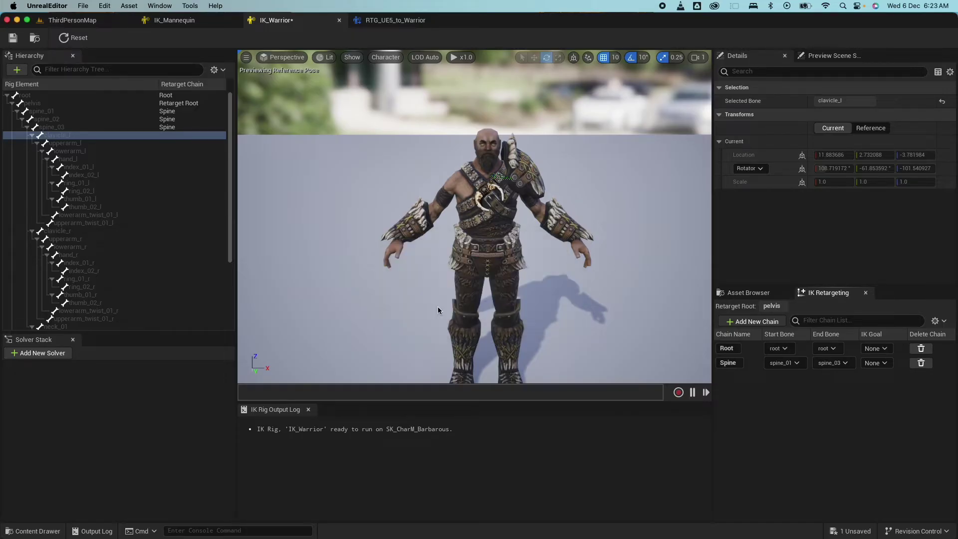
- Add a LeftArm retarget chain running from upperarm_l to hand_l, without a goal
{"action": "left_click", "coordinate": [75, 143]}
{"action": "left_click", "coordinate": [77, 162], "text": "shift"}
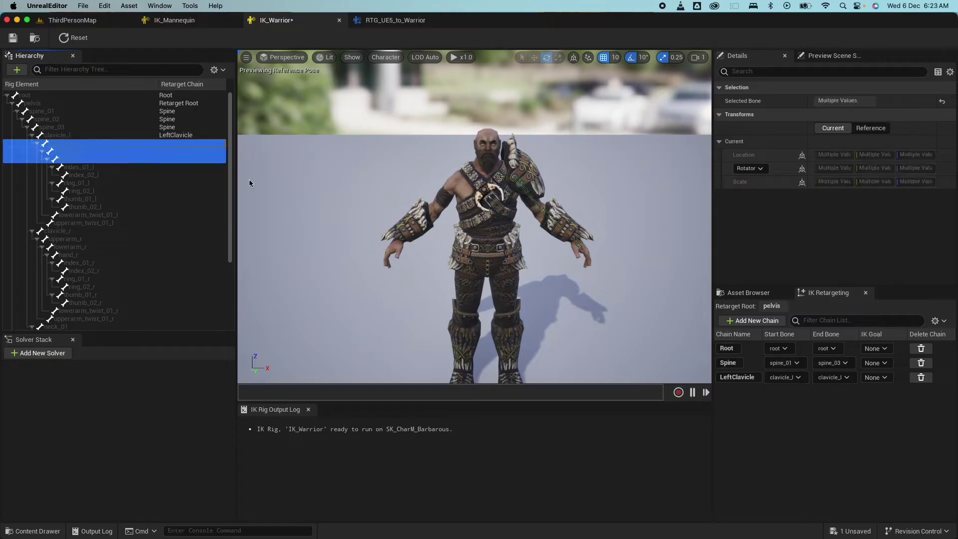
{"action": "left_click", "coordinate": [753, 321]}
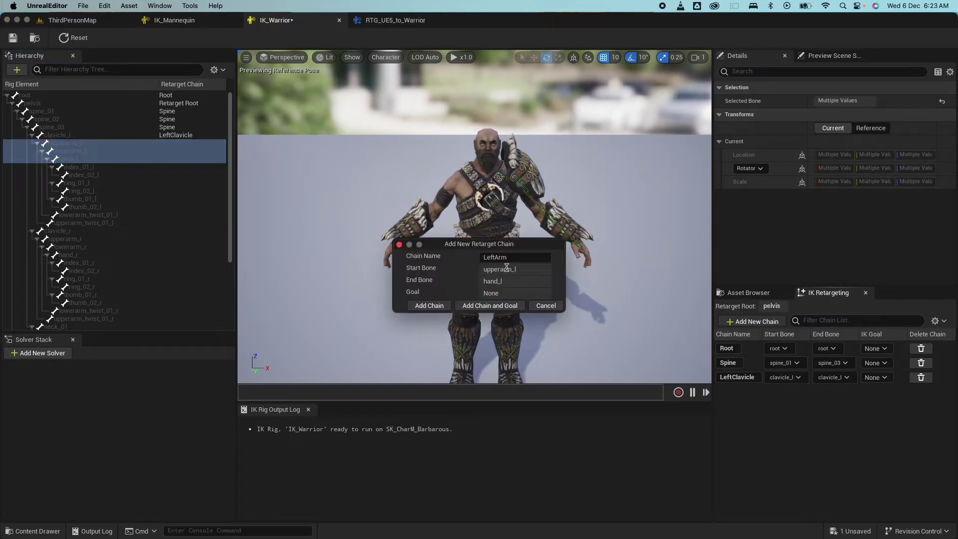
{"action": "left_click", "coordinate": [424, 306]}
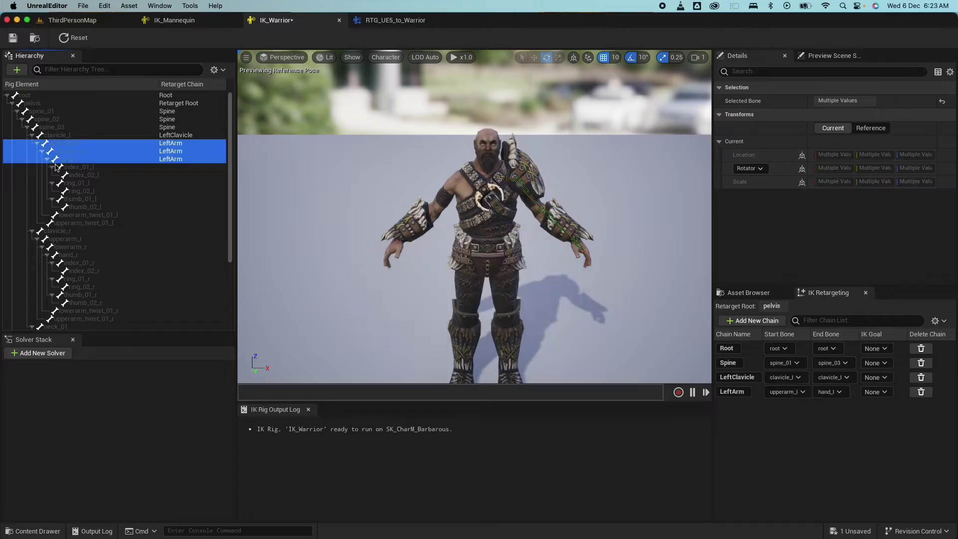
- Add a LeftIndex chain from index_01_l to index_02_l and a LeftRing chain from ring_01_l to ring_02_l
{"action": "left_click", "coordinate": [74, 168]}
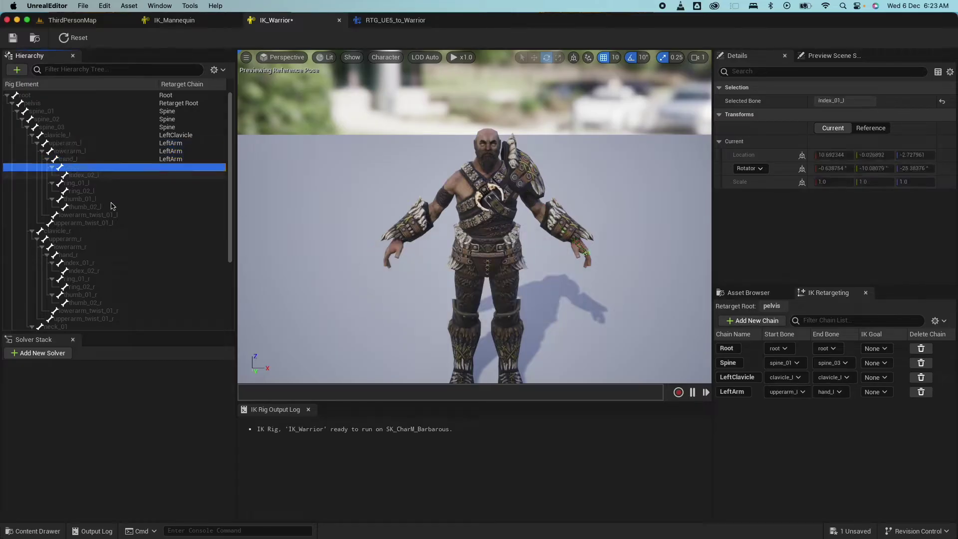
{"action": "left_click", "coordinate": [87, 176], "text": "shift"}
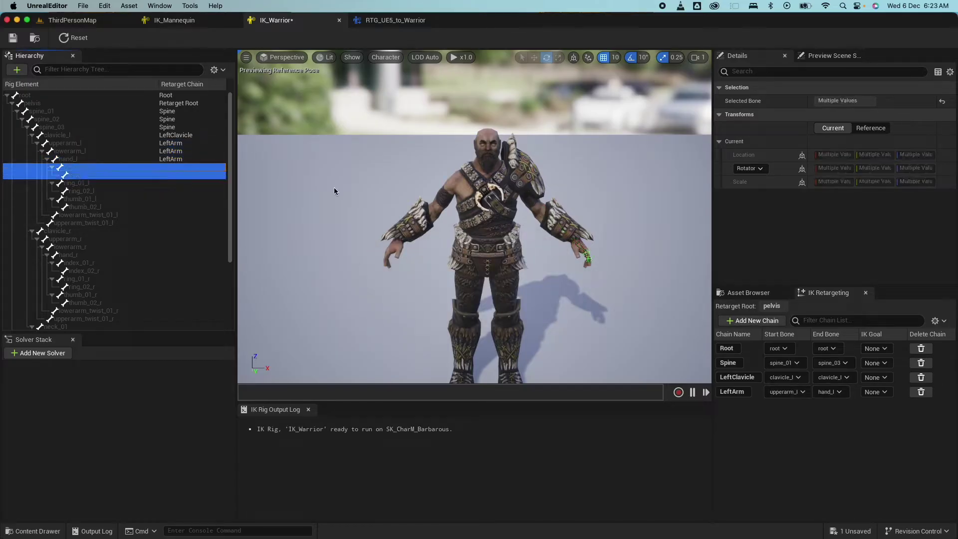
{"action": "left_click", "coordinate": [756, 322]}
{"action": "left_click", "coordinate": [438, 306]}
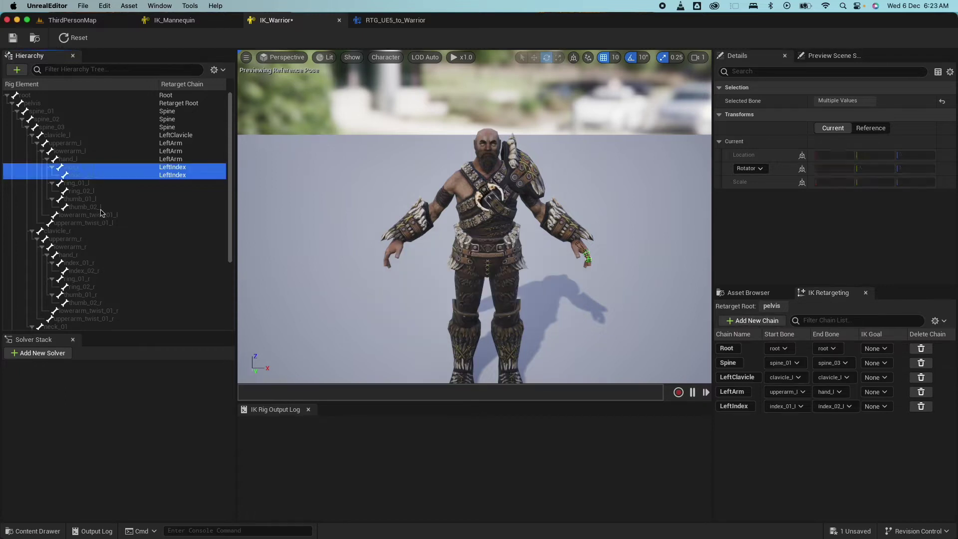
{"action": "left_click", "coordinate": [75, 183]}
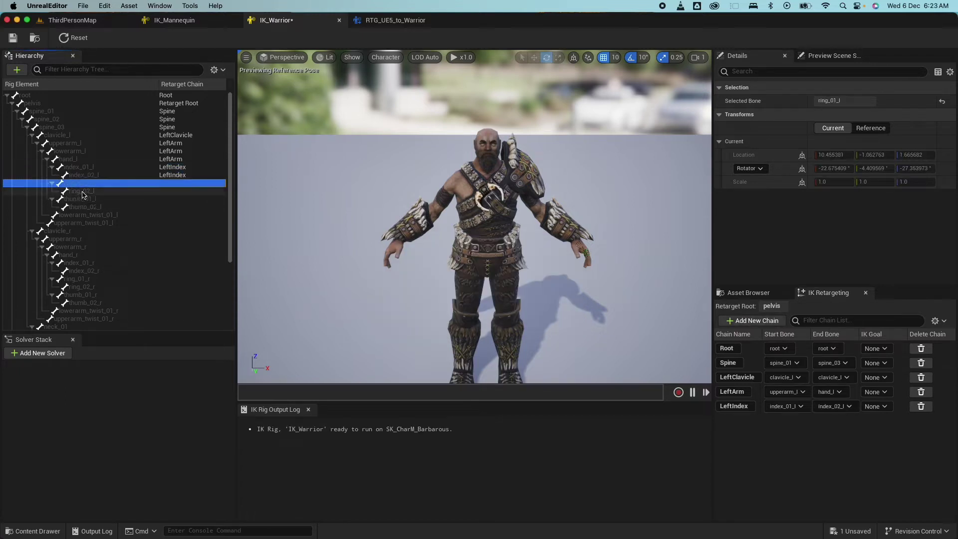
{"action": "left_click", "coordinate": [83, 192], "text": "shift"}
{"action": "left_click", "coordinate": [754, 321]}
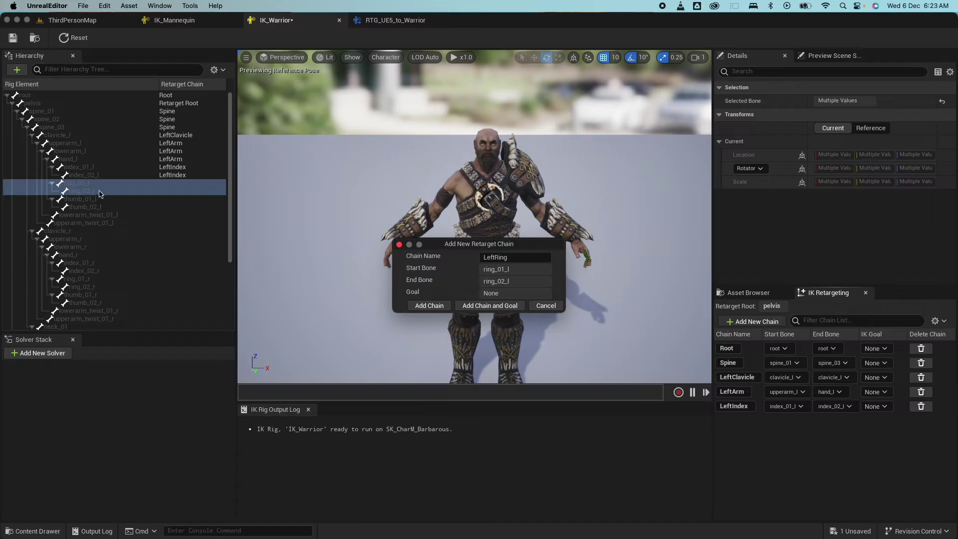
{"action": "left_click", "coordinate": [432, 306]}
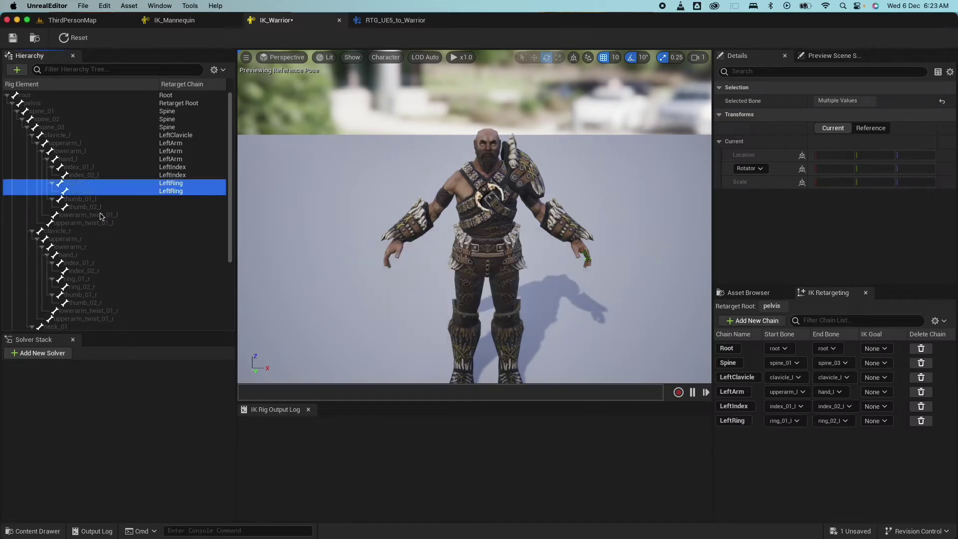
- Add a LeftThumb chain from thumb_01_l to thumb_02_l and a LeftLowerArmTwist01 chain for lowerarm_twist_01_l
{"action": "left_click", "coordinate": [75, 199]}
{"action": "left_click", "coordinate": [78, 206], "text": "shift"}
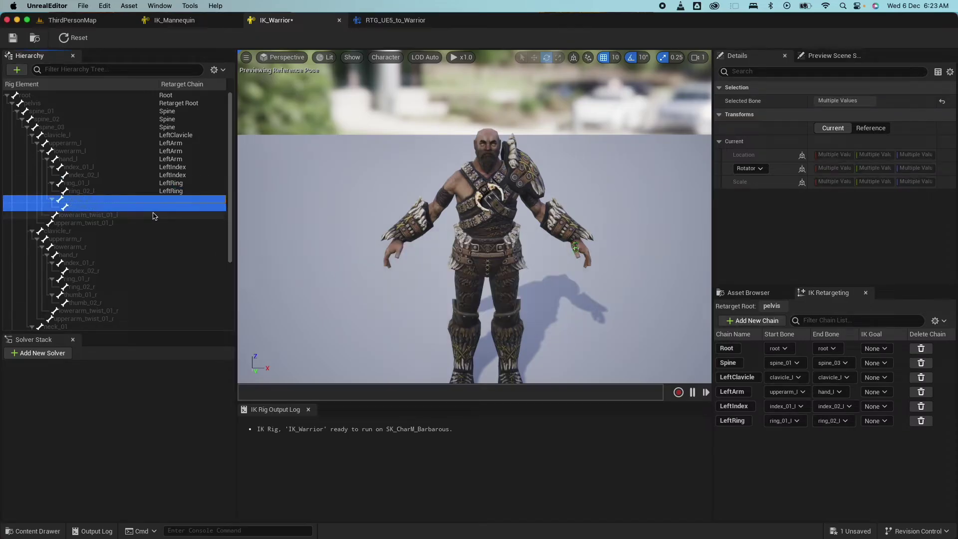
{"action": "left_click", "coordinate": [752, 321]}
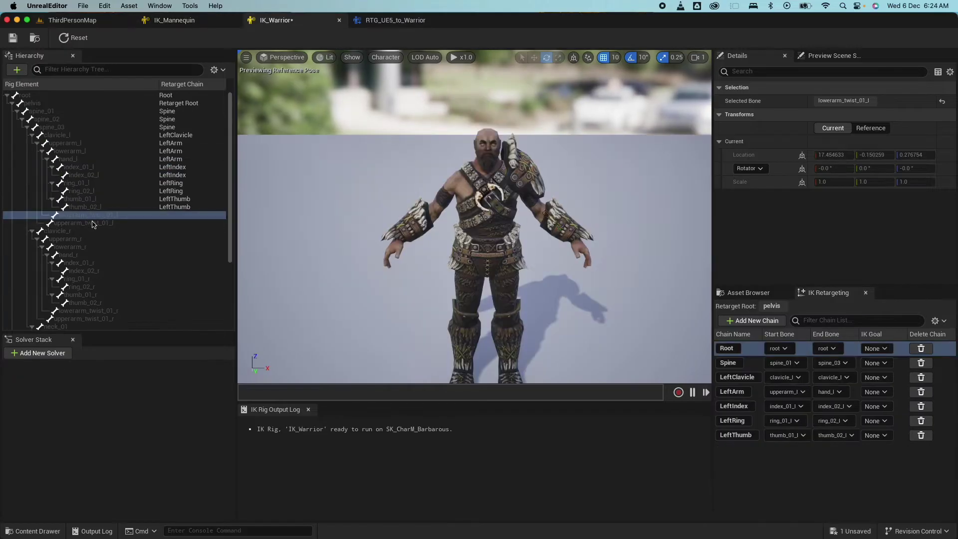
{"action": "left_click", "coordinate": [95, 215]}
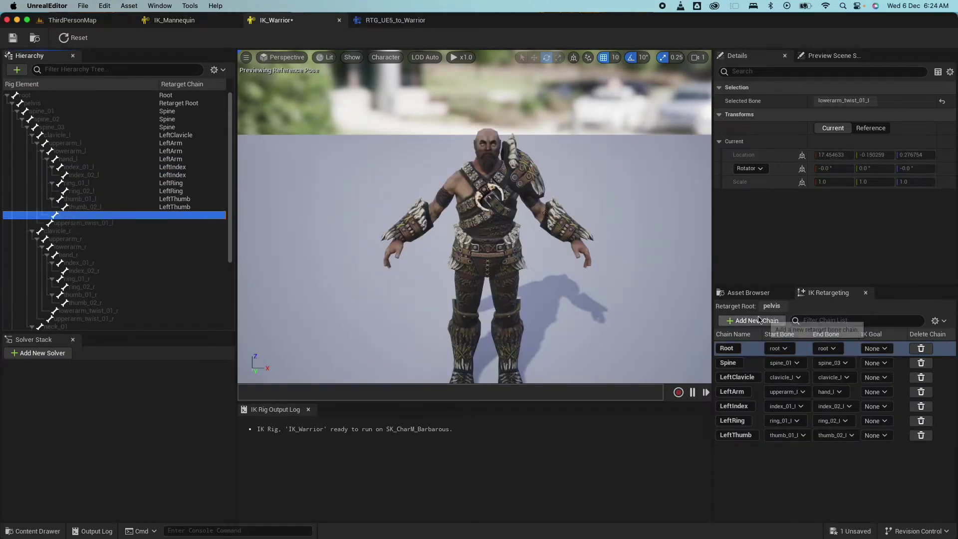
{"action": "left_click", "coordinate": [752, 320]}
{"action": "left_click", "coordinate": [429, 306]}
- Add a retarget chain named LeftUpperArmTwist01 for the upperarm_twist_01_l bone
{"action": "left_click", "coordinate": [85, 223]}
{"action": "left_click", "coordinate": [752, 321]}
{"action": "type", "text": "LeftLowerArmTwist01"}
{"action": "left_click_drag", "start_coordinate": [493, 256], "coordinate": [497, 256]}
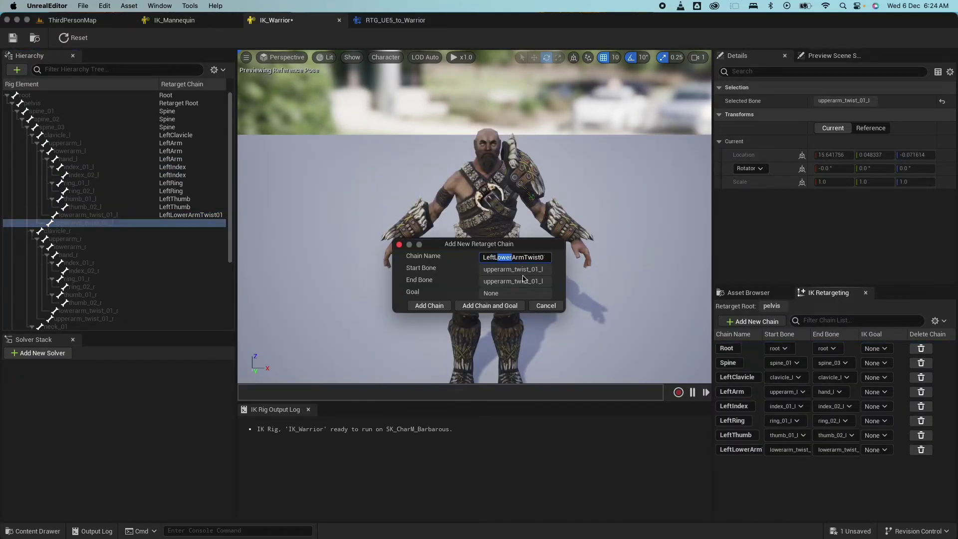
{"action": "type", "text": "Upper"}
{"action": "left_click", "coordinate": [429, 306]}
- Add a RightClavicle chain for clavicle_r and a RightArm chain from upperarm_r to hand_r
{"action": "left_click", "coordinate": [81, 231]}
{"action": "left_click", "coordinate": [752, 320]}
{"action": "type", "text": "Clavicle"}
{"action": "left_click", "coordinate": [429, 305]}
{"action": "left_click", "coordinate": [77, 239]}
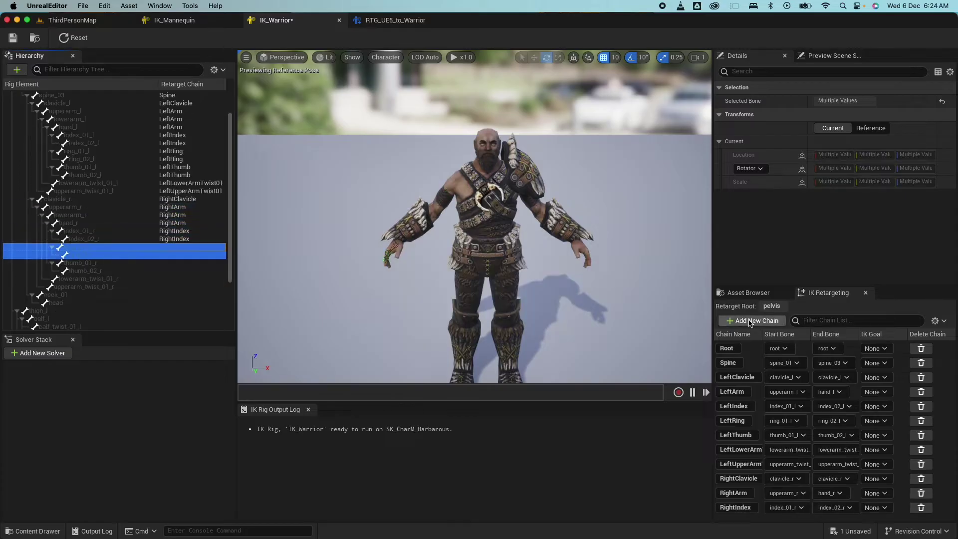
{"action": "left_click", "coordinate": [752, 321]}
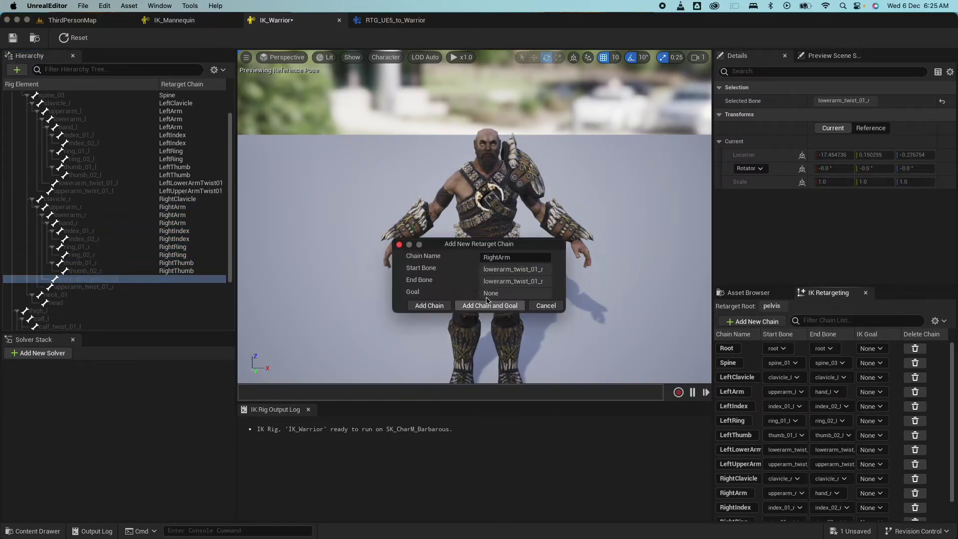
- Add a RightLowerArmTwist01 chain for lowerarm_twist_01_r and a RightUpperArmTwist01 chain for upperarm_twist_01_r
{"action": "type", "text": "Right"}
{"action": "left_click", "coordinate": [429, 305]}
{"action": "left_click", "coordinate": [85, 286]}
{"action": "left_click", "coordinate": [752, 321]}
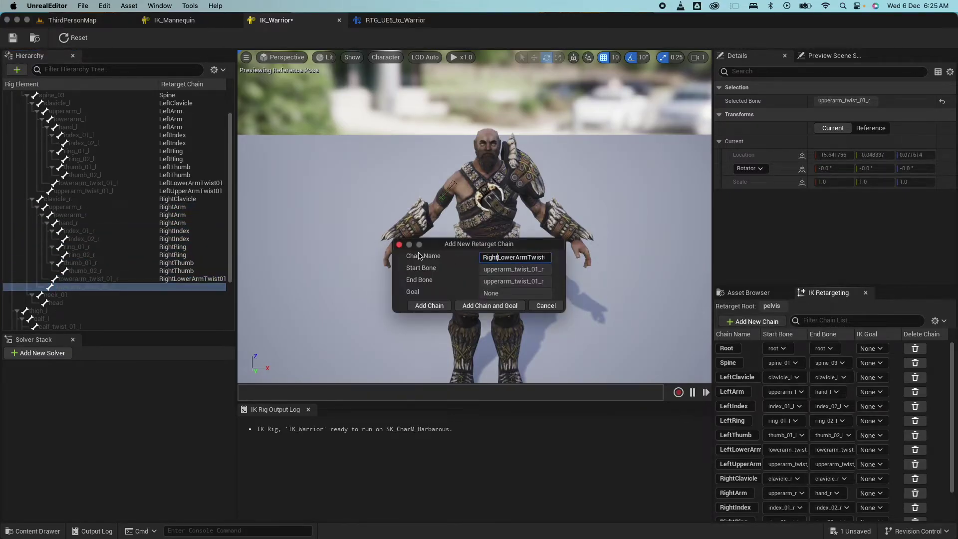
{"action": "type", "text": "Upper"}
{"action": "left_click", "coordinate": [429, 305]}
- Add a Head retarget chain covering the neck_01 and head bones
{"action": "left_click", "coordinate": [55, 295]}
{"action": "left_click", "coordinate": [56, 302], "text": "shift"}
{"action": "left_click", "coordinate": [752, 320]}
{"action": "left_click", "coordinate": [429, 306]}
- Add a LeftLeg retarget chain running from thigh_l to ball_l
{"action": "scroll", "coordinate": [55, 279], "scroll_direction": "down", "scroll_amount": 3}
{"action": "left_click", "coordinate": [43, 239]}
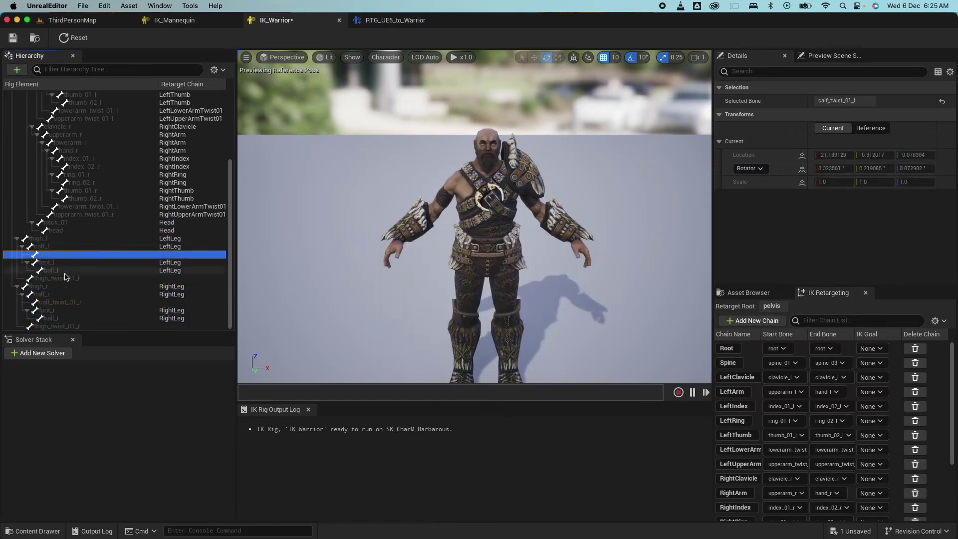
{"action": "left_click", "coordinate": [752, 321]}
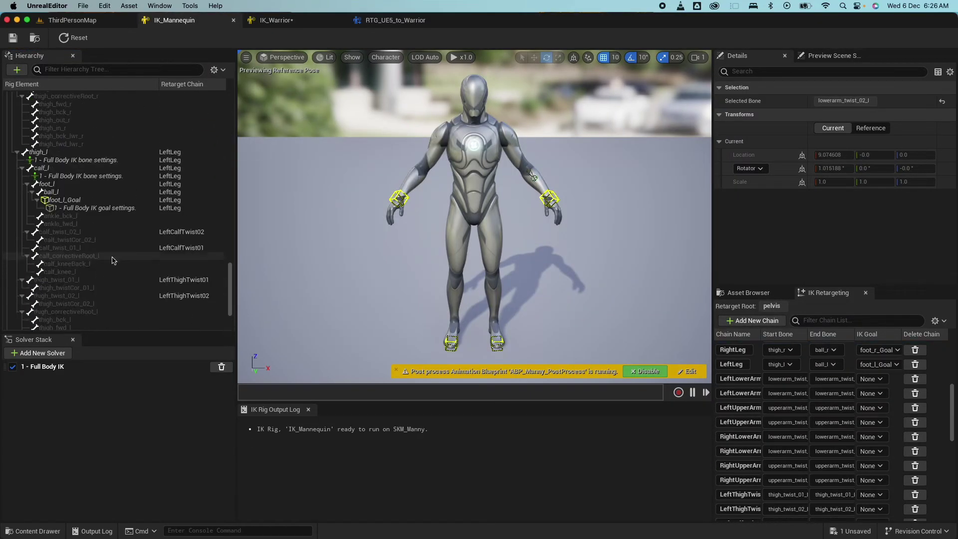
- Check the calf twist chain naming in IK_Mannequin and add a LeftCalfTwist01 chain for calf_twist_01_l in IK_Warrior
{"action": "left_click", "coordinate": [60, 232]}
{"action": "scroll", "coordinate": [767, 417], "scroll_direction": "down", "scroll_amount": 3}
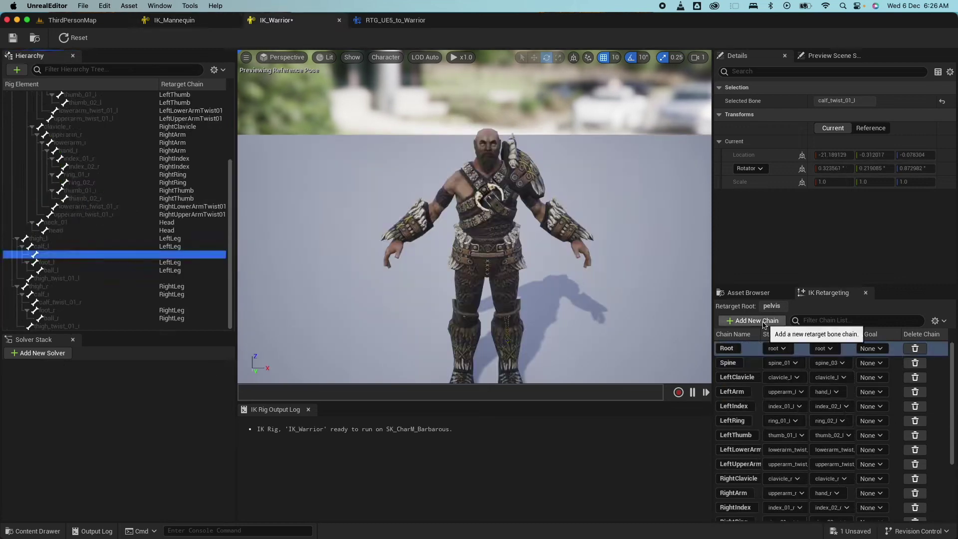
{"action": "left_click", "coordinate": [752, 320]}
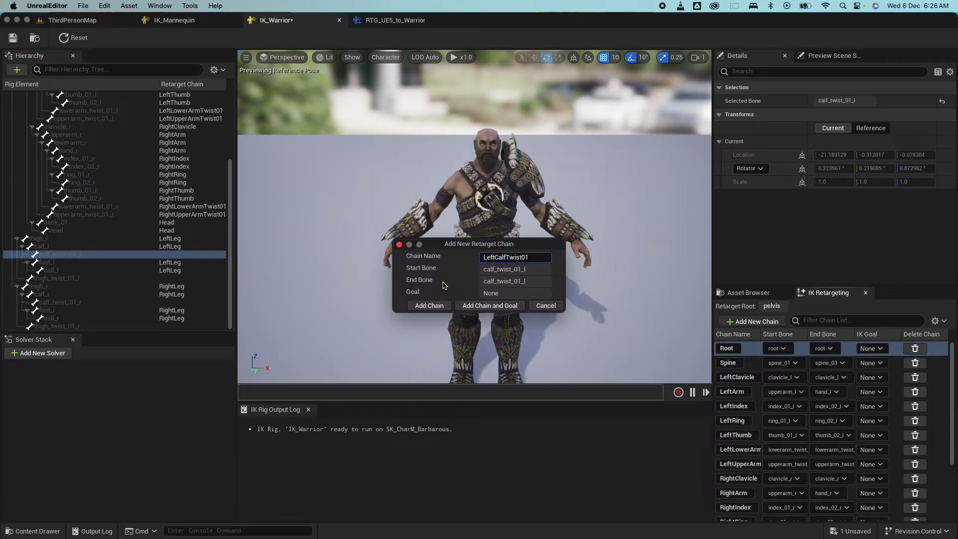
{"action": "left_click", "coordinate": [426, 306]}
- Add a retarget chain named LeftThighTwist01 for the thigh_twist_01_l bone
{"action": "left_click", "coordinate": [201, 278]}
{"action": "left_click", "coordinate": [753, 321]}
{"action": "type", "text": "LeftCalfTwist01"}
{"action": "left_click", "coordinate": [503, 257]}
{"action": "left_click", "coordinate": [429, 306]}
- Add retarget chains RightCalfTwist01 for the calf_twist_01_r bone and RightThighTwist01 for the thigh_twist_01_r bone
{"action": "left_click", "coordinate": [60, 302]}
{"action": "left_click", "coordinate": [752, 321]}
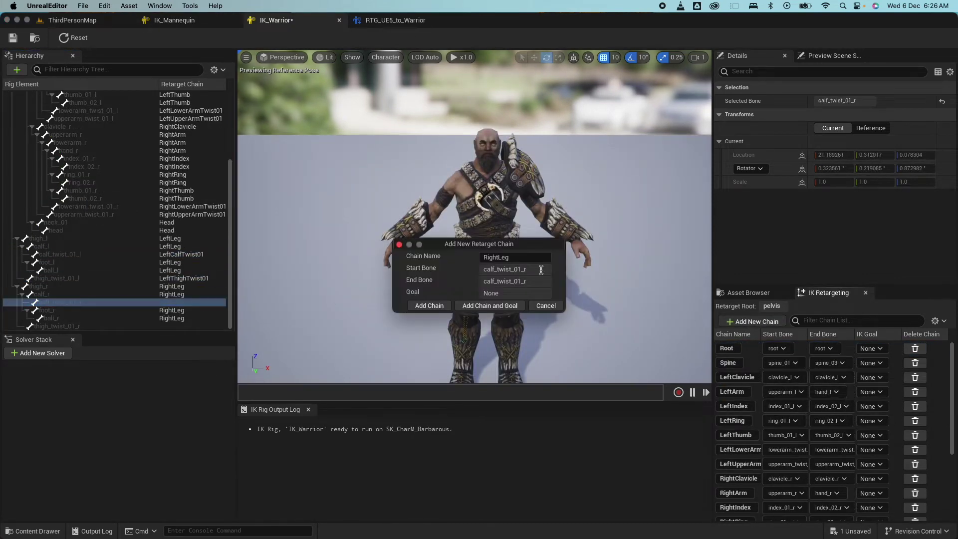
{"action": "left_click", "coordinate": [505, 306]}
{"action": "left_click", "coordinate": [57, 326]}
{"action": "left_click", "coordinate": [752, 321]}
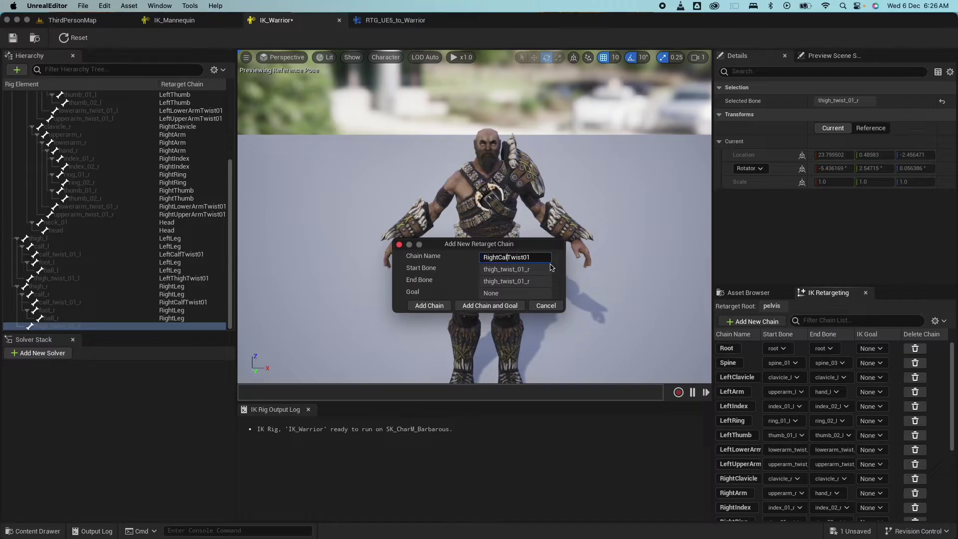
{"action": "left_click", "coordinate": [502, 305]}
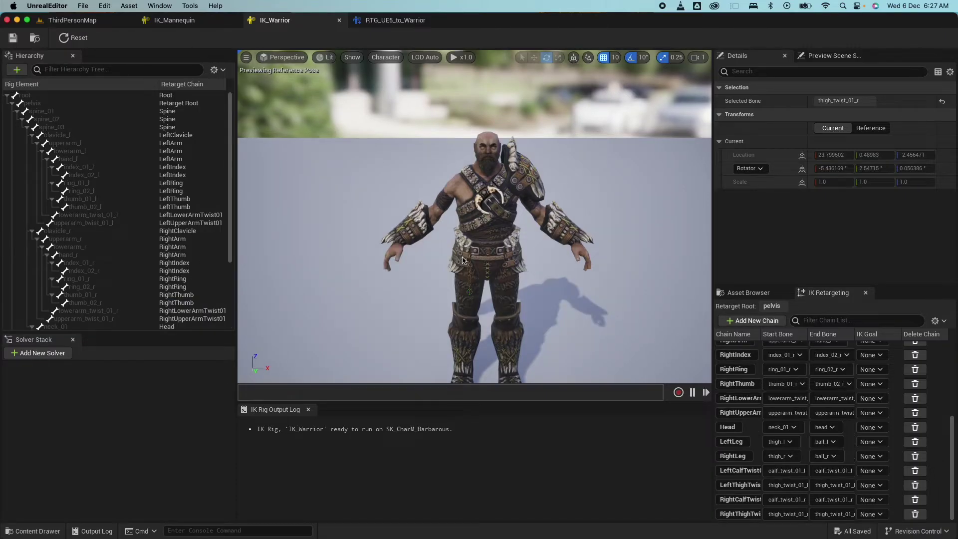
- In RTG_UE5_to_Warrior, auto-map all target chains to the source chains using fuzzy name matching
{"action": "left_click", "coordinate": [394, 20]}
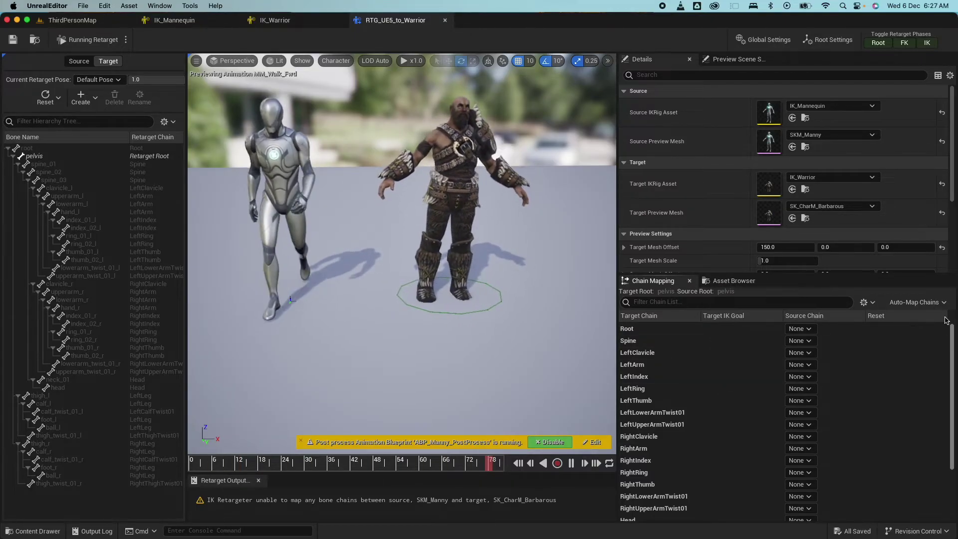
{"action": "left_click", "coordinate": [917, 302]}
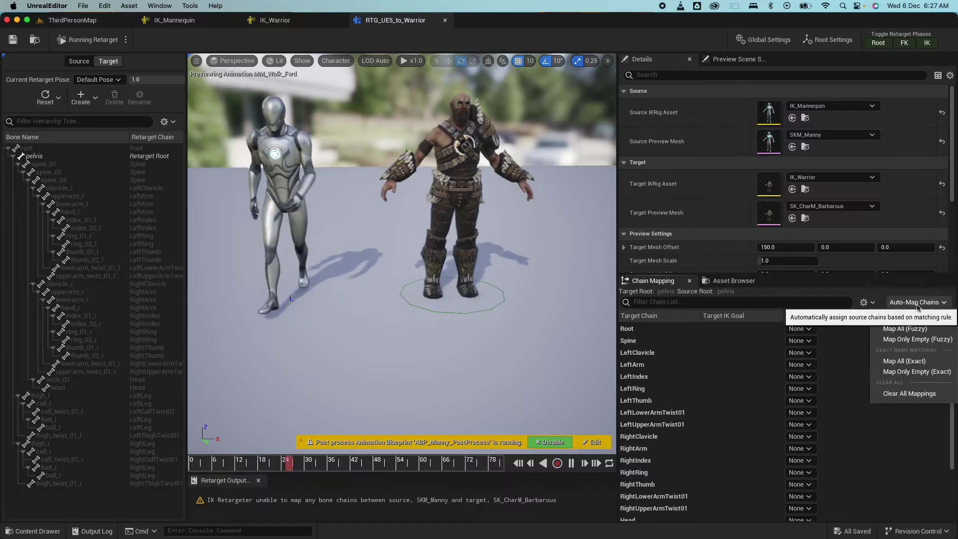
{"action": "left_click", "coordinate": [923, 329]}
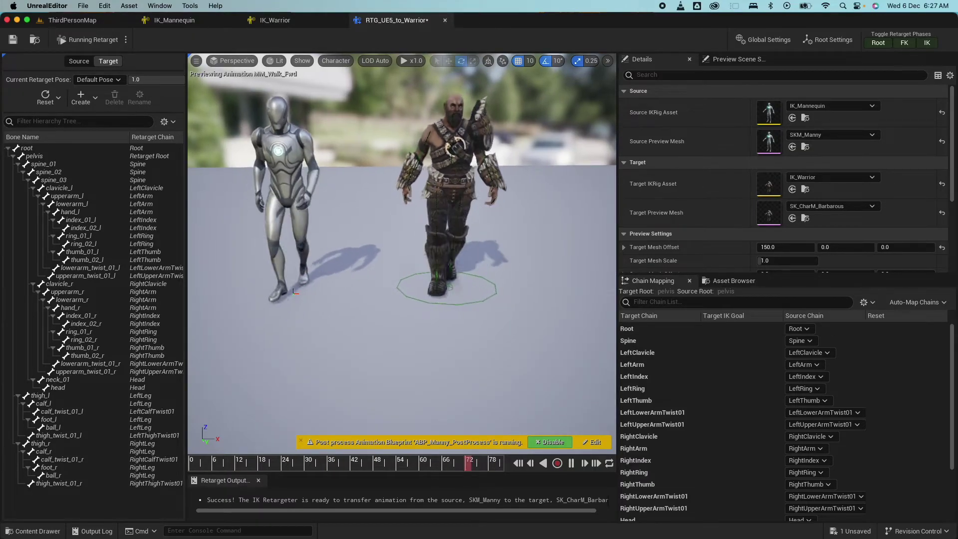
- Preview the MM_Land animation on the mannequin and the warrior in the retargeter
{"action": "left_click", "coordinate": [732, 281]}
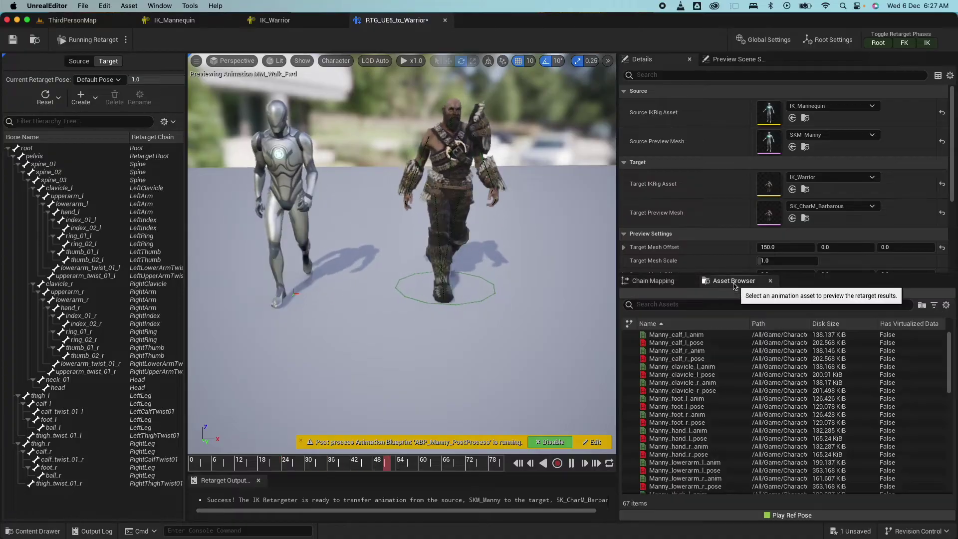
{"action": "scroll", "coordinate": [707, 428], "scroll_direction": "down", "scroll_amount": 2}
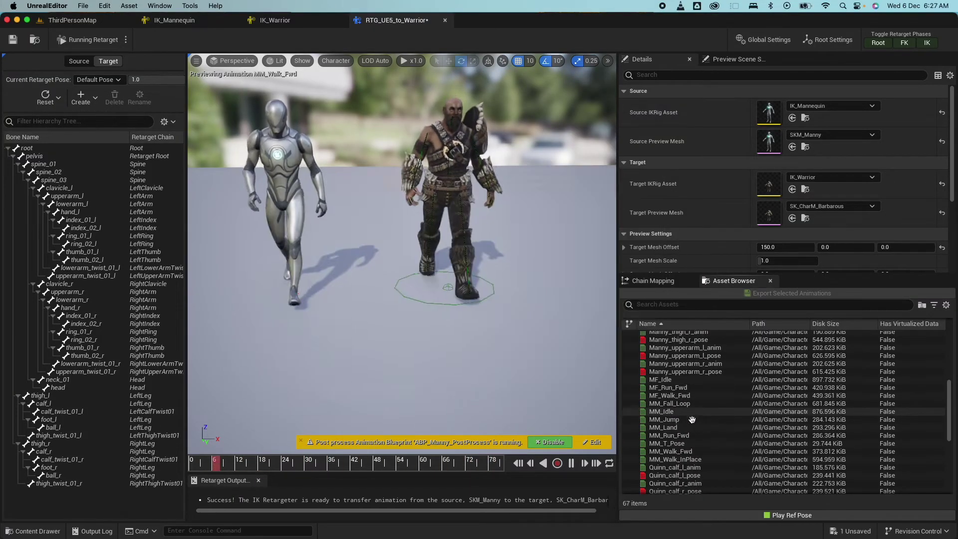
{"action": "left_click", "coordinate": [666, 427]}
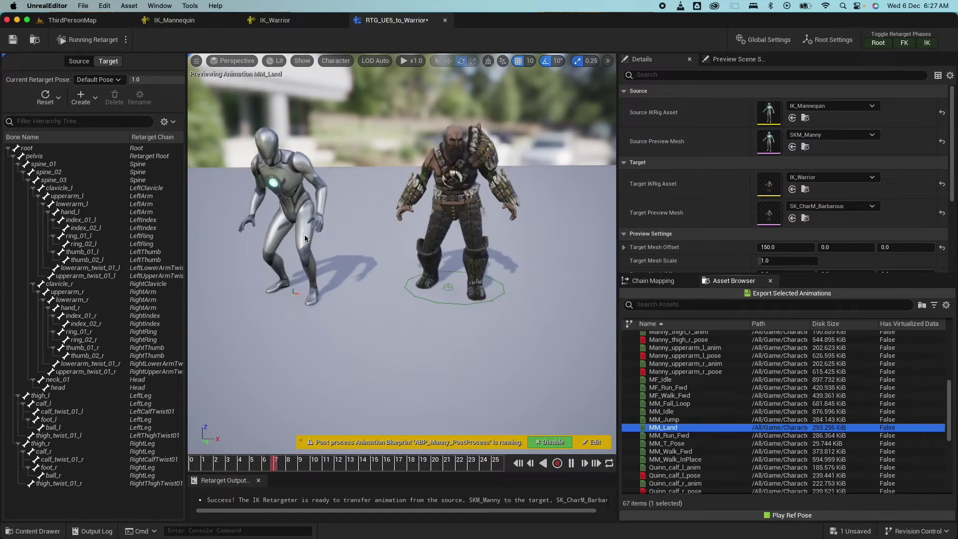
- Examine the warrior's feet against the ground during MM_Land, stopping the animation at frame 15
{"action": "mouse_move", "coordinate": [457, 335]}
{"action": "left_mouse_down"}
{"action": "mouse_move", "coordinate": [457, 305]}
{"action": "mouse_move", "coordinate": [458, 339]}
{"action": "left_mouse_up"}
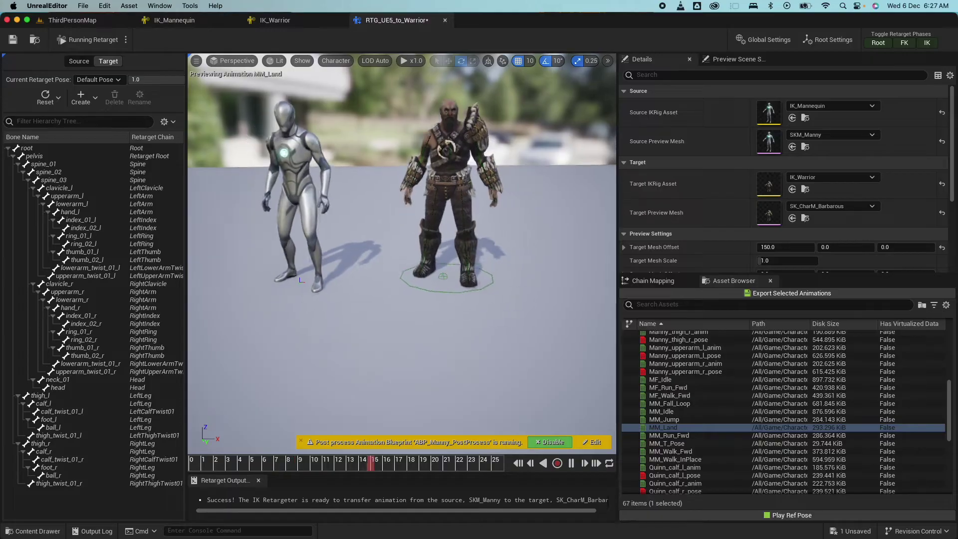
{"action": "middle_click_drag", "start_coordinate": [458, 339], "coordinate": [457, 394]}
{"action": "left_click_drag", "start_coordinate": [499, 289], "coordinate": [498, 234]}
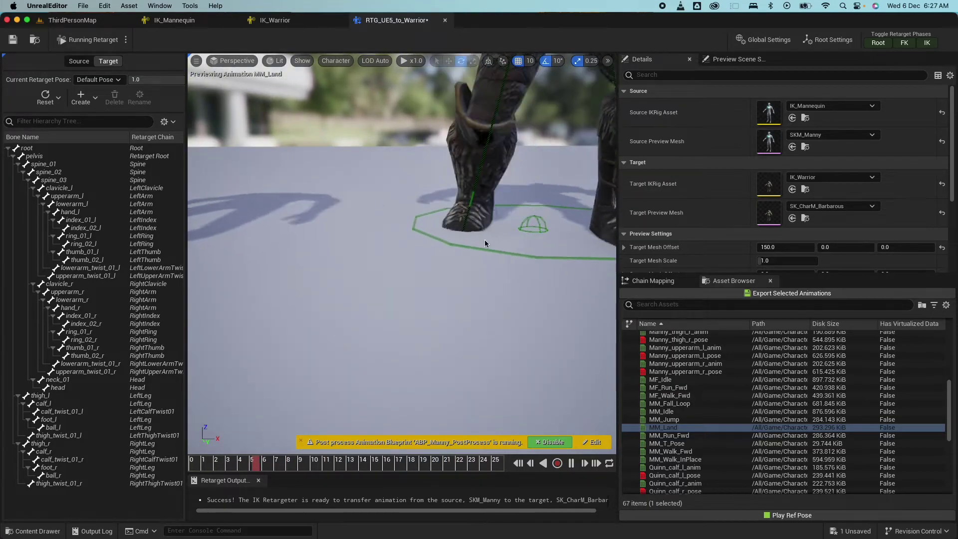
{"action": "left_click_drag", "start_coordinate": [441, 216], "coordinate": [517, 216]}
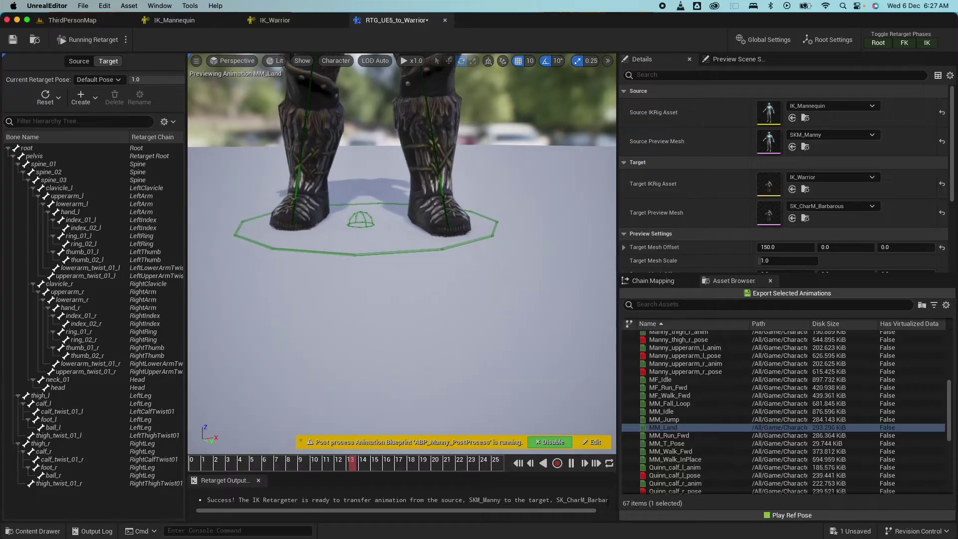
{"action": "left_click_drag", "start_coordinate": [441, 216], "coordinate": [309, 207]}
{"action": "left_click_drag", "start_coordinate": [389, 200], "coordinate": [493, 280]}
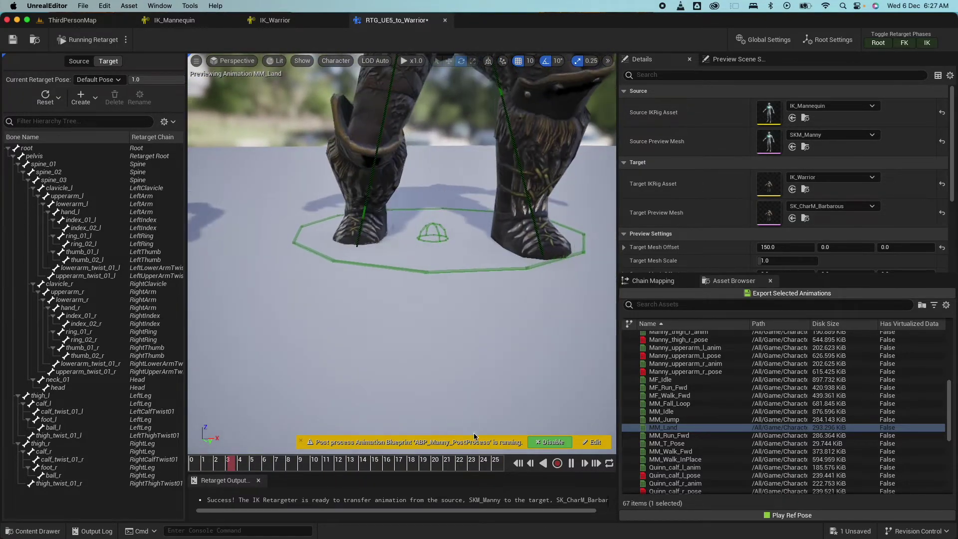
{"action": "left_click_drag", "start_coordinate": [441, 463], "coordinate": [374, 466]}
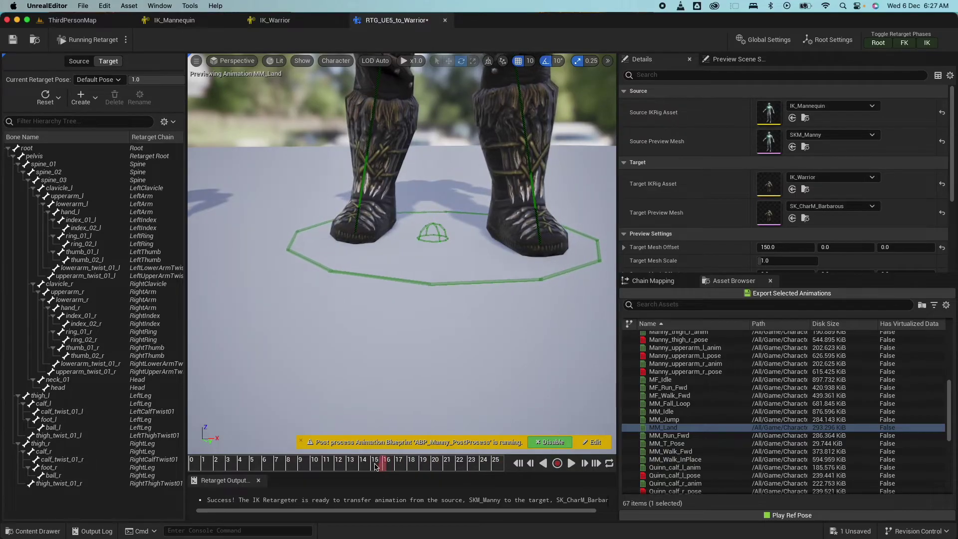
{"action": "left_click", "coordinate": [375, 463]}
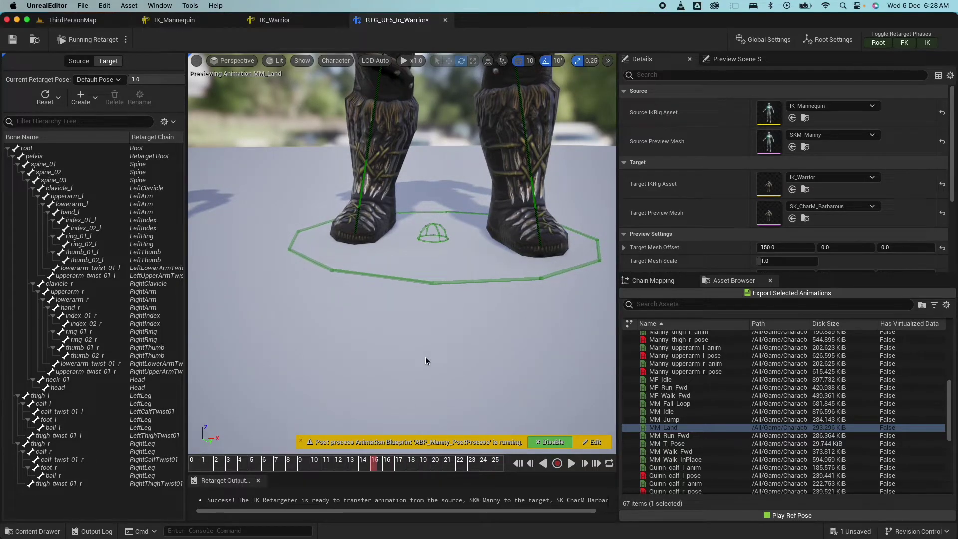
- Add a Full Body IK solver to the IK_Warrior rig
{"action": "left_click", "coordinate": [275, 20]}
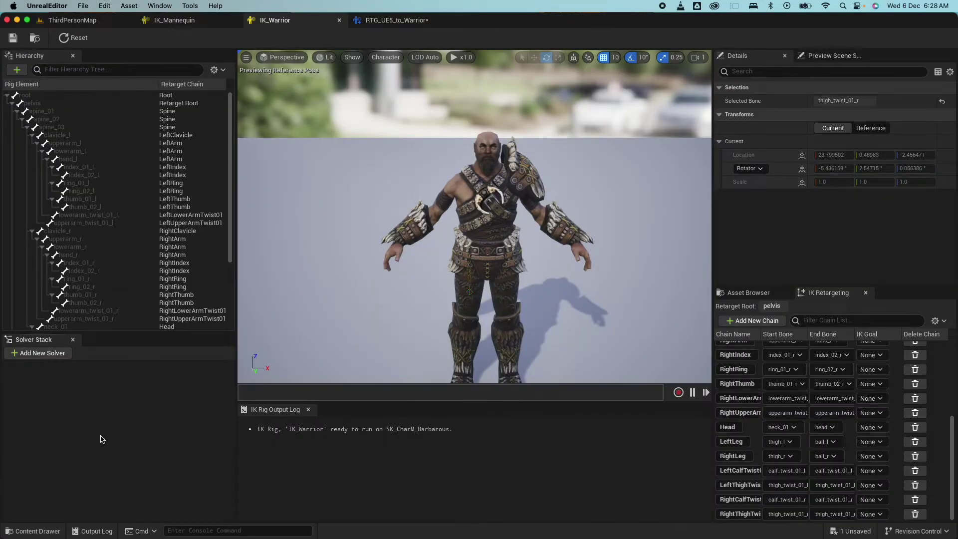
{"action": "left_click", "coordinate": [42, 357]}
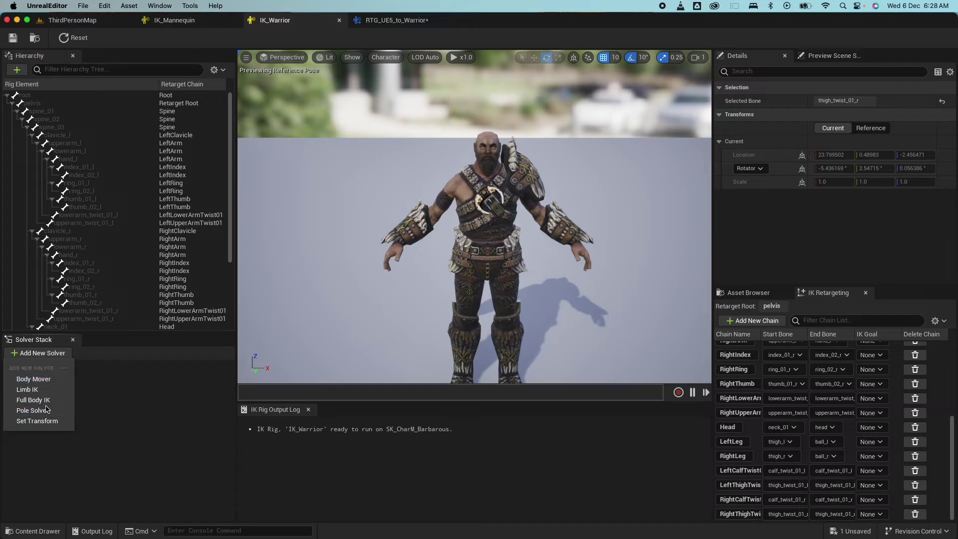
{"action": "left_click", "coordinate": [32, 399]}
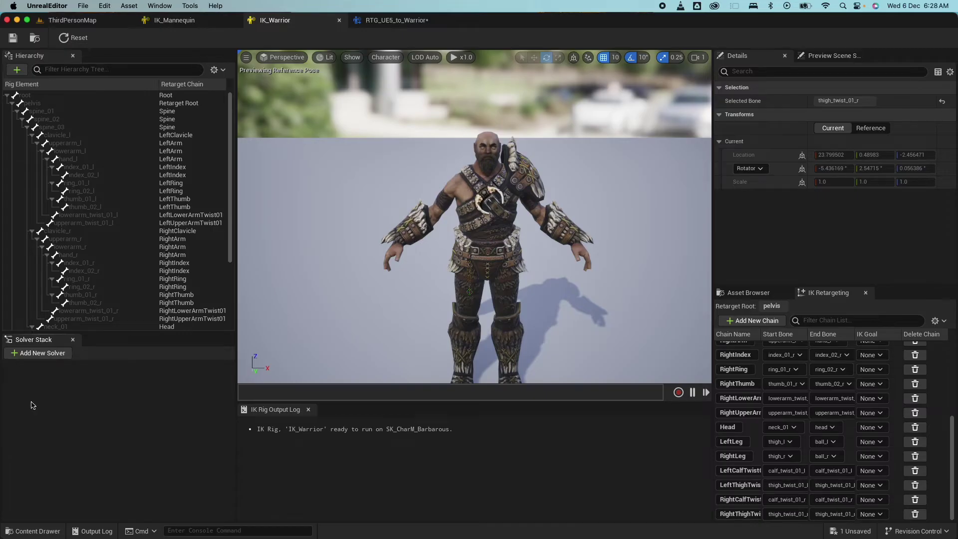
{"action": "left_click", "coordinate": [110, 428]}
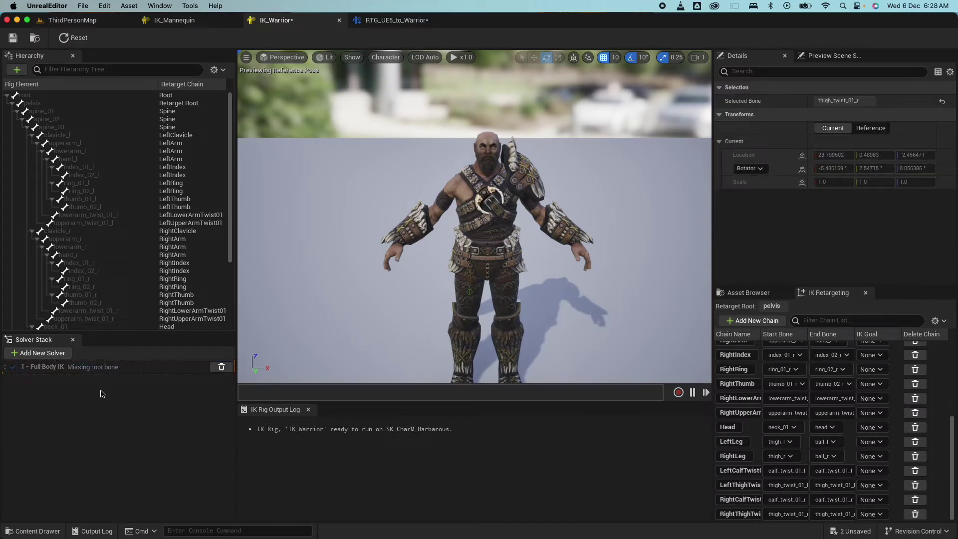
- Set the pelvis bone as the root bone of IK_Warrior's Full Body IK solver
{"action": "left_click", "coordinate": [105, 372]}
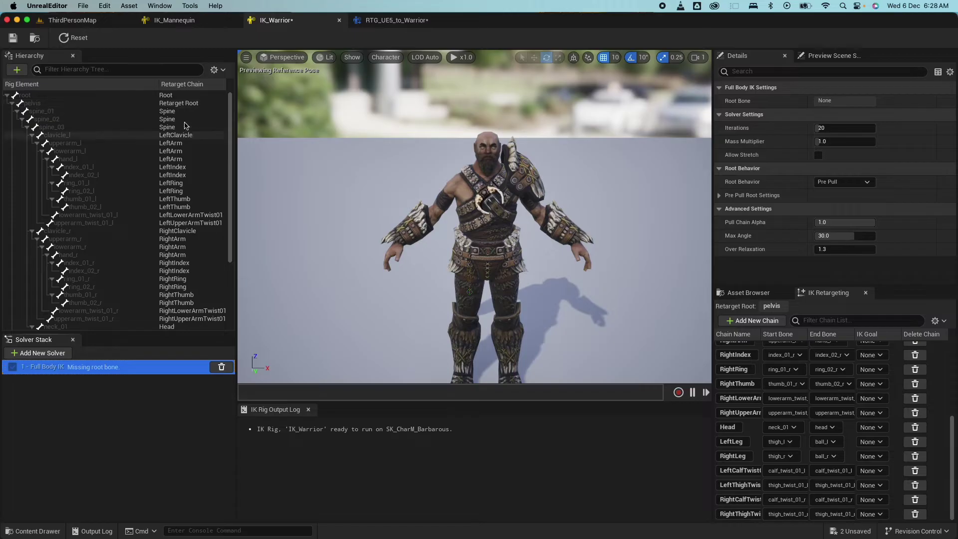
{"action": "left_click", "coordinate": [36, 104]}
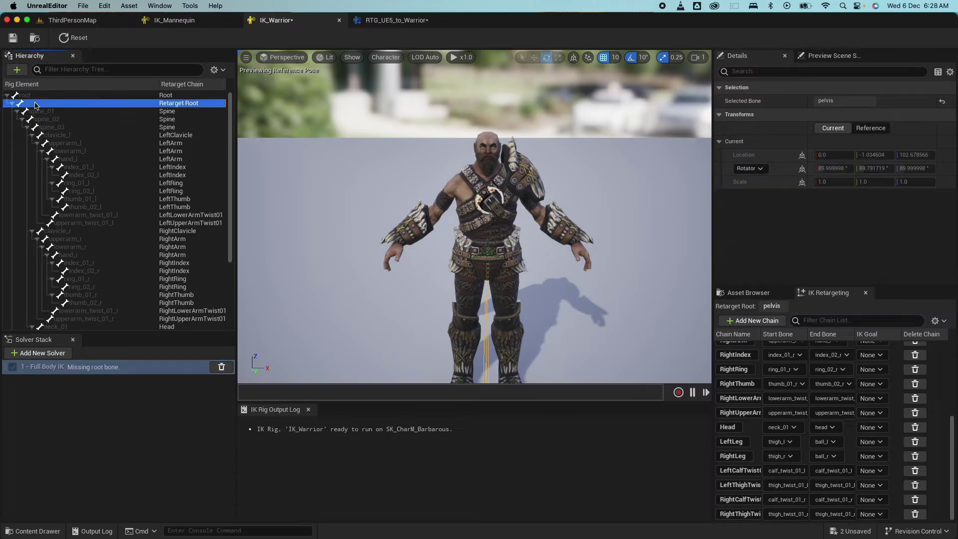
{"action": "right_click", "coordinate": [36, 104]}
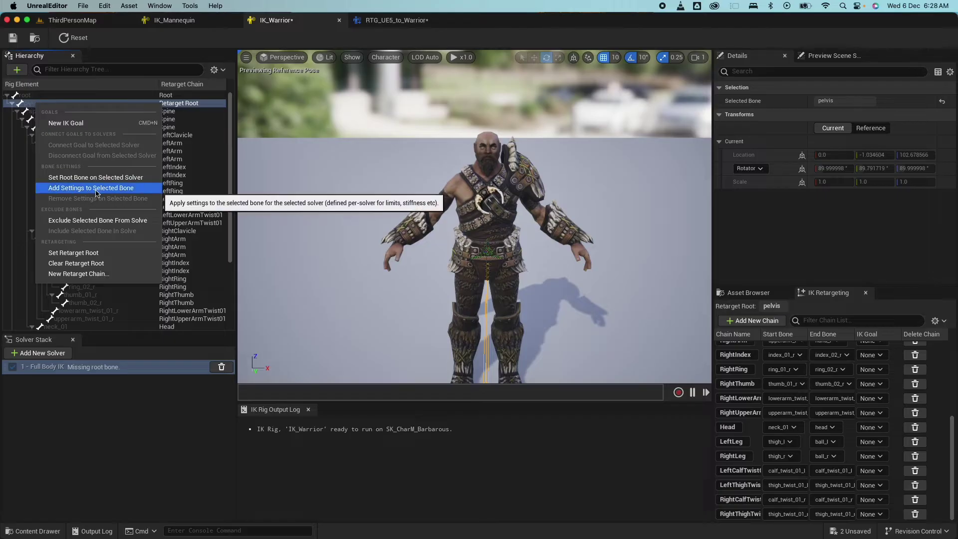
{"action": "left_click", "coordinate": [108, 178]}
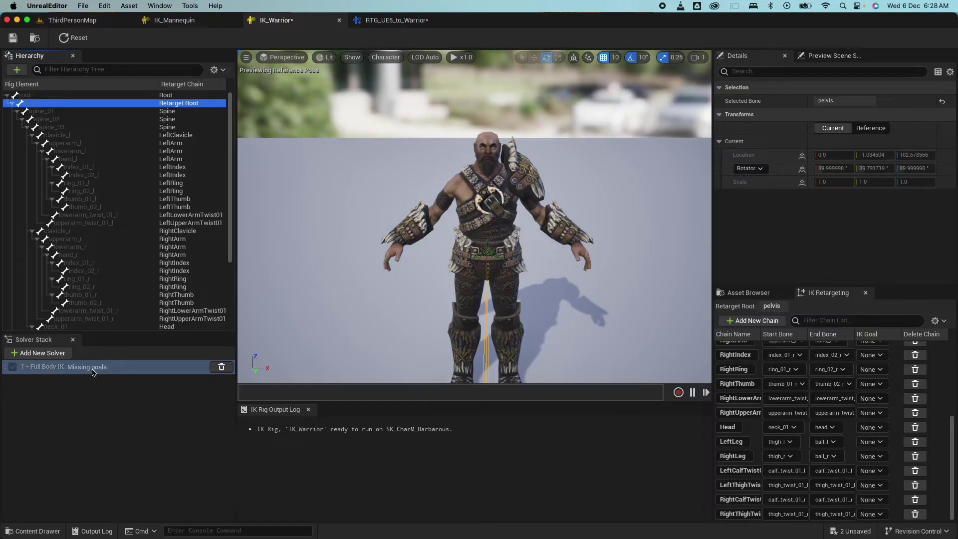
- Check which bones carry the hand and foot IK goals in IK_Mannequin
{"action": "left_click", "coordinate": [184, 20]}
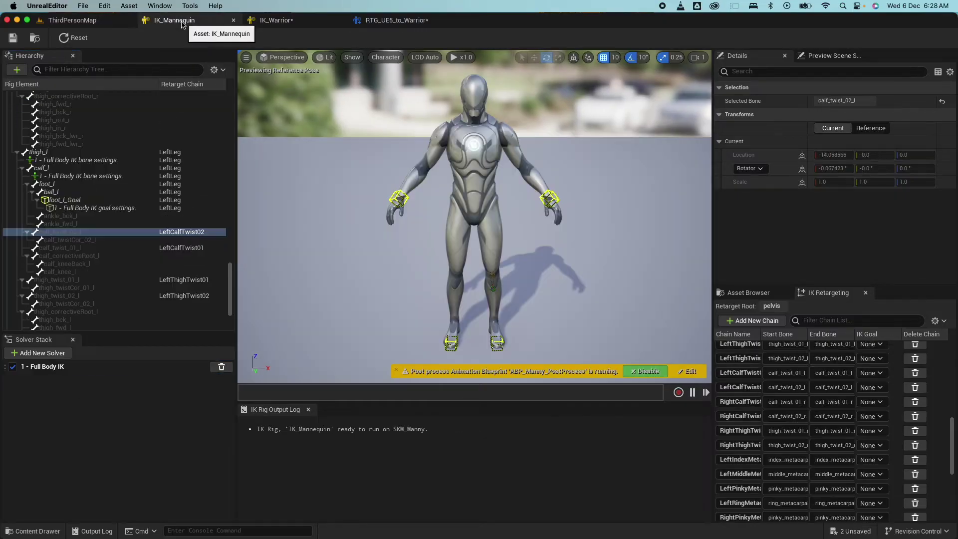
{"action": "left_click", "coordinate": [399, 196]}
{"action": "left_click", "coordinate": [551, 197]}
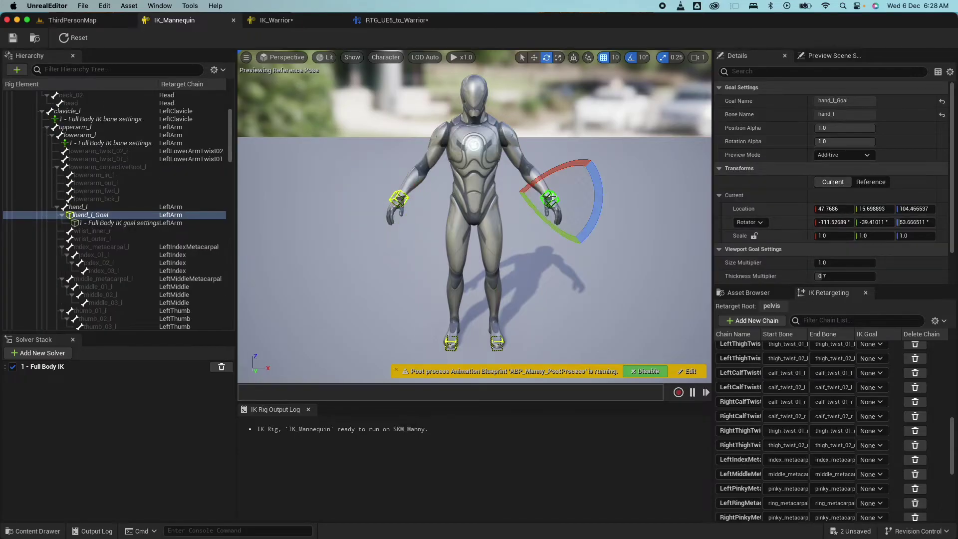
{"action": "left_click", "coordinate": [451, 342]}
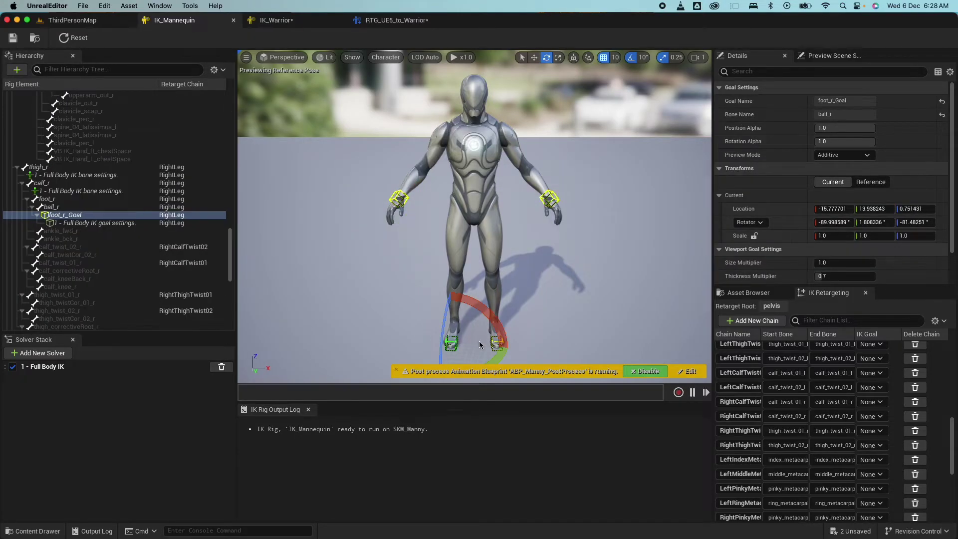
{"action": "left_click", "coordinate": [499, 344]}
- Create IK goals on the hand_l, hand_r, ball_l and ball_r bones of IK_Warrior
{"action": "left_click", "coordinate": [273, 20]}
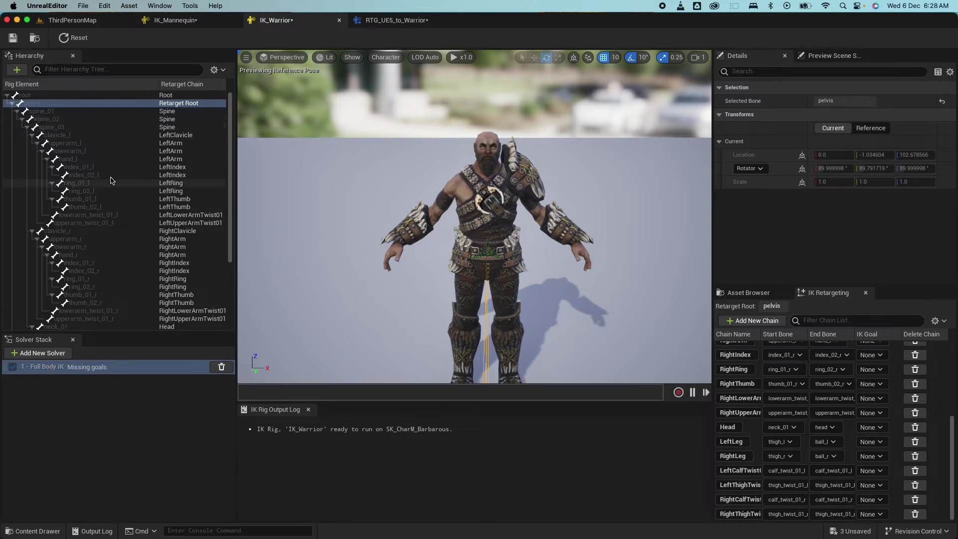
{"action": "left_click", "coordinate": [75, 160]}
{"action": "scroll", "coordinate": [120, 224], "scroll_direction": "down", "scroll_amount": 1}
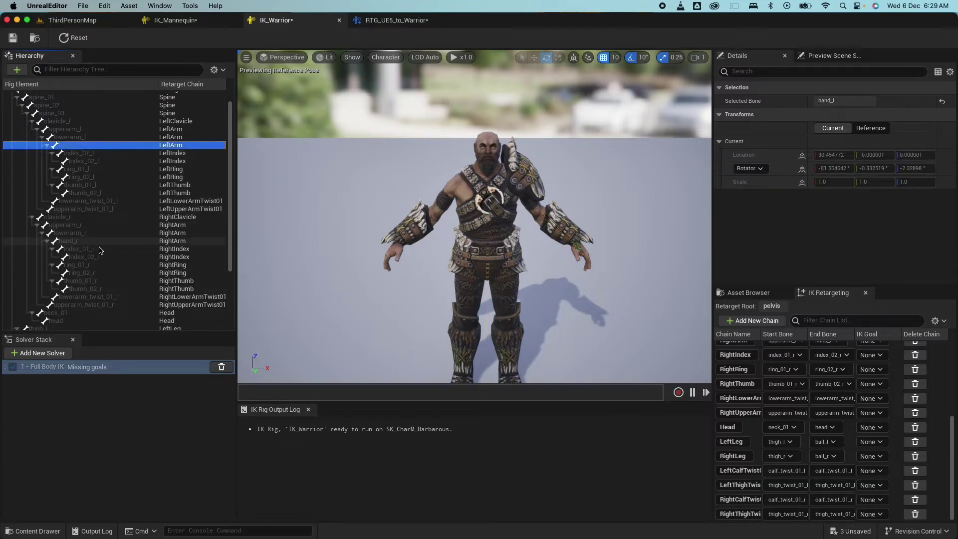
{"action": "left_click", "coordinate": [170, 243], "text": "super"}
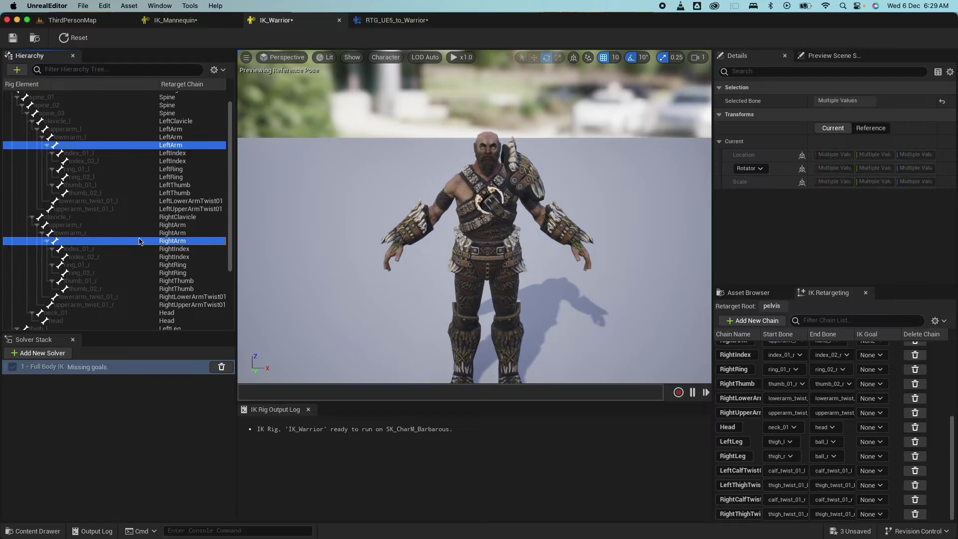
{"action": "scroll", "coordinate": [140, 241], "scroll_direction": "down", "scroll_amount": 5}
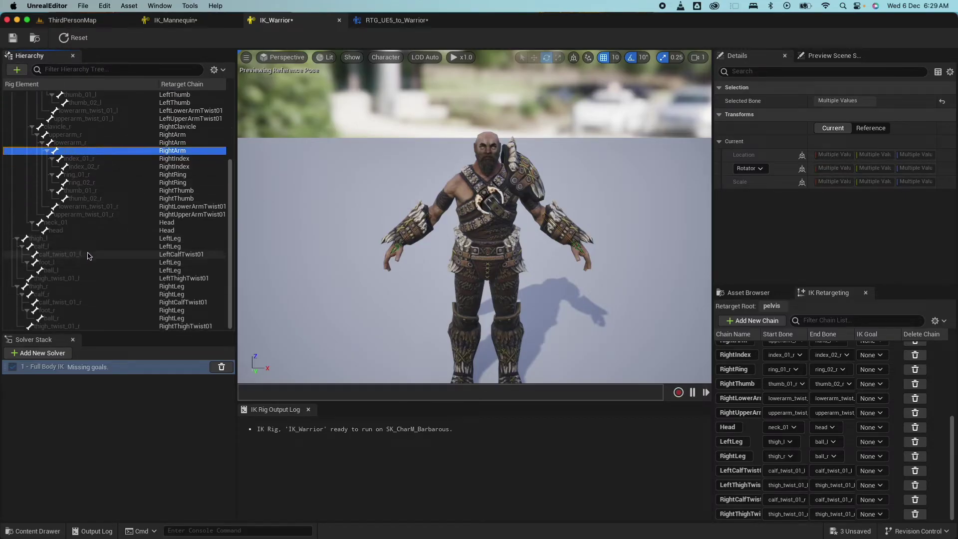
{"action": "left_click", "coordinate": [50, 271], "text": "super"}
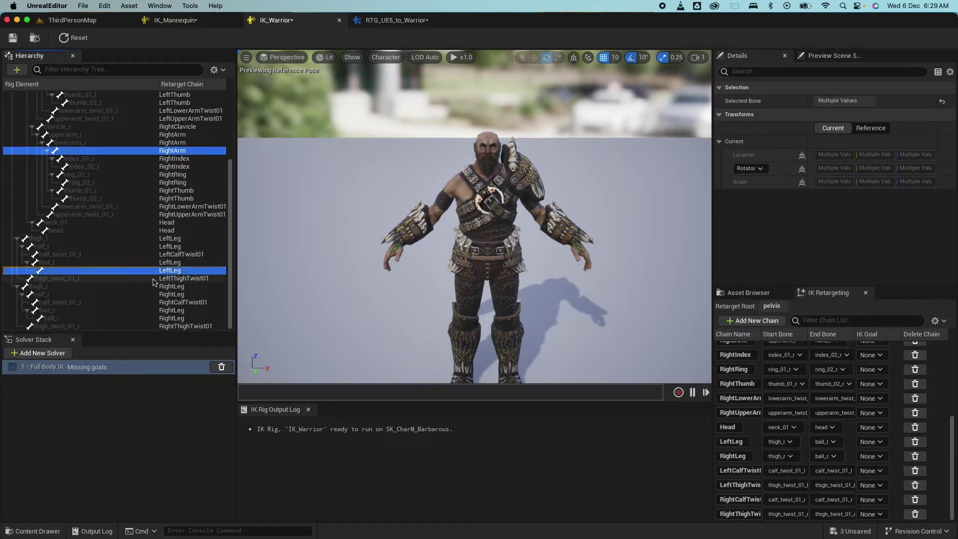
{"action": "left_click", "coordinate": [48, 320], "text": "super"}
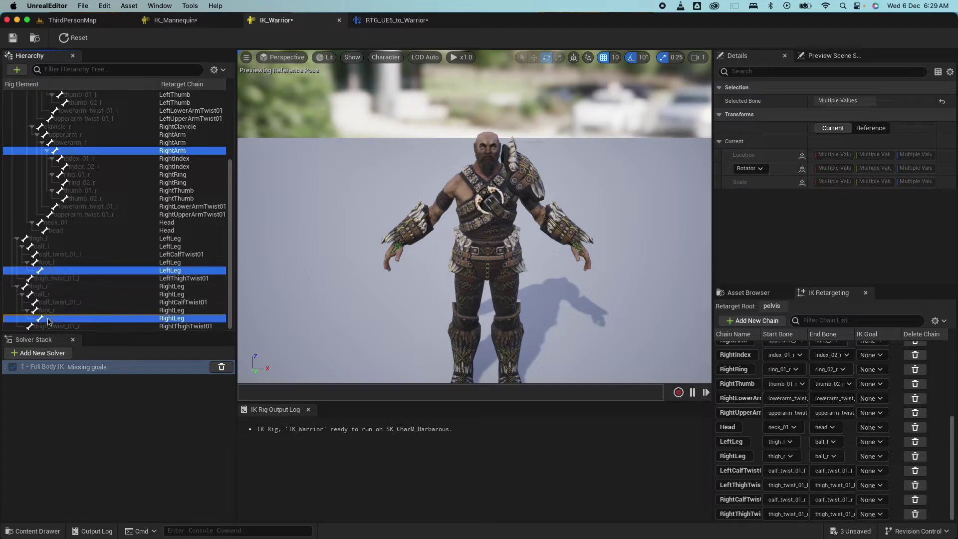
{"action": "right_click", "coordinate": [112, 152]}
{"action": "left_click", "coordinate": [156, 175]}
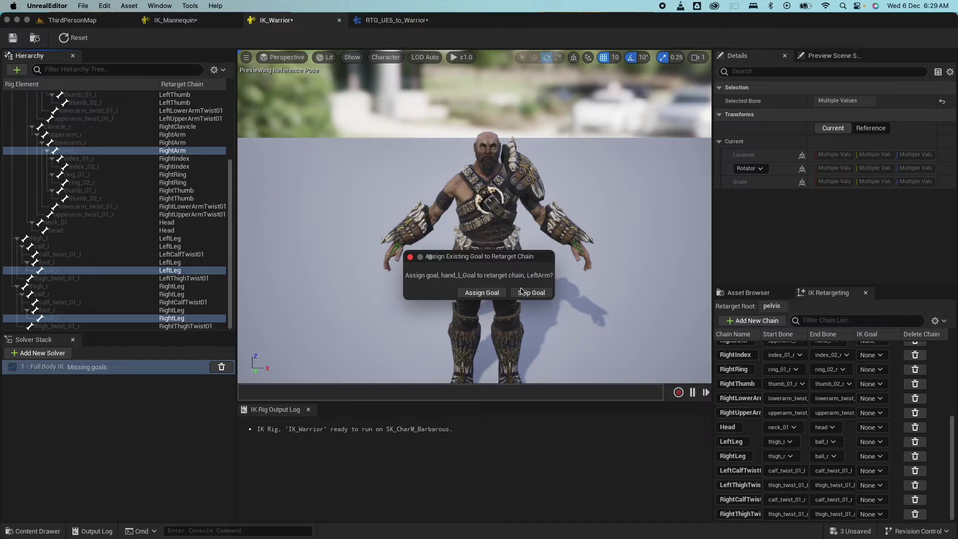
- Assign the new hand and ball goals to the LeftArm, RightArm, LeftLeg and RightLeg retarget chains, and save IK_Warrior
{"action": "left_click", "coordinate": [480, 294]}
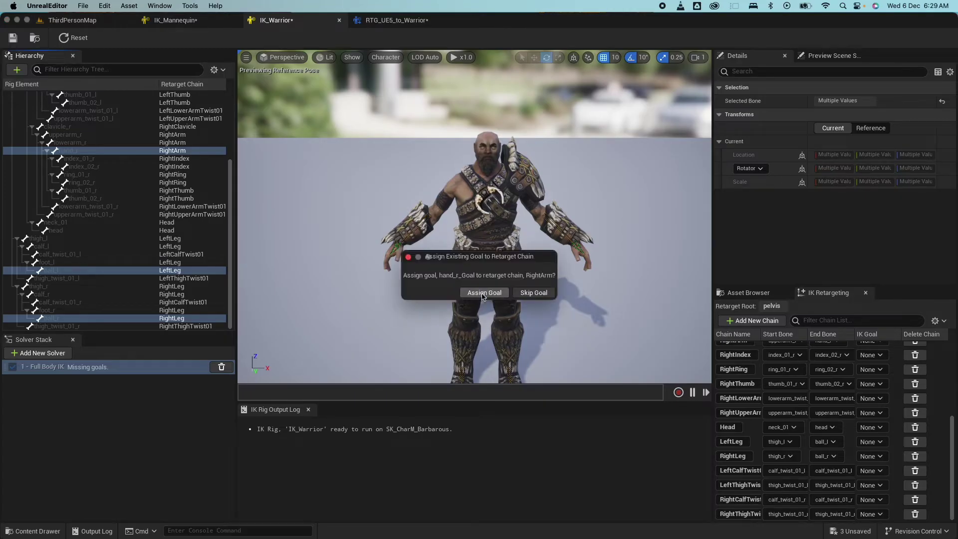
{"action": "left_click", "coordinate": [482, 295]}
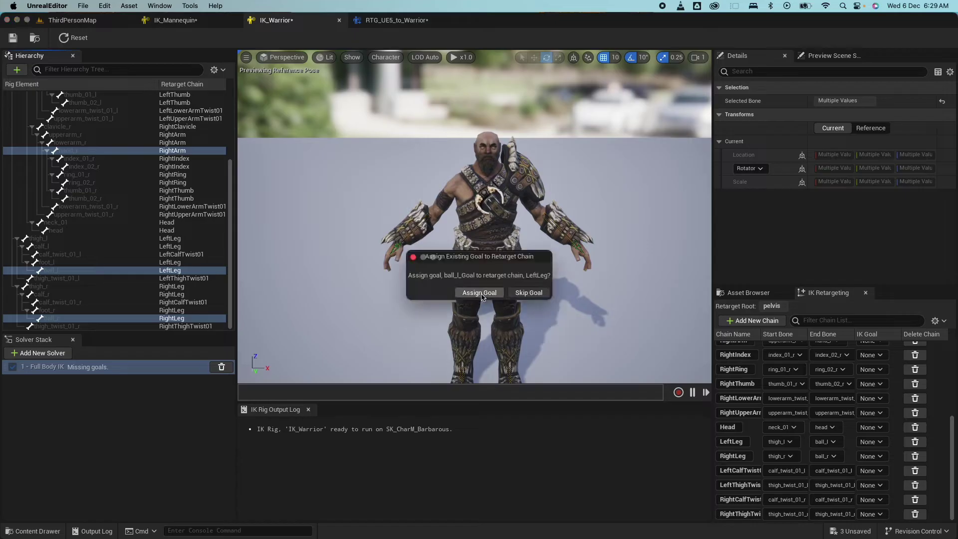
{"action": "left_click", "coordinate": [481, 295]}
{"action": "left_click", "coordinate": [485, 296]}
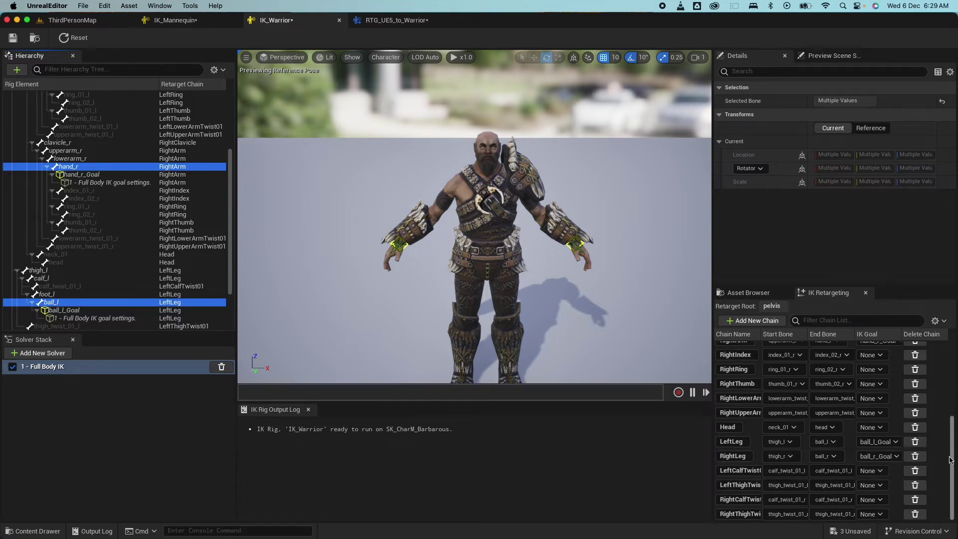
{"action": "left_click_drag", "start_coordinate": [952, 456], "coordinate": [952, 387]}
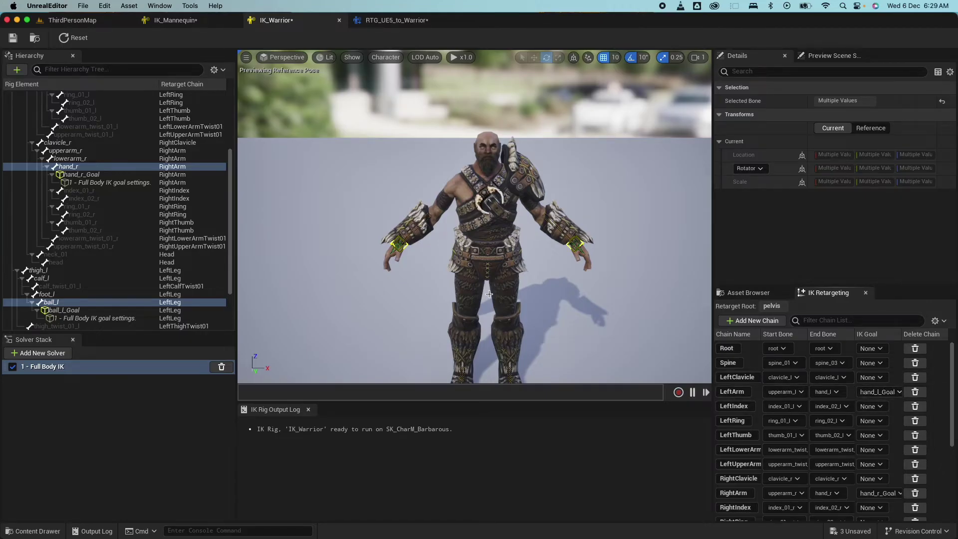
{"action": "key", "text": "super+s"}
- Test the Full Body IK solver by moving hand_l_Goal outward and upward from the warrior's body
{"action": "left_click", "coordinate": [578, 258]}
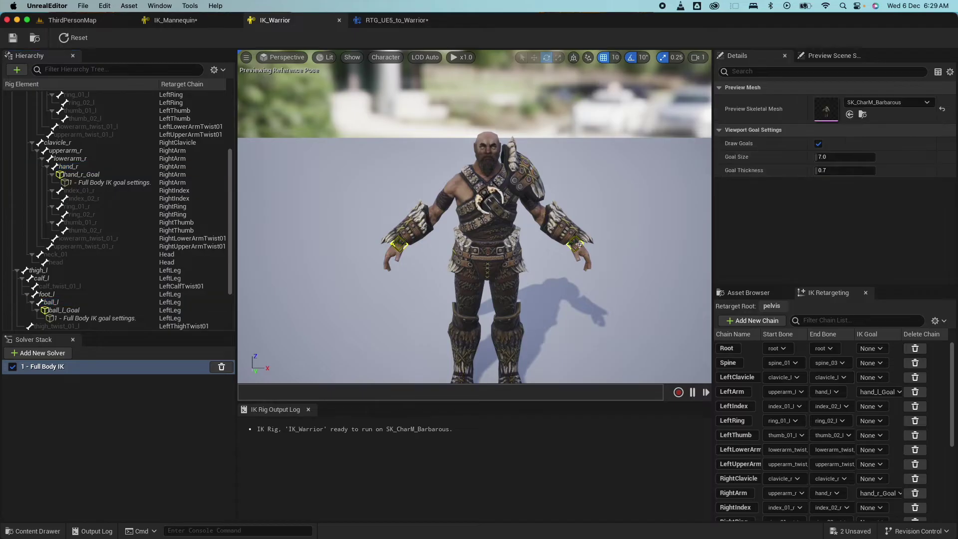
{"action": "left_click", "coordinate": [586, 242]}
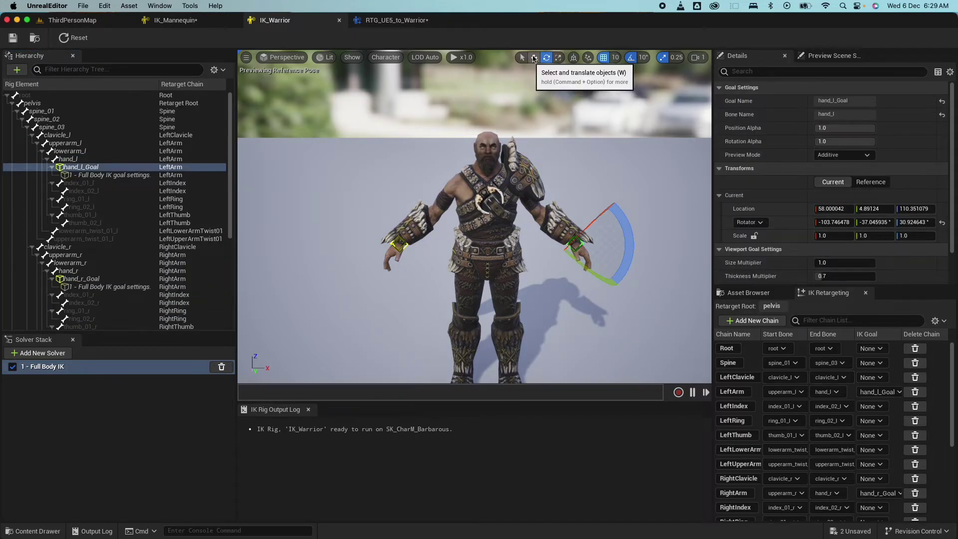
{"action": "left_click", "coordinate": [534, 57]}
{"action": "left_click_drag", "start_coordinate": [601, 216], "coordinate": [643, 173]}
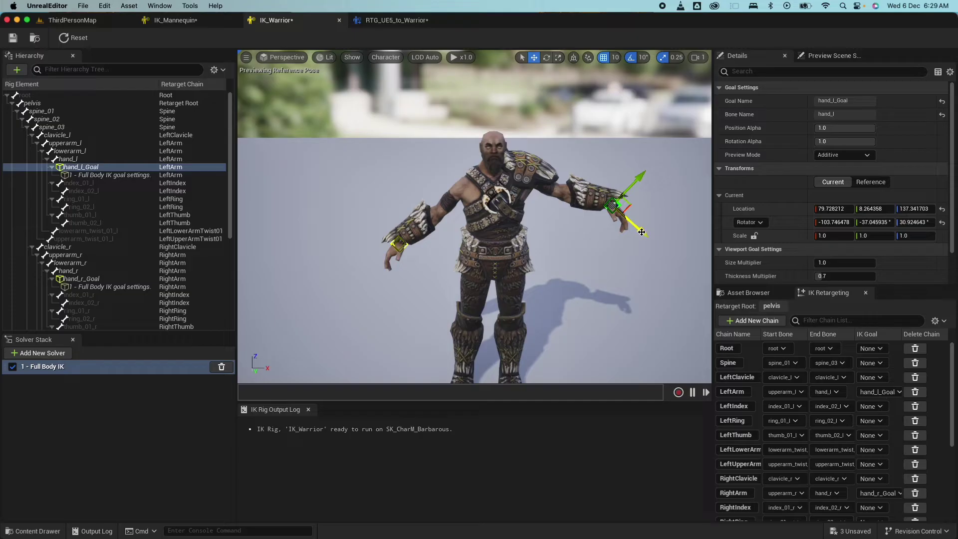
{"action": "left_click_drag", "start_coordinate": [642, 232], "coordinate": [601, 197]}
{"action": "left_click_drag", "start_coordinate": [582, 302], "coordinate": [563, 349]}
{"action": "left_click_drag", "start_coordinate": [640, 251], "coordinate": [623, 294]}
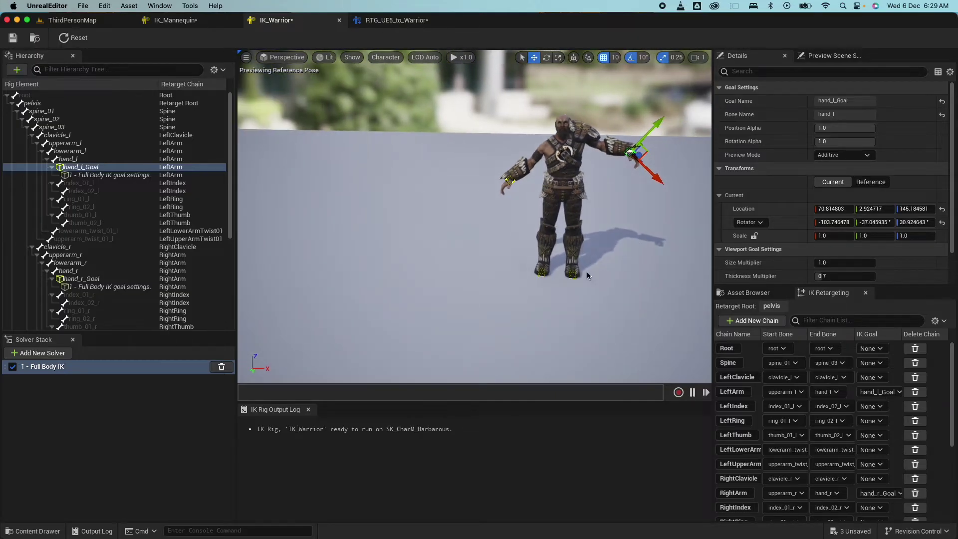
- Test ball_l_Goal by shifting the left foot sideways, and reset the rig and goals to the initial pose
{"action": "left_click", "coordinate": [571, 274]}
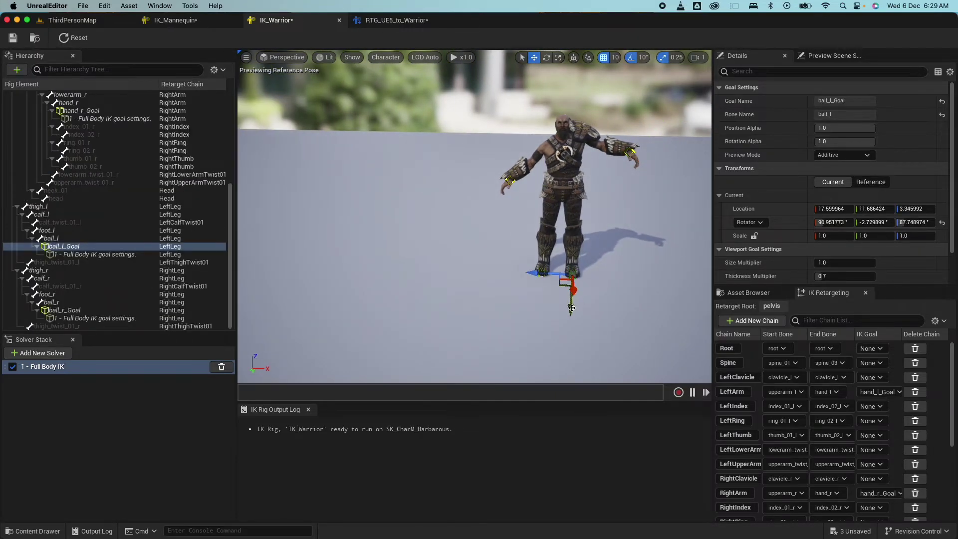
{"action": "mouse_move", "coordinate": [534, 272]}
{"action": "left_mouse_down"}
{"action": "mouse_move", "coordinate": [575, 273]}
{"action": "mouse_move", "coordinate": [541, 274]}
{"action": "left_mouse_up"}
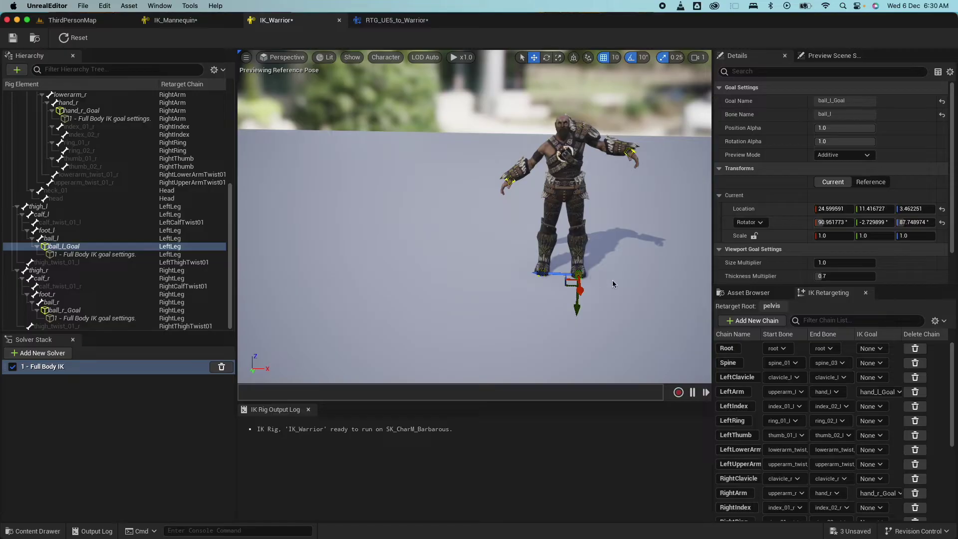
{"action": "left_click_drag", "start_coordinate": [612, 284], "coordinate": [653, 262]}
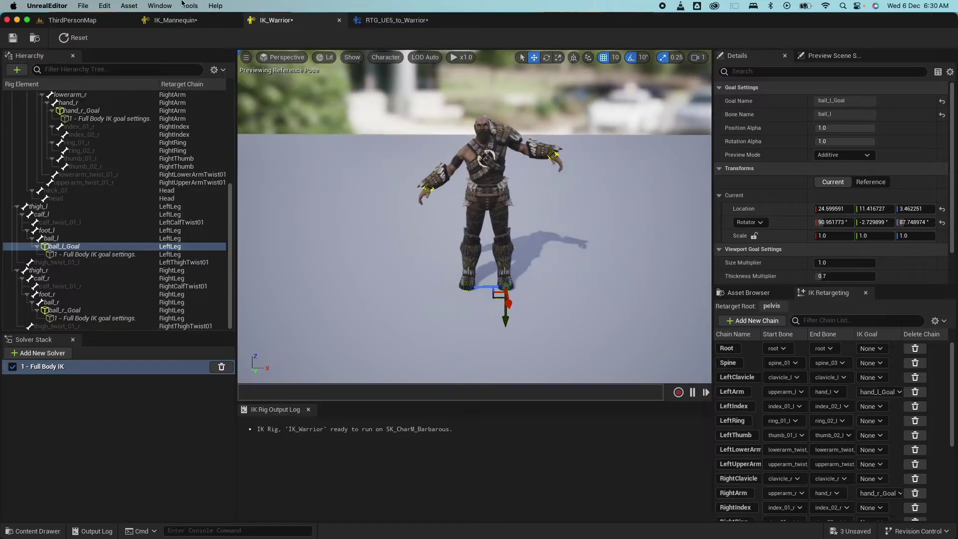
{"action": "left_click", "coordinate": [76, 38]}
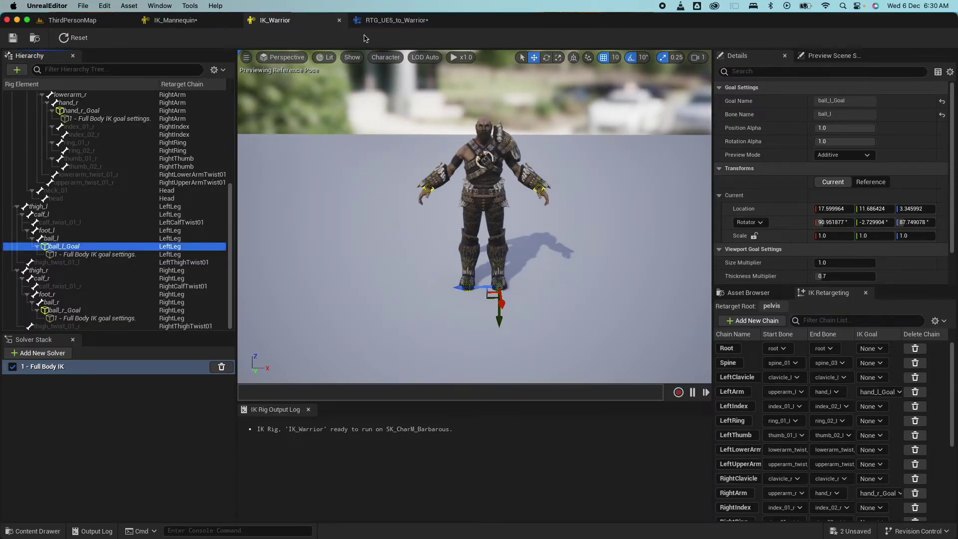
- Play MM_Land in RTG_UE5_to_Warrior to check the warrior's feet, and save the retargeter
{"action": "left_click", "coordinate": [396, 20]}
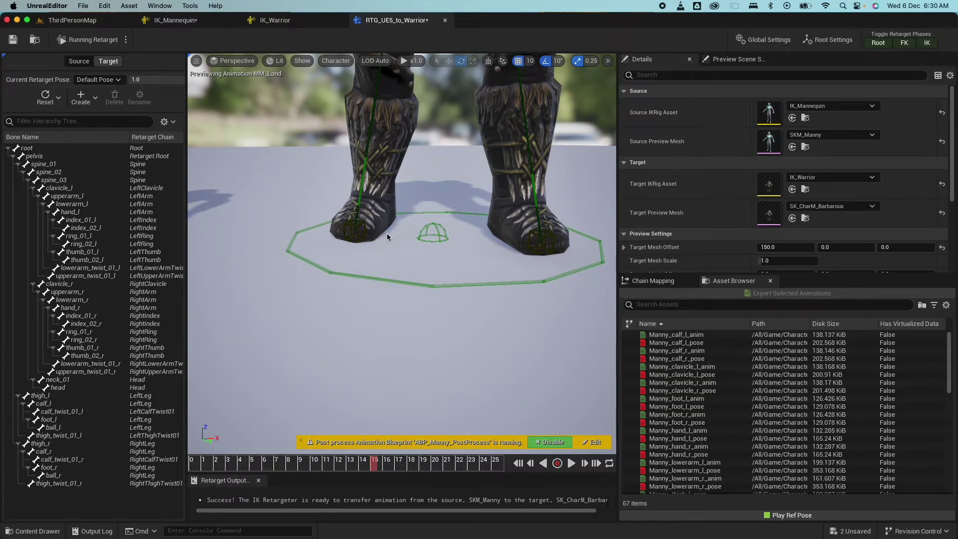
{"action": "left_click", "coordinate": [572, 464]}
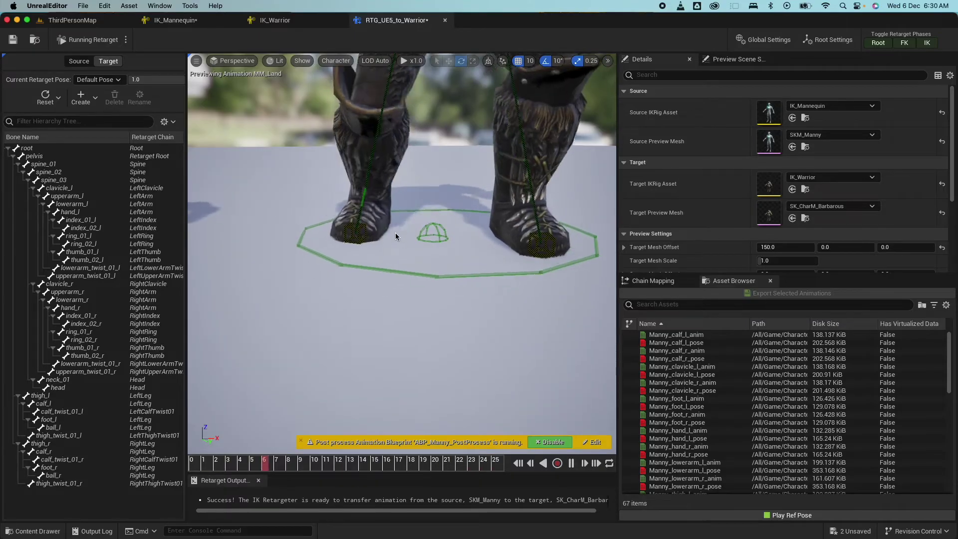
{"action": "left_click_drag", "start_coordinate": [396, 238], "coordinate": [379, 394]}
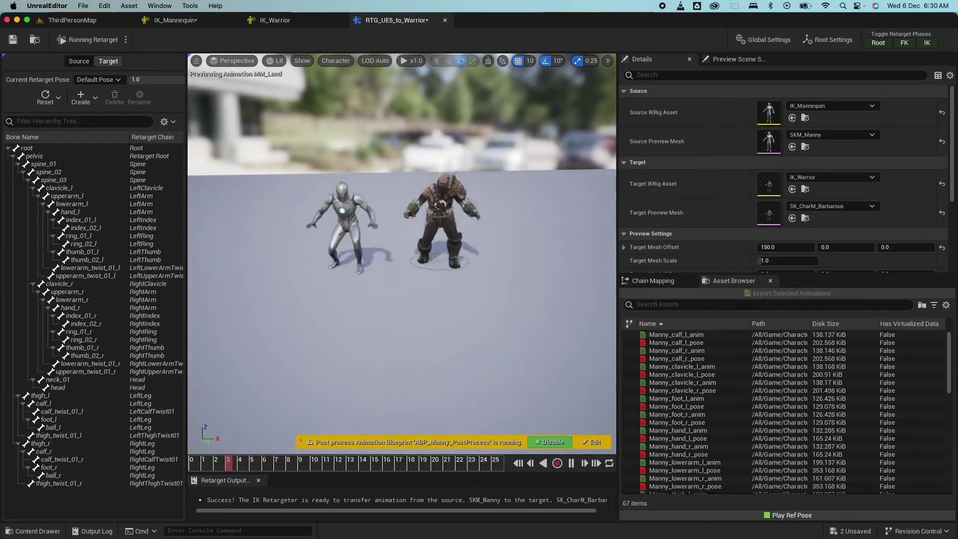
{"action": "key", "text": "super+s"}
- Preview the MM_Walk_Fwd animation and scrub through it to examine the warrior's hands and arms close to the body
{"action": "mouse_move", "coordinate": [700, 428]}
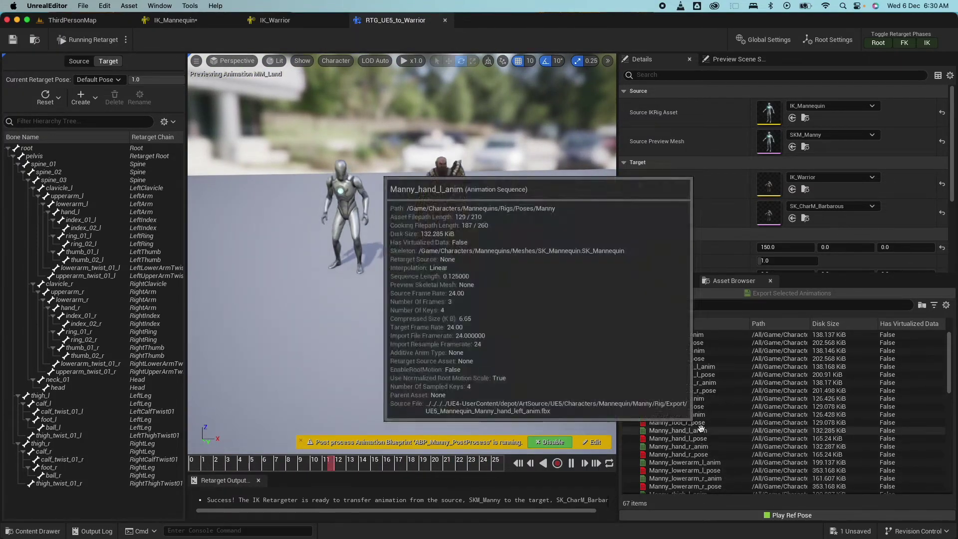
{"action": "scroll", "coordinate": [720, 407], "scroll_direction": "down", "scroll_amount": 5}
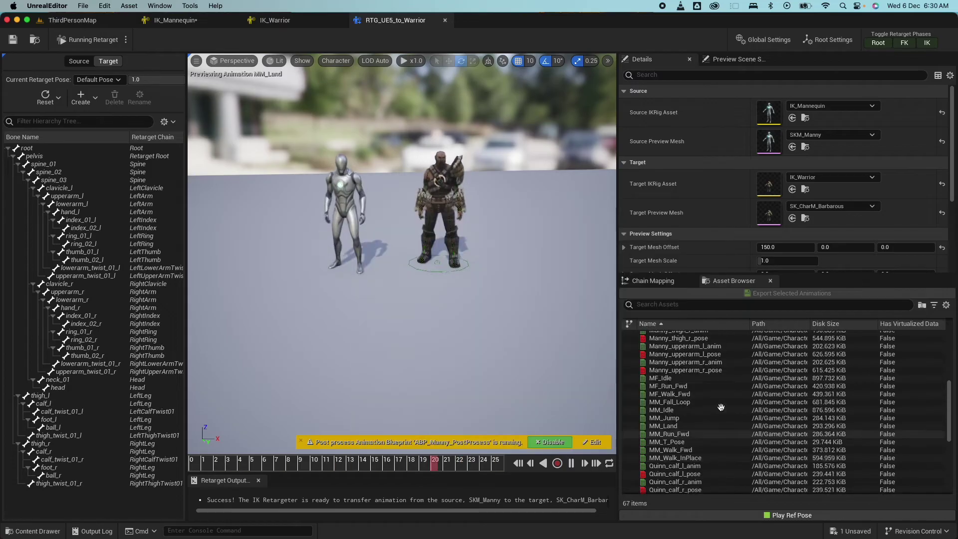
{"action": "left_click", "coordinate": [683, 450]}
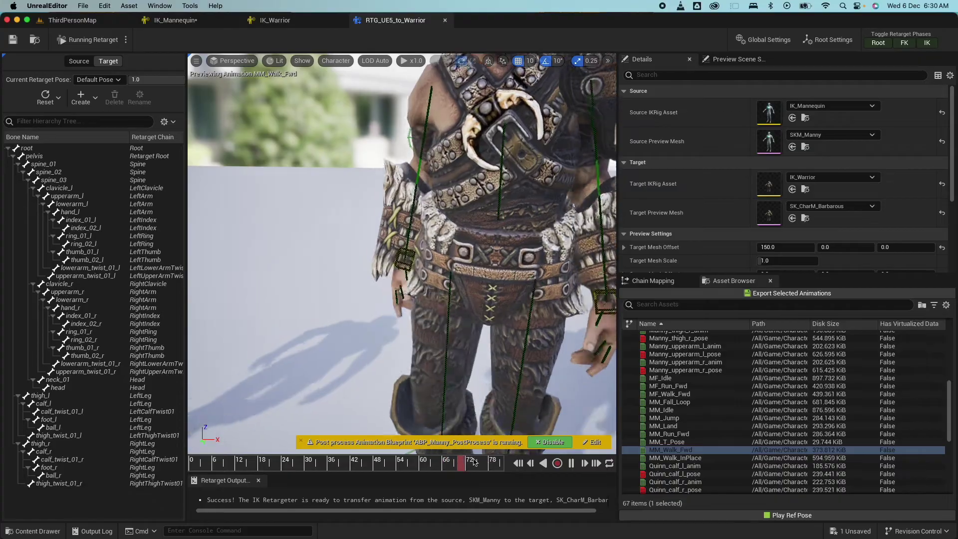
{"action": "left_click_drag", "start_coordinate": [473, 462], "coordinate": [385, 468]}
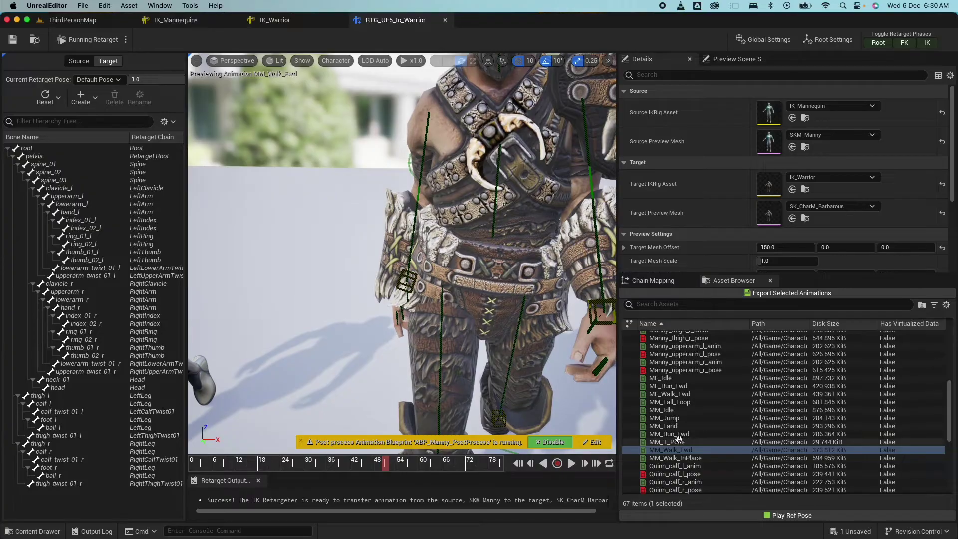
- Return the preview to the reference pose and set the Target Mesh Offset's X value to 0.0
{"action": "left_click", "coordinate": [791, 517]}
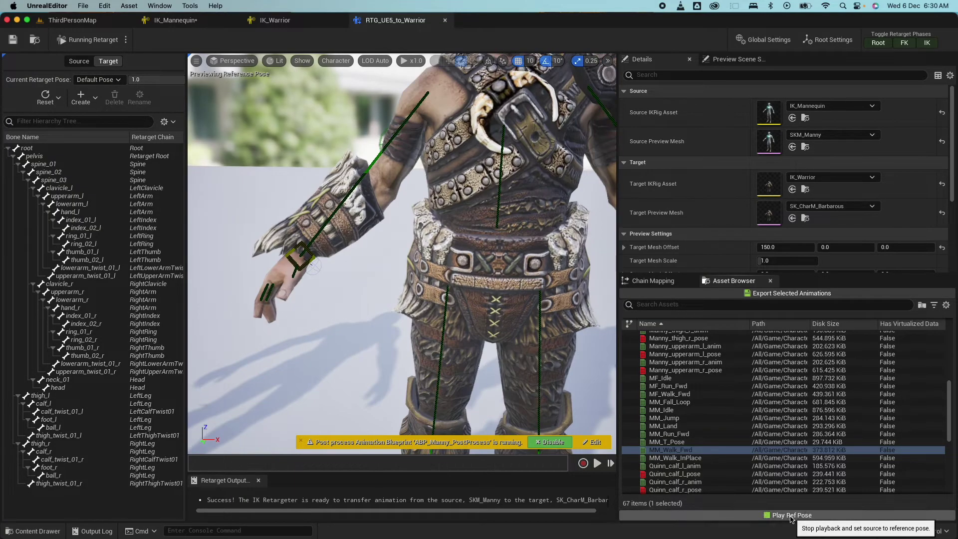
{"action": "scroll", "coordinate": [312, 265], "scroll_direction": "down", "scroll_amount": 6}
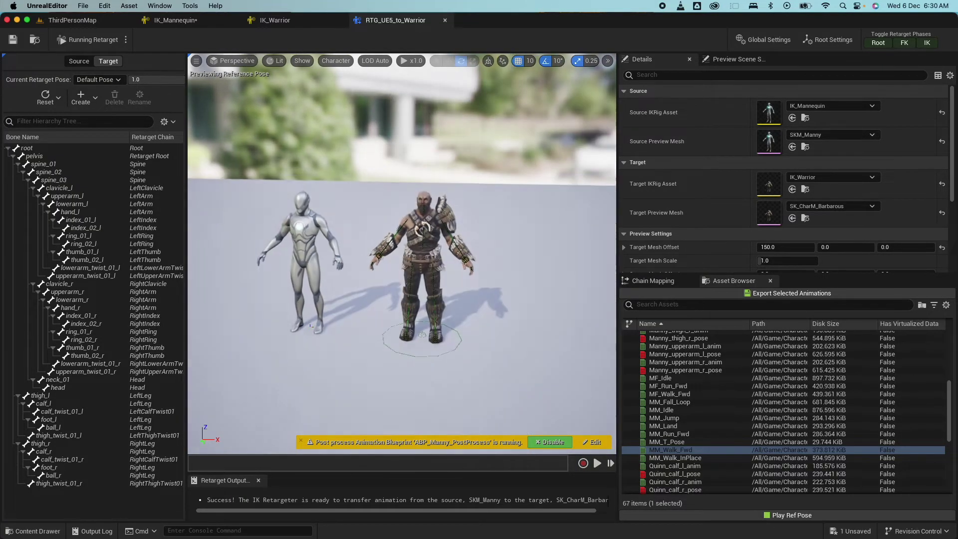
{"action": "left_click", "coordinate": [791, 250]}
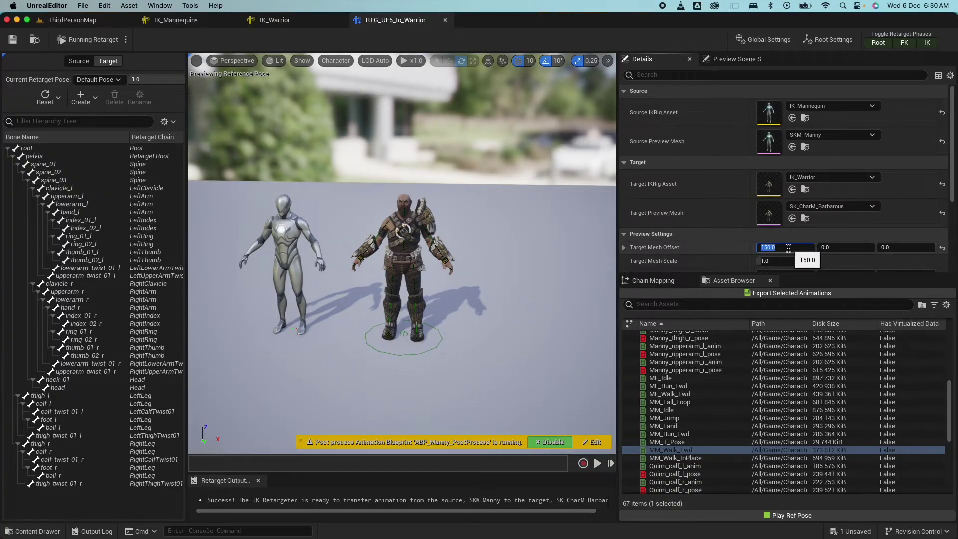
{"action": "key", "text": "Return"}
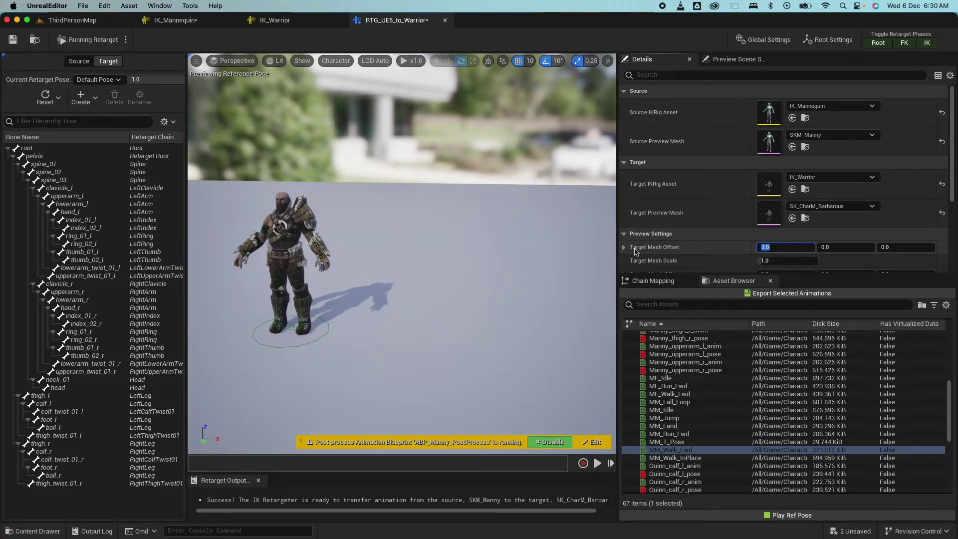
{"action": "scroll", "coordinate": [788, 239], "scroll_direction": "down", "scroll_amount": 1}
- Compare the overlapping arms of both characters and switch the retargeter to Edit Retarget Pose mode for the target
{"action": "left_click_drag", "start_coordinate": [402, 259], "coordinate": [389, 195]}
{"action": "scroll", "coordinate": [403, 343], "scroll_direction": "up", "scroll_amount": 6}
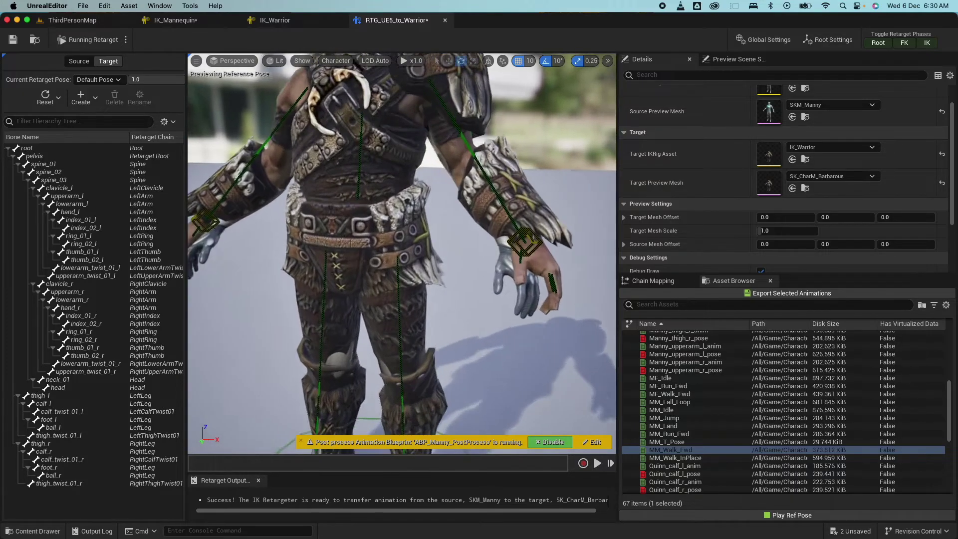
{"action": "left_click_drag", "start_coordinate": [402, 253], "coordinate": [334, 264]}
{"action": "left_click_drag", "start_coordinate": [339, 321], "coordinate": [317, 309]}
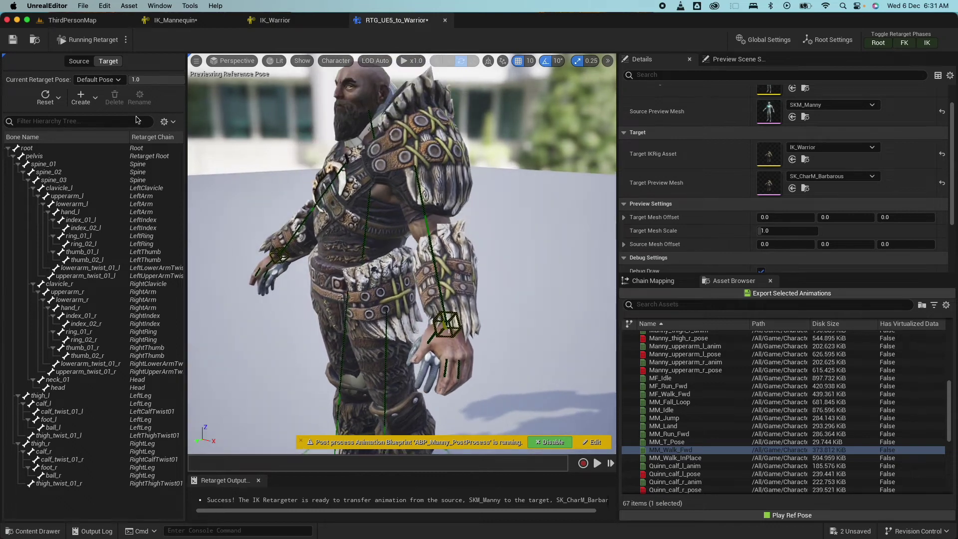
{"action": "left_click", "coordinate": [125, 40]}
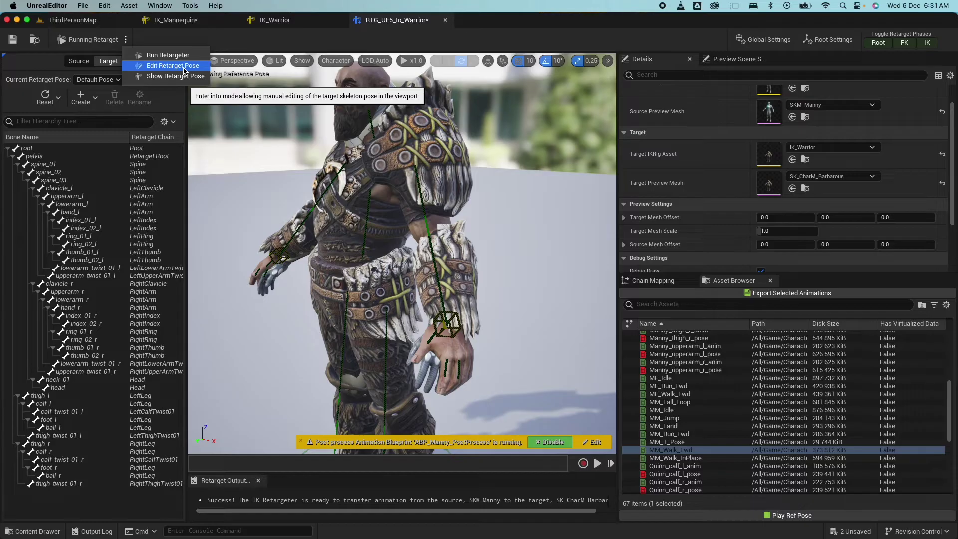
{"action": "left_click", "coordinate": [184, 71]}
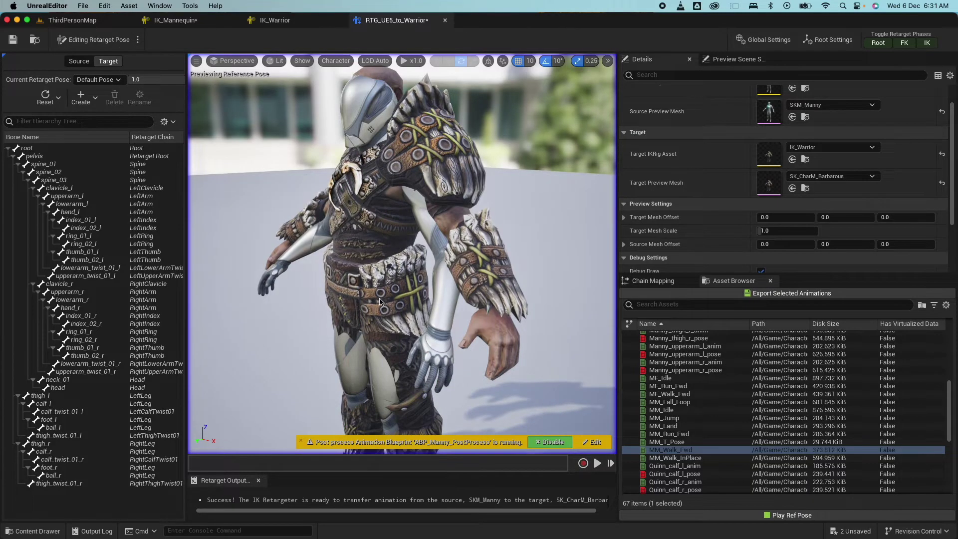
{"action": "left_click_drag", "start_coordinate": [379, 302], "coordinate": [419, 302], "text": "alt"}
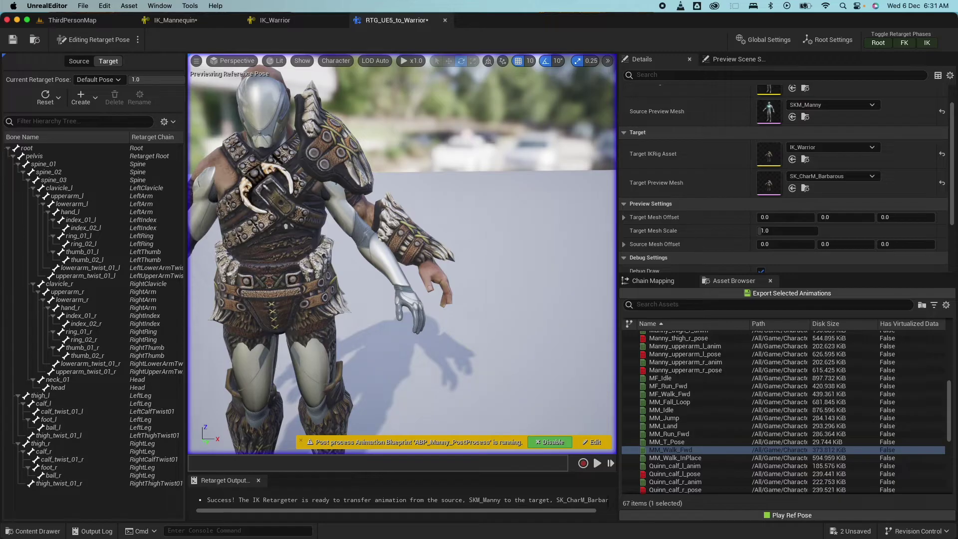
- Rotate upperarm_l to -10° on Y and bend lowerarm_l inward and forward so the warrior's left arm matches the mannequin's
{"action": "left_click", "coordinate": [69, 196]}
{"action": "left_click_drag", "start_coordinate": [357, 129], "coordinate": [365, 205]}
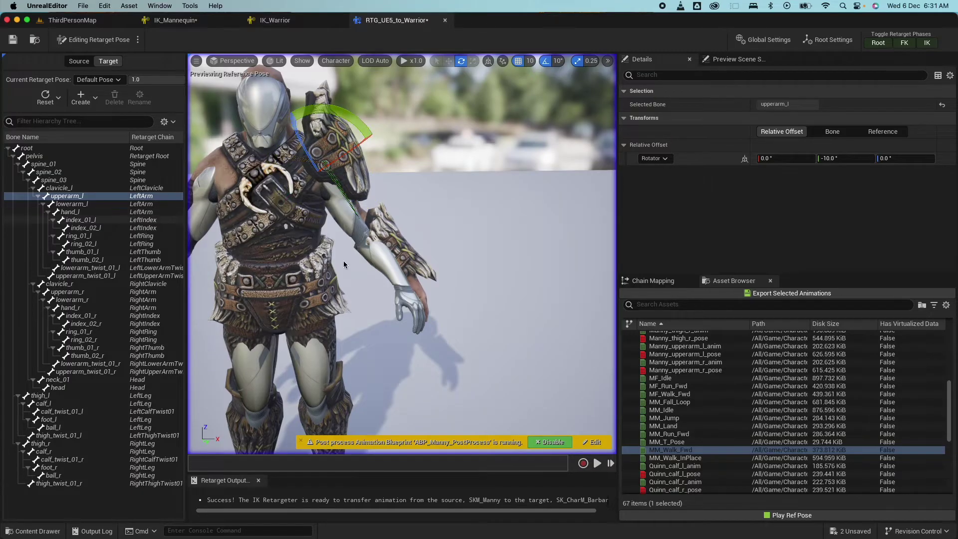
{"action": "mouse_move", "coordinate": [450, 308]}
{"action": "right_mouse_down"}
{"action": "mouse_move", "coordinate": [574, 308]}
{"action": "mouse_move", "coordinate": [439, 308]}
{"action": "mouse_move", "coordinate": [451, 309]}
{"action": "right_mouse_up"}
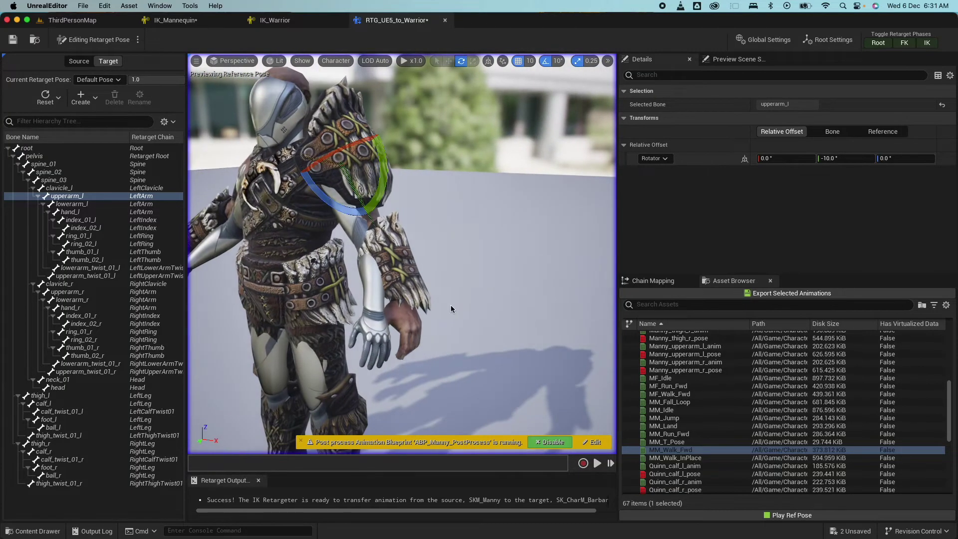
{"action": "left_click", "coordinate": [72, 205]}
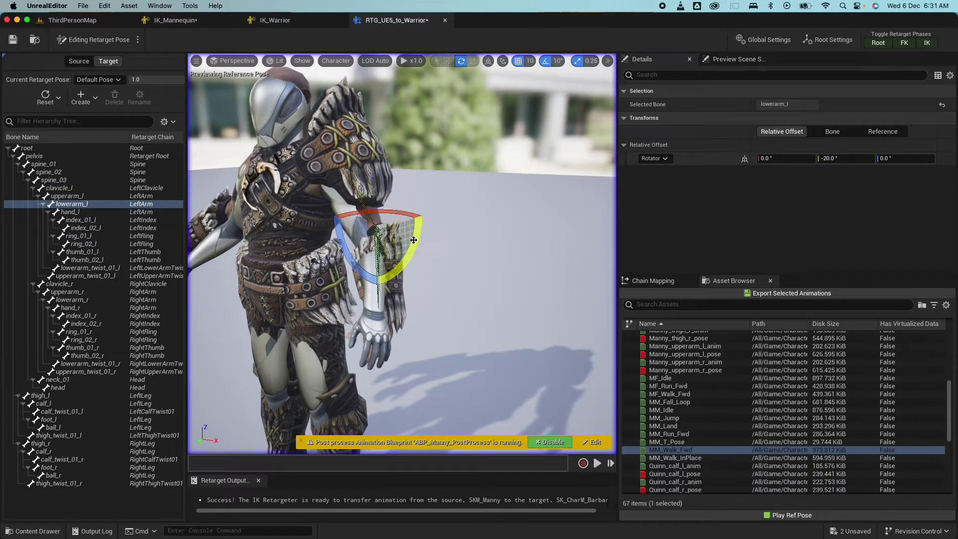
{"action": "mouse_move", "coordinate": [469, 281]}
{"action": "right_mouse_down"}
{"action": "mouse_move", "coordinate": [529, 281]}
{"action": "mouse_move", "coordinate": [471, 281]}
{"action": "right_mouse_up"}
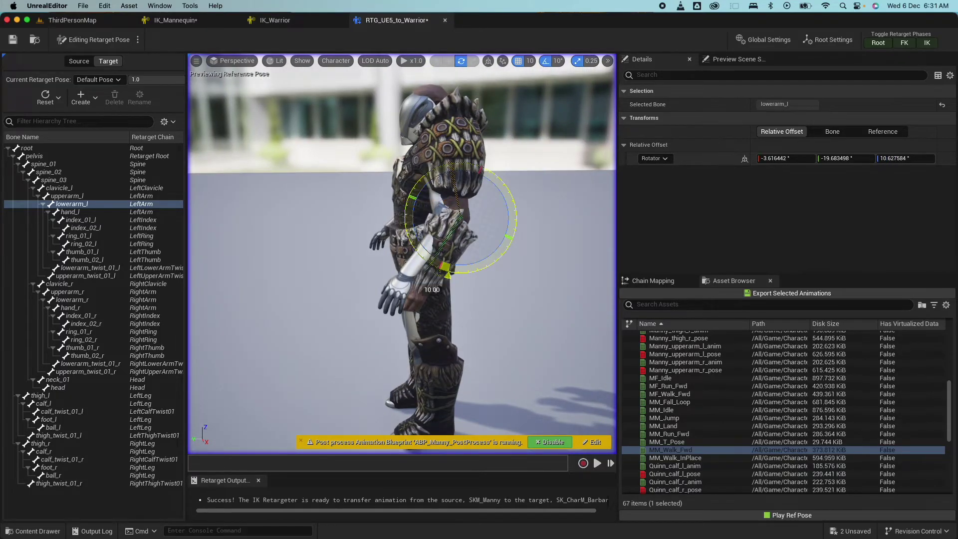
{"action": "right_click_drag", "start_coordinate": [346, 267], "coordinate": [351, 267]}
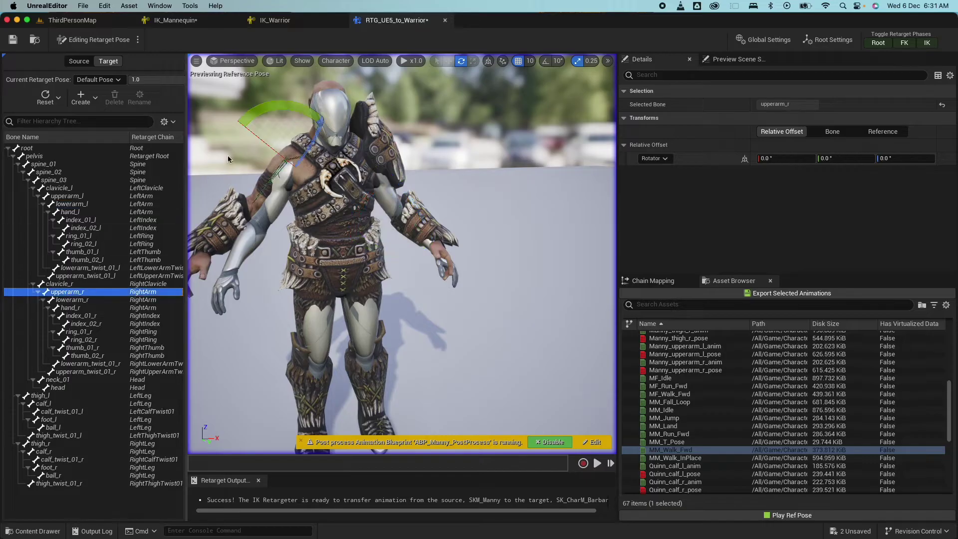
- Rotate upperarm_r to about -15° on Y, bend lowerarm_r to match the mannequin's right arm, and save the retargeter
{"action": "left_click_drag", "start_coordinate": [295, 107], "coordinate": [277, 104]}
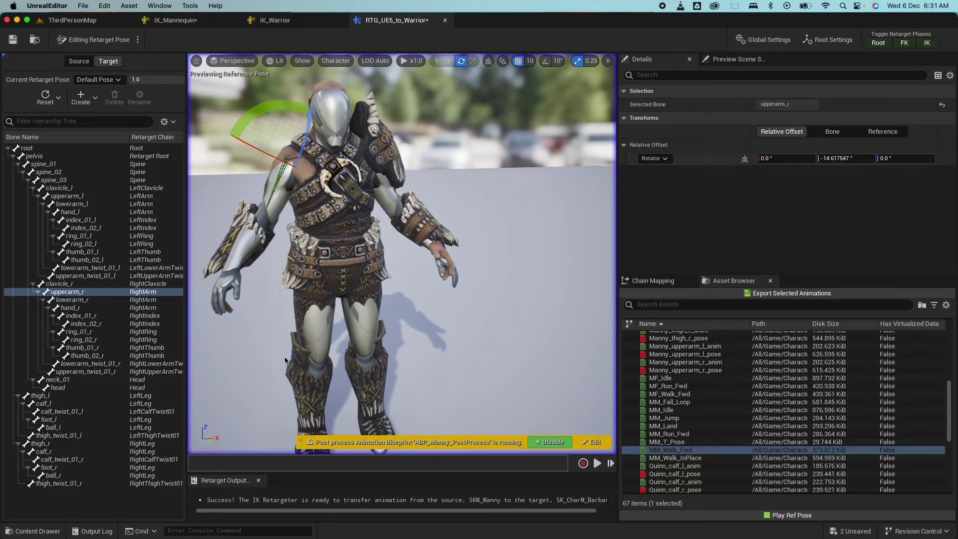
{"action": "left_click_drag", "start_coordinate": [284, 250], "coordinate": [374, 250], "text": "alt"}
{"action": "left_click", "coordinate": [312, 209]}
{"action": "left_click_drag", "start_coordinate": [319, 147], "coordinate": [324, 150]}
{"action": "left_click_drag", "start_coordinate": [379, 250], "coordinate": [369, 210]}
{"action": "left_click_drag", "start_coordinate": [343, 234], "coordinate": [369, 245]}
{"action": "left_click_drag", "start_coordinate": [455, 335], "coordinate": [448, 292], "text": "alt"}
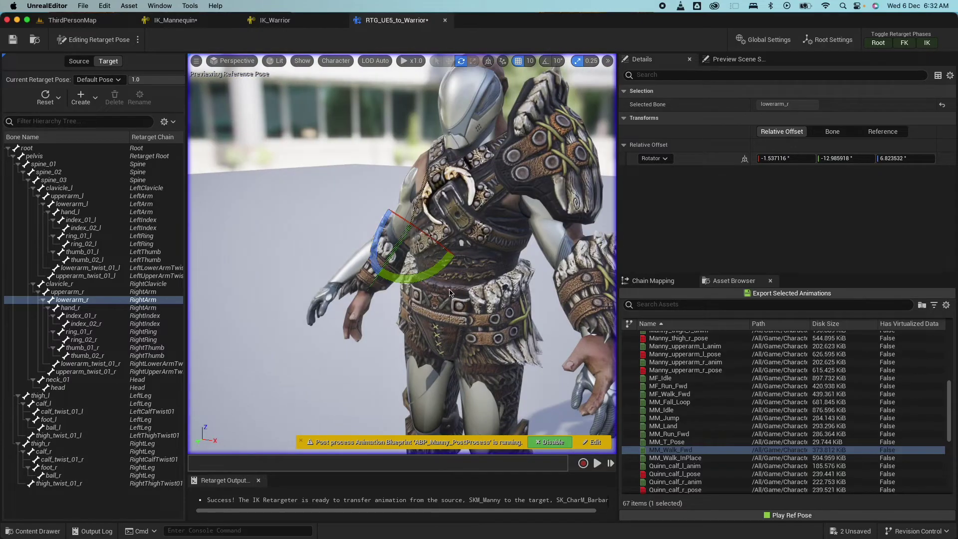
{"action": "left_click_drag", "start_coordinate": [438, 183], "coordinate": [437, 183]}
{"action": "left_click_drag", "start_coordinate": [255, 261], "coordinate": [349, 262], "text": "alt"}
{"action": "left_click_drag", "start_coordinate": [277, 255], "coordinate": [340, 326]}
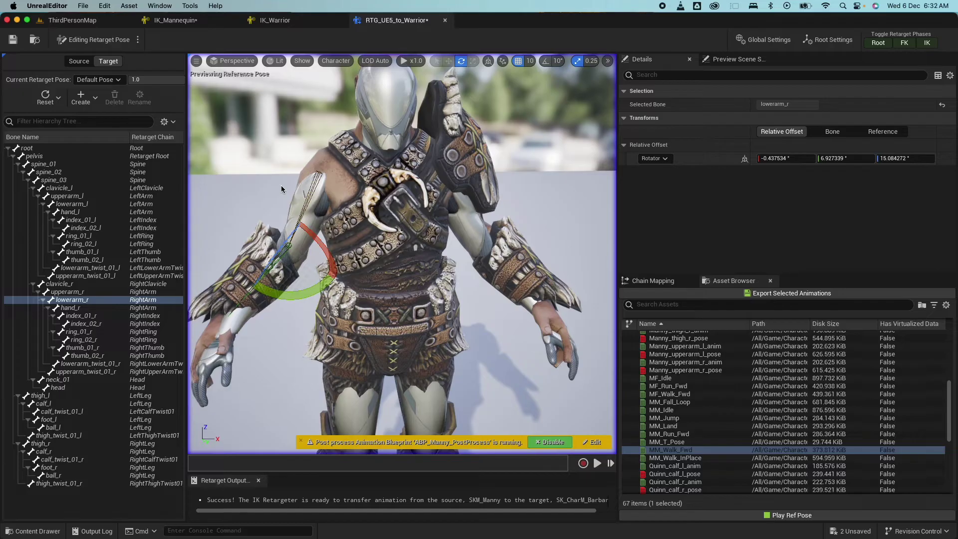
- Preview the MM_Walk_Fwd animation and set the Target Mesh Offset's X value to 150 to separate the two characters
{"action": "left_click", "coordinate": [671, 449]}
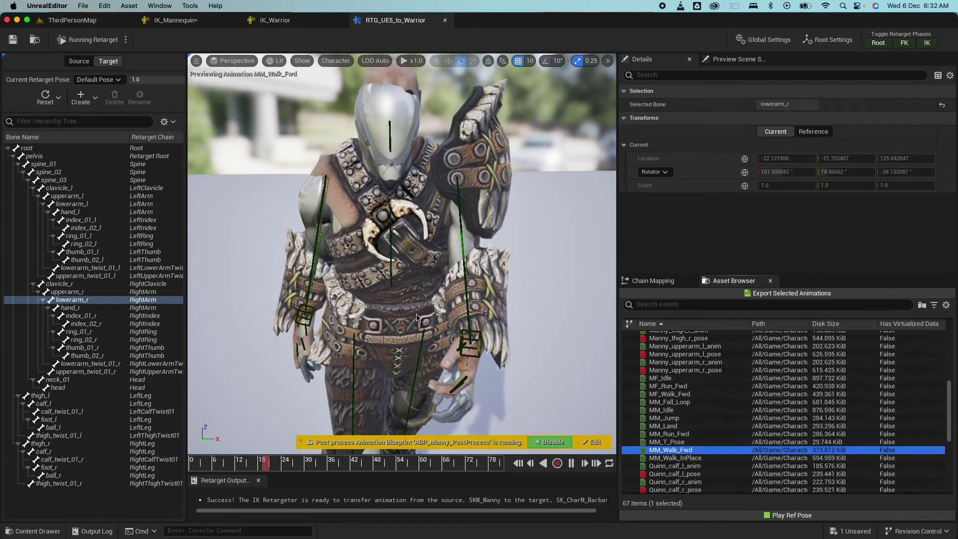
{"action": "left_click", "coordinate": [762, 40]}
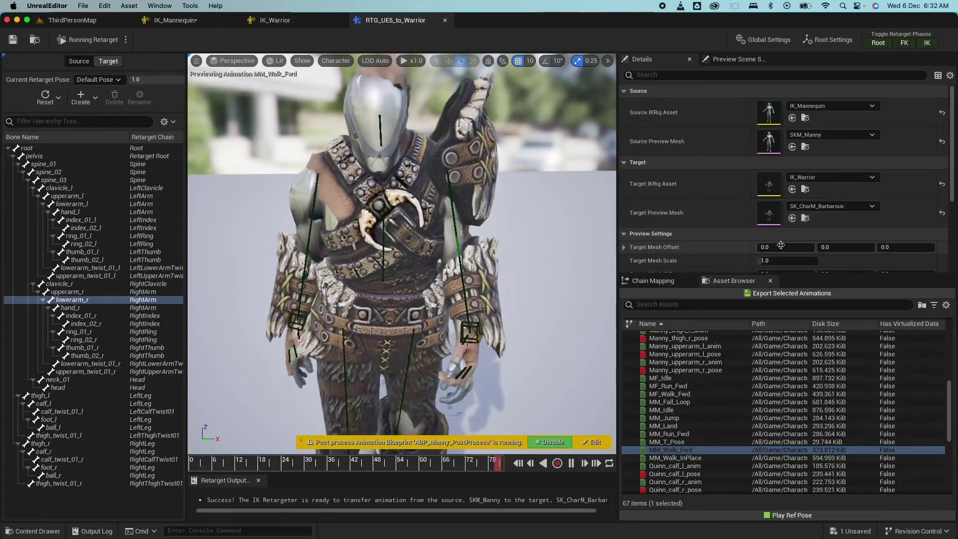
{"action": "left_click", "coordinate": [781, 248]}
{"action": "type", "text": "150"}
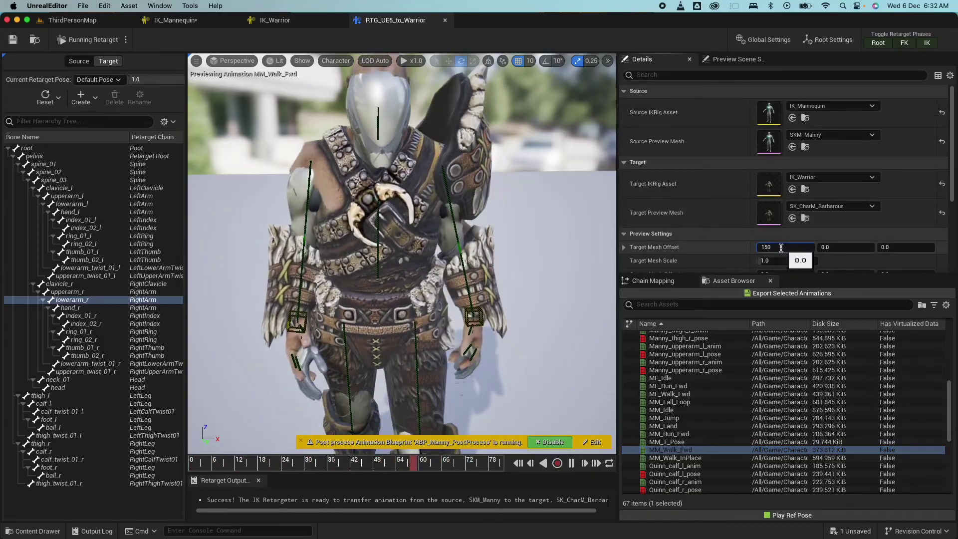
{"action": "key", "text": "Return"}
{"action": "right_click_drag", "start_coordinate": [402, 253], "coordinate": [339, 253]}
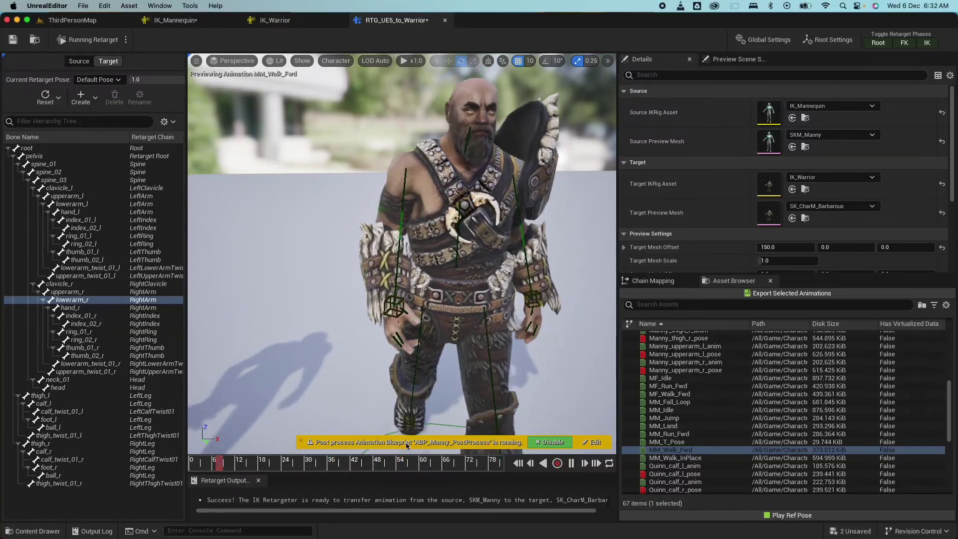
- With the walk paused, test the RightArm chain's FK off and on again, and set its IK Static Offset X to -4.0
{"action": "left_click", "coordinate": [571, 464]}
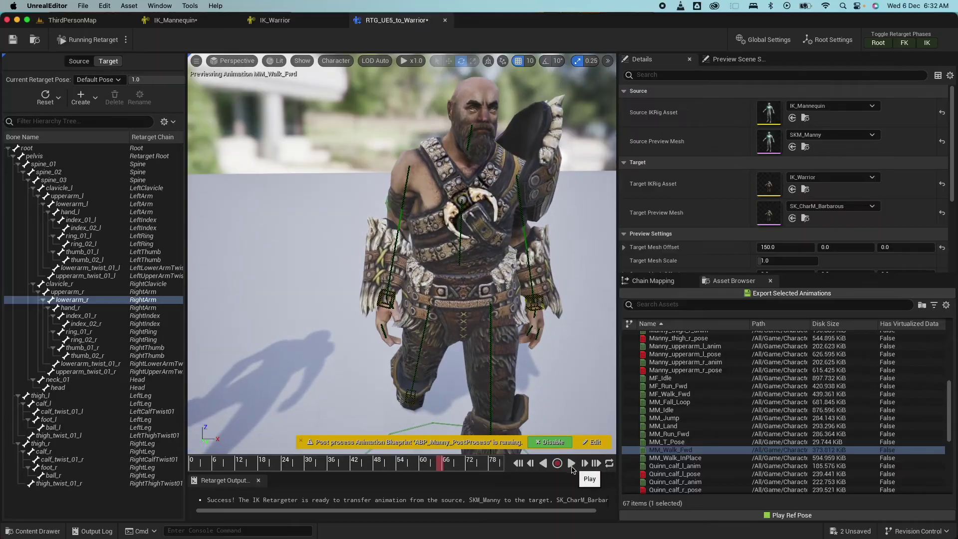
{"action": "left_click", "coordinate": [668, 283]}
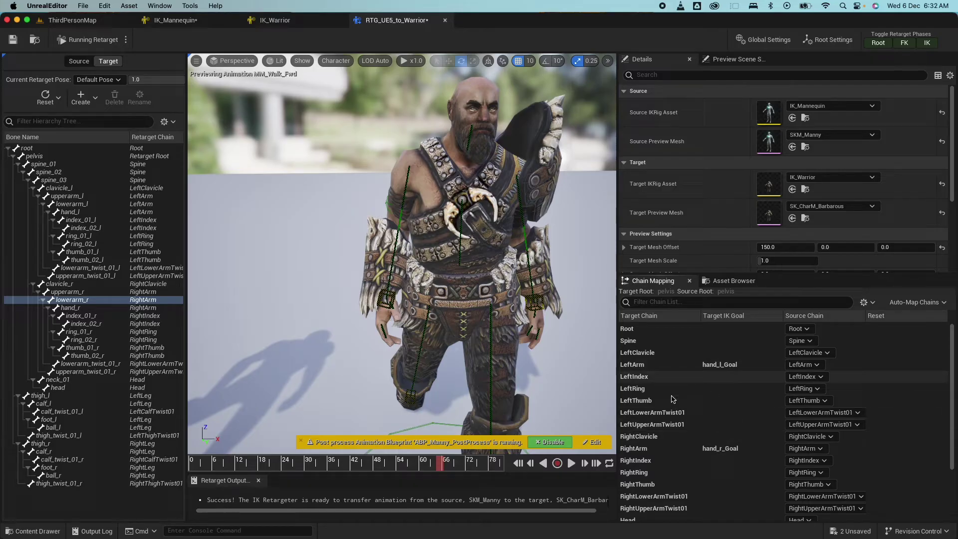
{"action": "scroll", "coordinate": [658, 459], "scroll_direction": "down", "scroll_amount": 3}
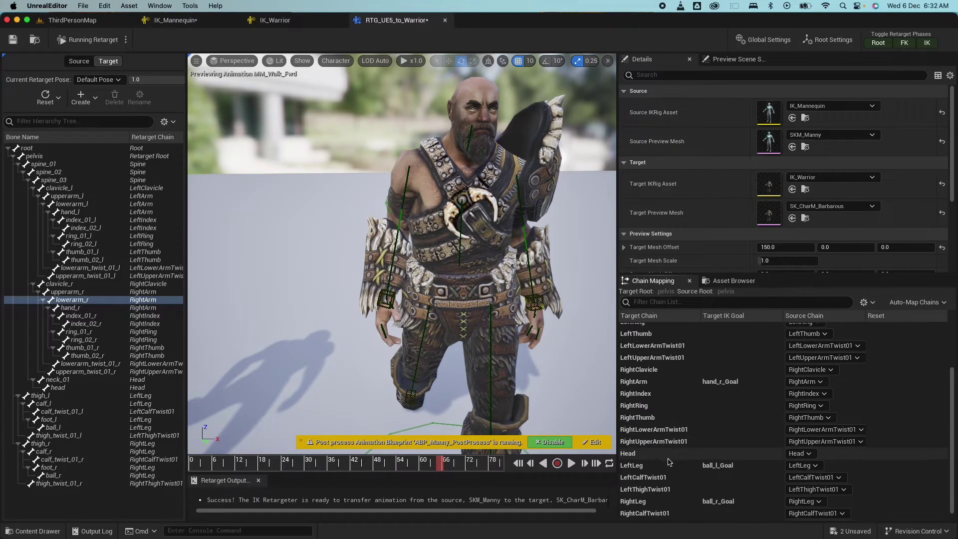
{"action": "left_click", "coordinate": [652, 382]}
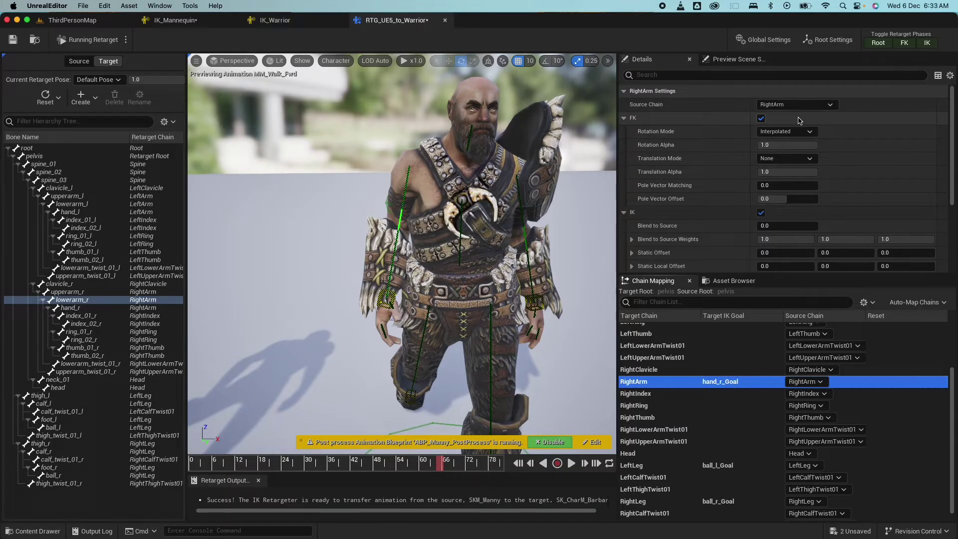
{"action": "left_click", "coordinate": [760, 118]}
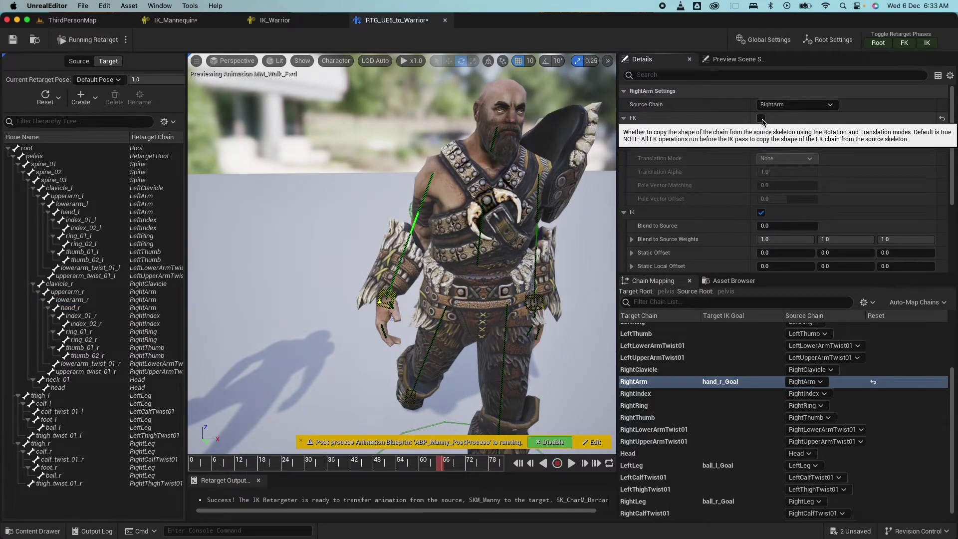
{"action": "left_click", "coordinate": [761, 119]}
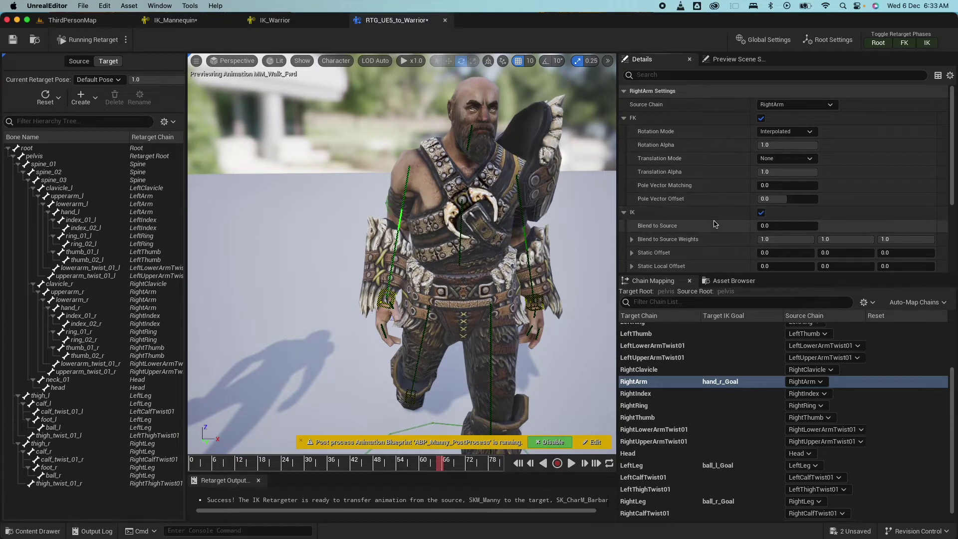
{"action": "scroll", "coordinate": [714, 223], "scroll_direction": "down", "scroll_amount": 2}
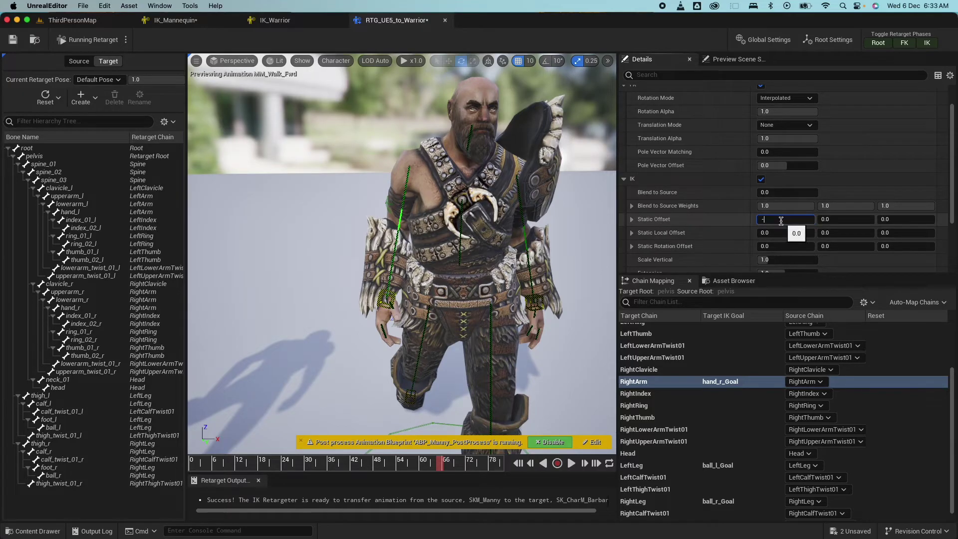
{"action": "key", "text": "Return"}
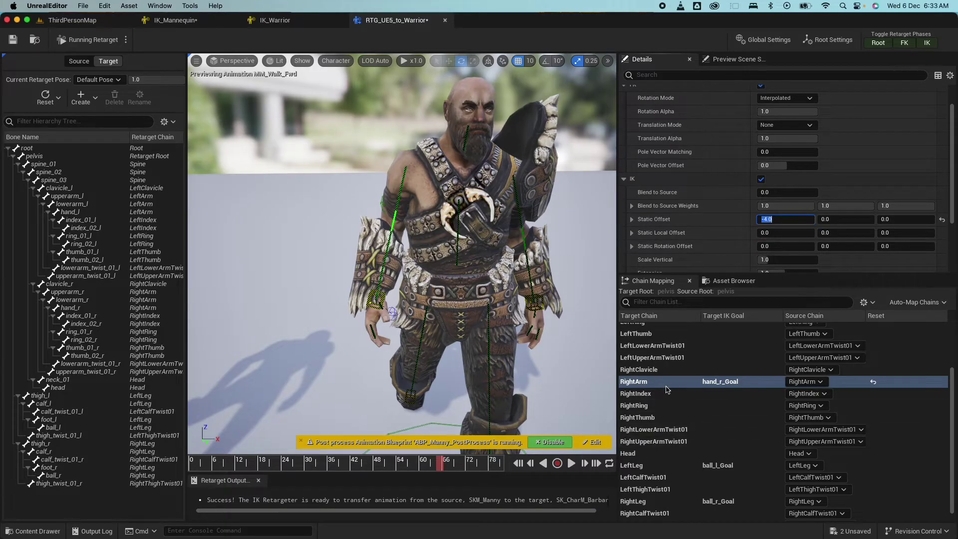
- Set the LeftArm chain's IK Static Offset X to 4.0 to move the left hand away from the body
{"action": "scroll", "coordinate": [656, 394], "scroll_direction": "up", "scroll_amount": 3}
{"action": "left_click", "coordinate": [649, 368]}
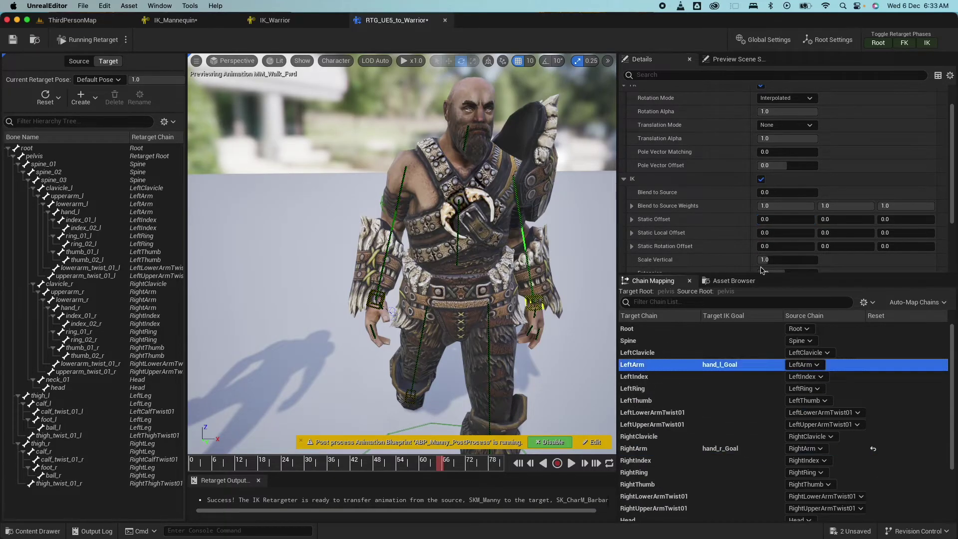
{"action": "left_click", "coordinate": [783, 219]}
{"action": "type", "text": "4"}
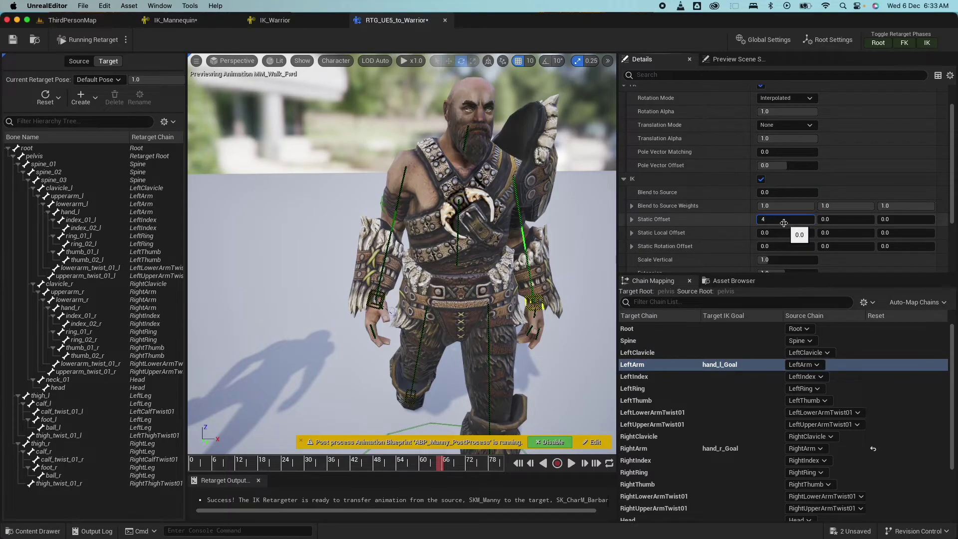
{"action": "key", "text": "Return"}
- Resume the walk playback to check the spacing of the warrior's arms, and save the retargeter
{"action": "left_click_drag", "start_coordinate": [535, 298], "coordinate": [544, 317]}
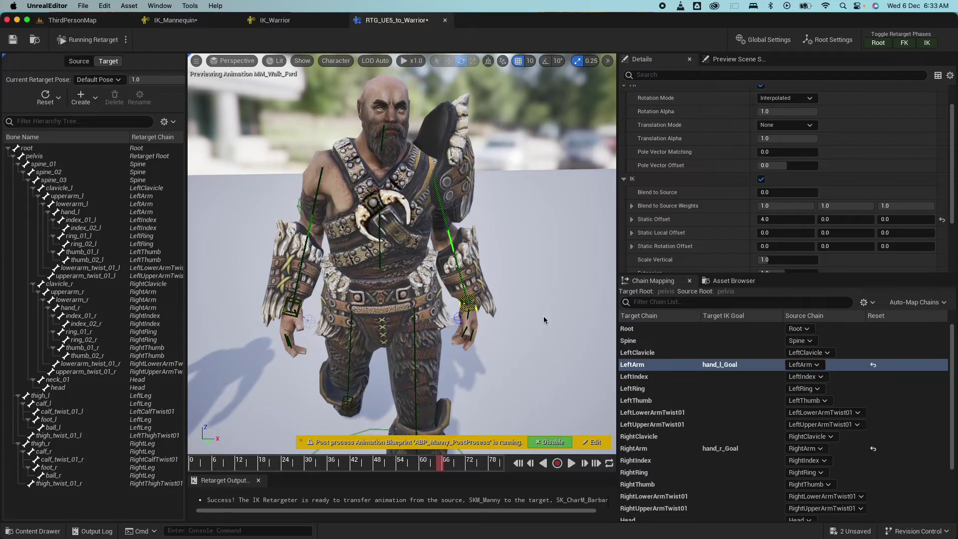
{"action": "left_click", "coordinate": [571, 463]}
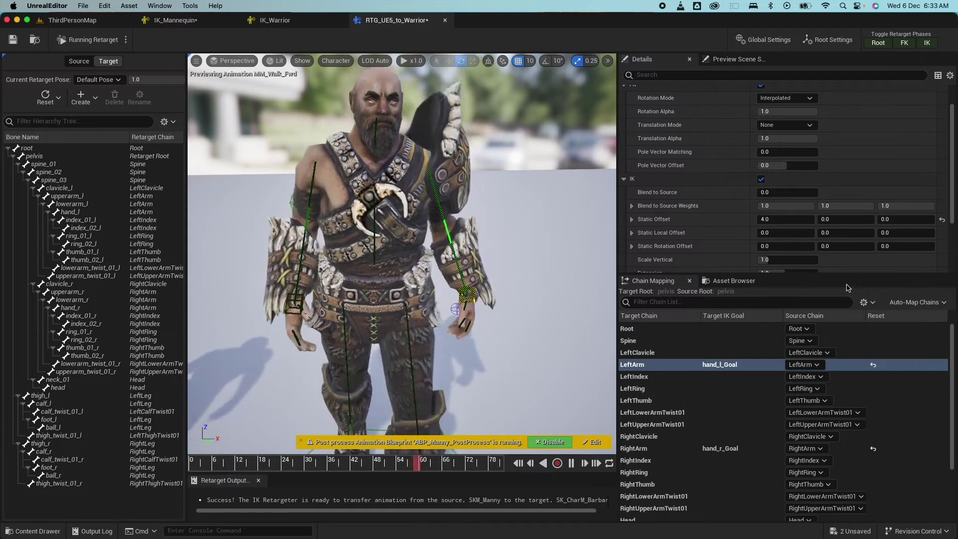
{"action": "key", "text": "super+s"}
{"action": "left_click_drag", "start_coordinate": [516, 325], "coordinate": [509, 359]}
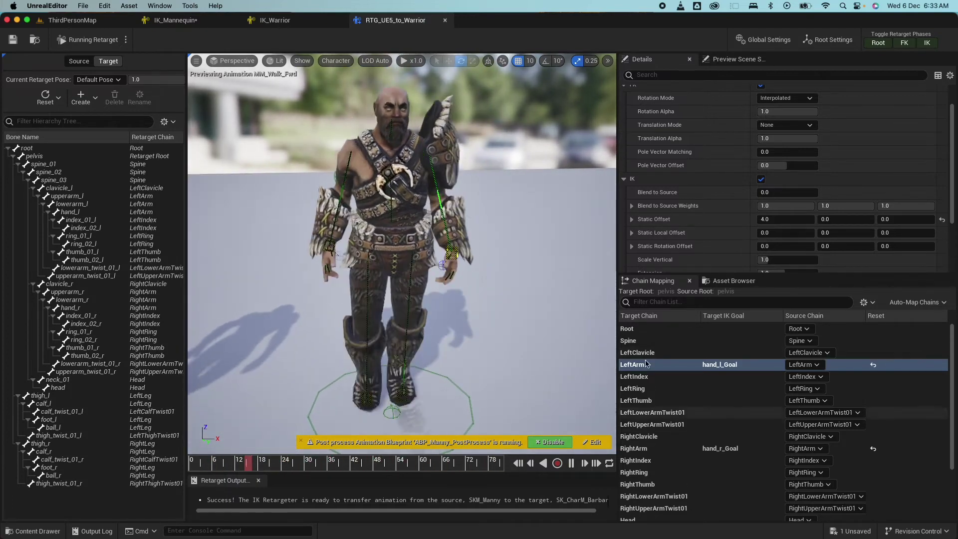
- Review the IK settings of the RightArm, LeftLeg and RightLeg chains while the walk plays
{"action": "left_click", "coordinate": [665, 448]}
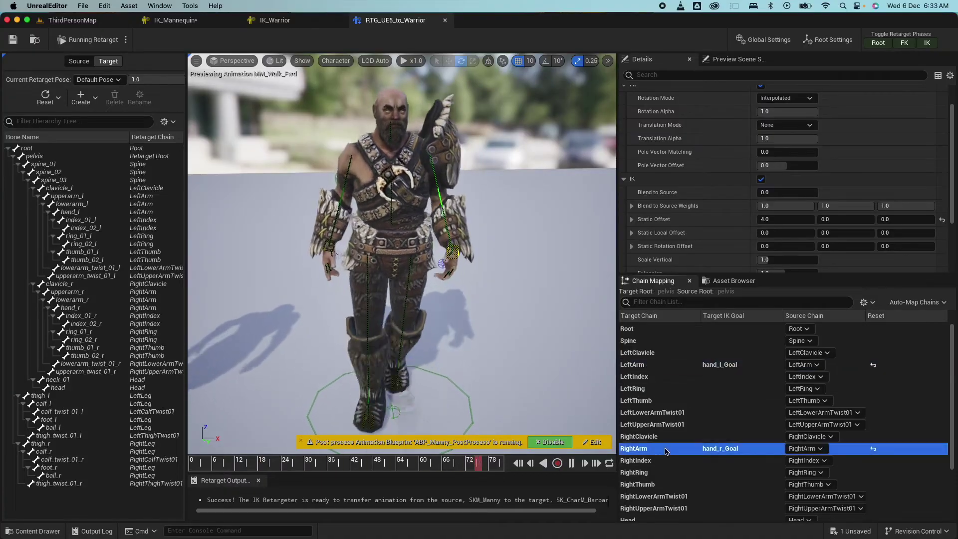
{"action": "scroll", "coordinate": [664, 456], "scroll_direction": "down", "scroll_amount": 3}
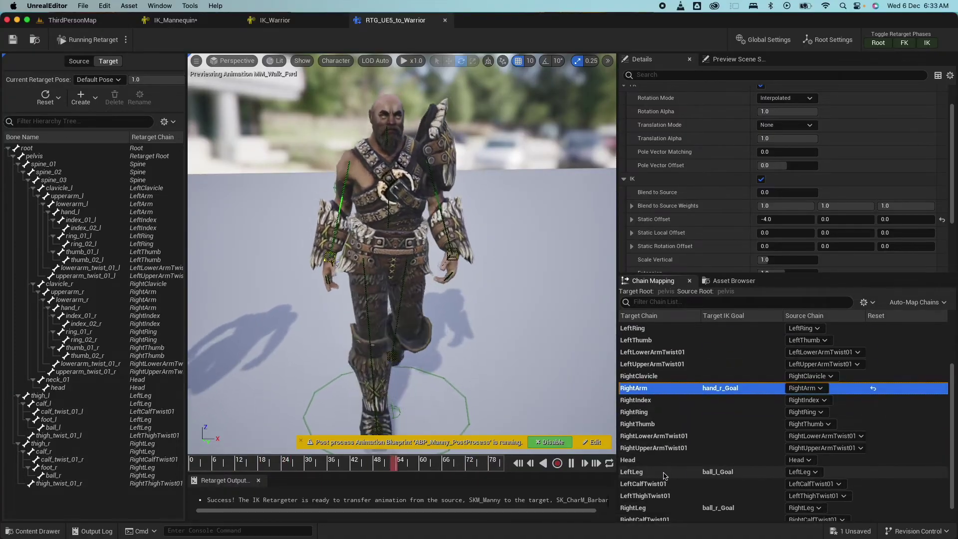
{"action": "left_click", "coordinate": [662, 473]}
{"action": "scroll", "coordinate": [663, 492], "scroll_direction": "down", "scroll_amount": 1}
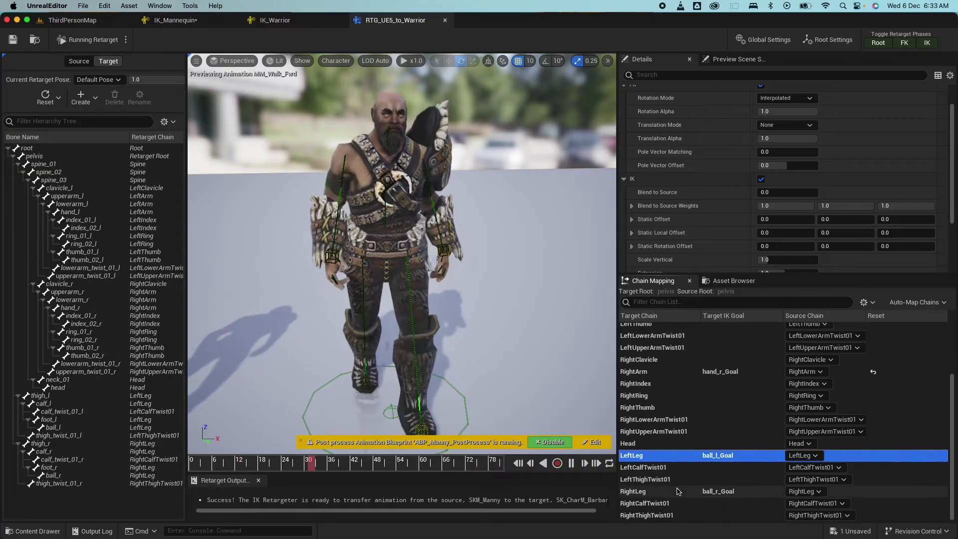
{"action": "left_click", "coordinate": [663, 493]}
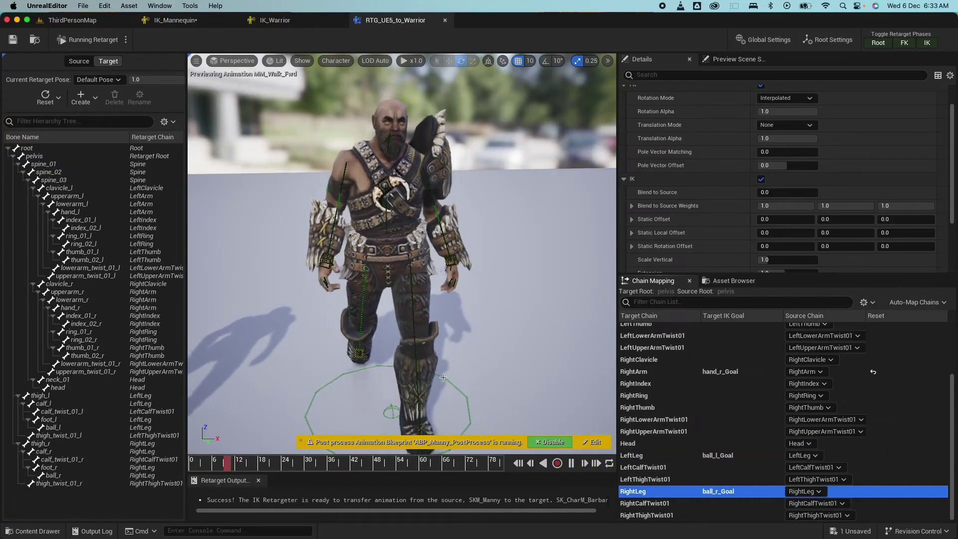
- Preview the MF_Run_Fwd animation and scrub through it to examine the warrior's arms and hands from the side
{"action": "left_click", "coordinate": [731, 281]}
{"action": "scroll", "coordinate": [684, 459], "scroll_direction": "down", "scroll_amount": 5}
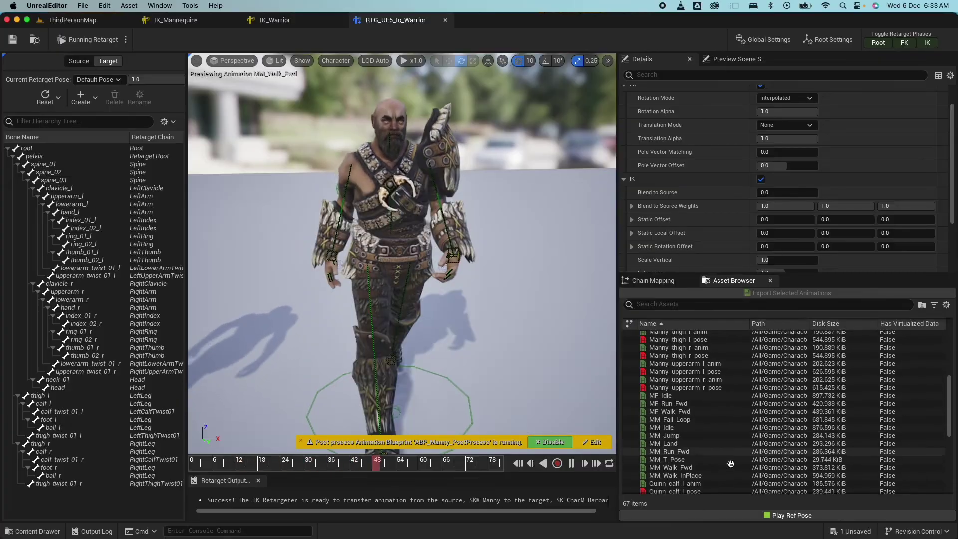
{"action": "mouse_move", "coordinate": [687, 475]}
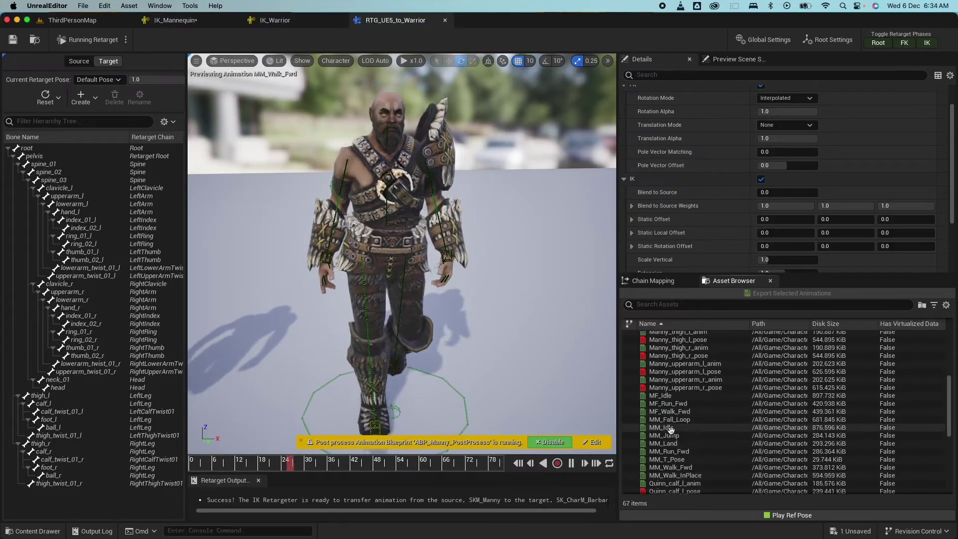
{"action": "left_click", "coordinate": [669, 404]}
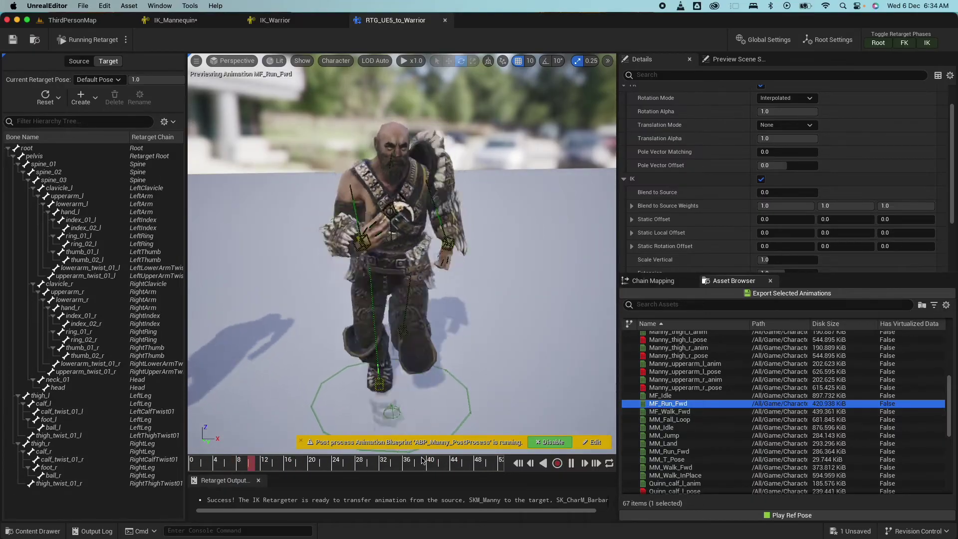
{"action": "left_click", "coordinate": [386, 462]}
{"action": "mouse_move", "coordinate": [386, 461]}
{"action": "left_mouse_down"}
{"action": "mouse_move", "coordinate": [272, 463]}
{"action": "mouse_move", "coordinate": [370, 466]}
{"action": "left_mouse_up"}
{"action": "right_click_drag", "start_coordinate": [557, 338], "coordinate": [463, 339]}
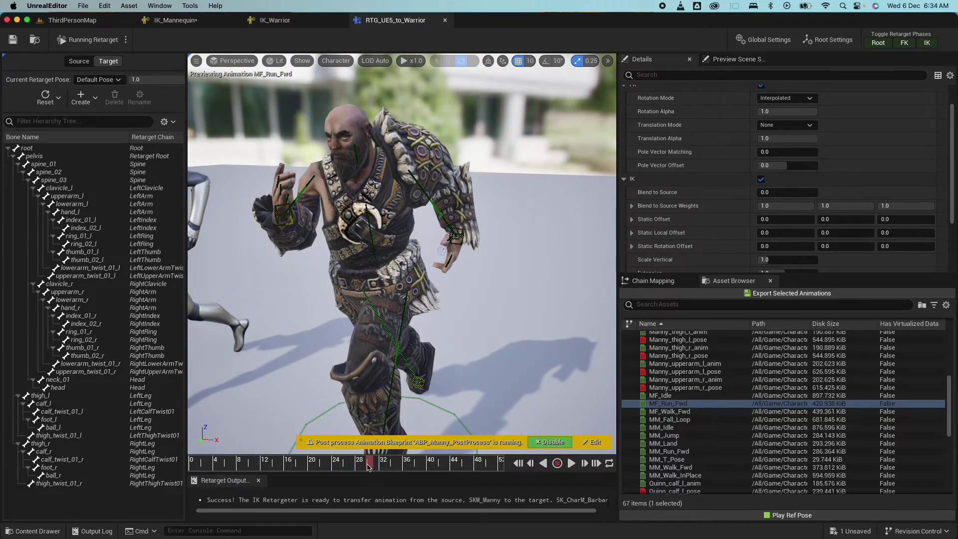
{"action": "left_click_drag", "start_coordinate": [368, 467], "coordinate": [335, 467]}
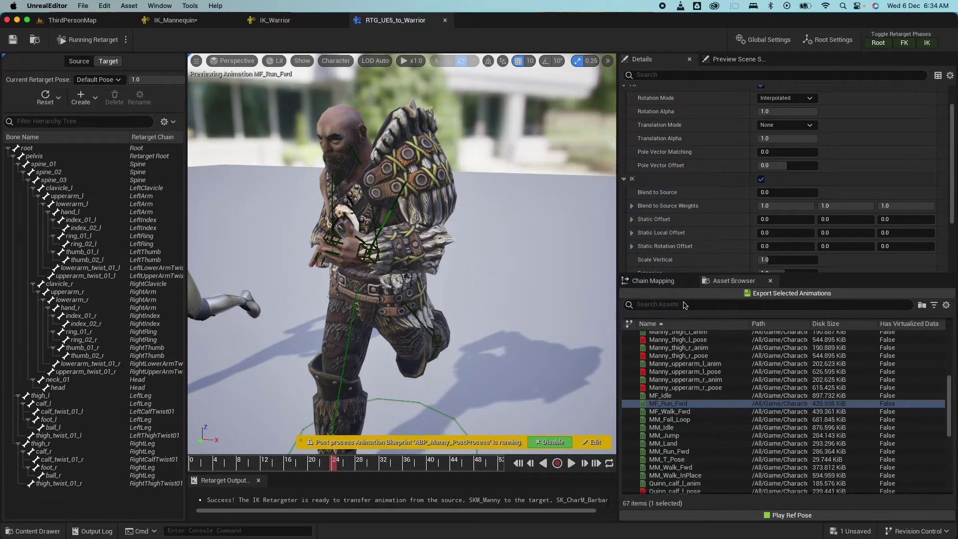
- Preview MM_Walk_Fwd on the warrior from the front and export its retargeted animation to the Content folder
{"action": "left_click", "coordinate": [668, 283]}
{"action": "scroll", "coordinate": [689, 381], "scroll_direction": "up", "scroll_amount": 3}
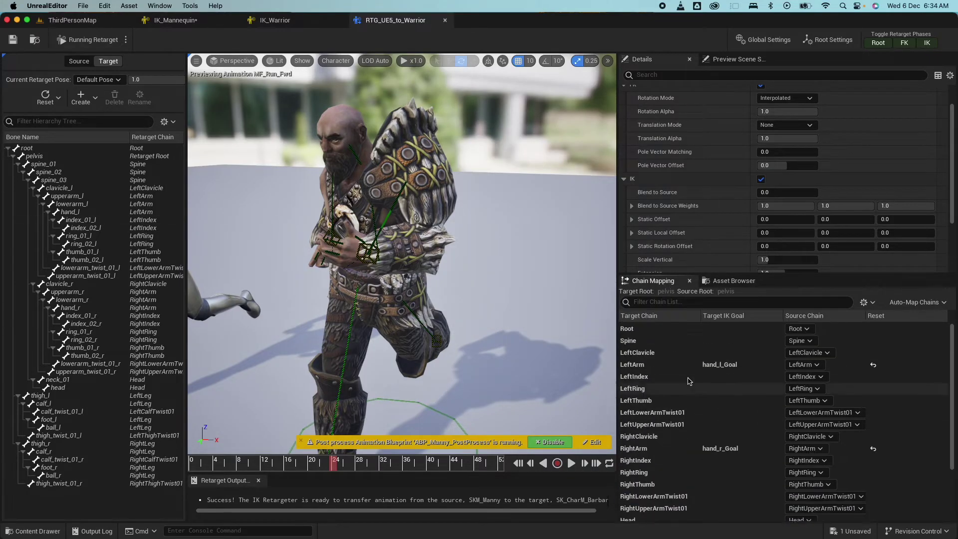
{"action": "left_click_drag", "start_coordinate": [372, 395], "coordinate": [349, 379]}
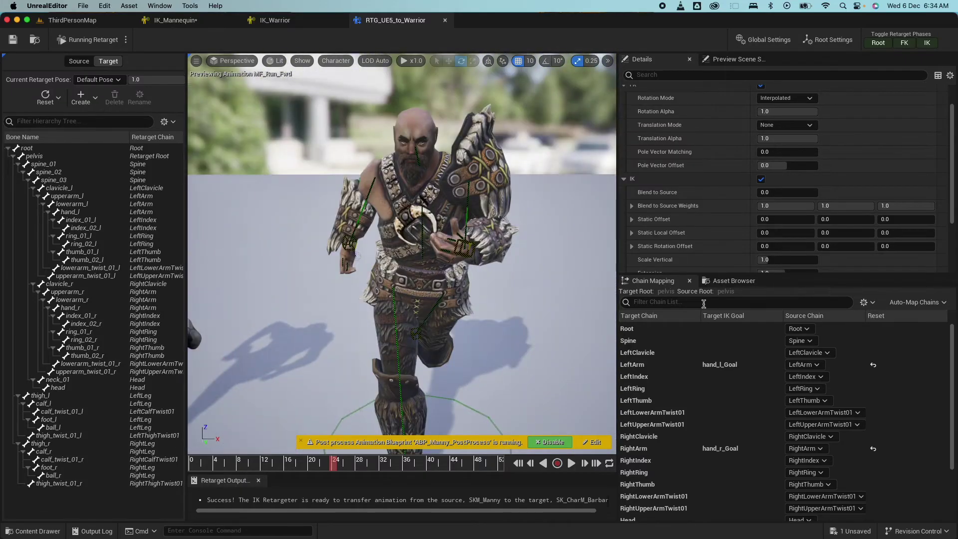
{"action": "left_click", "coordinate": [733, 281]}
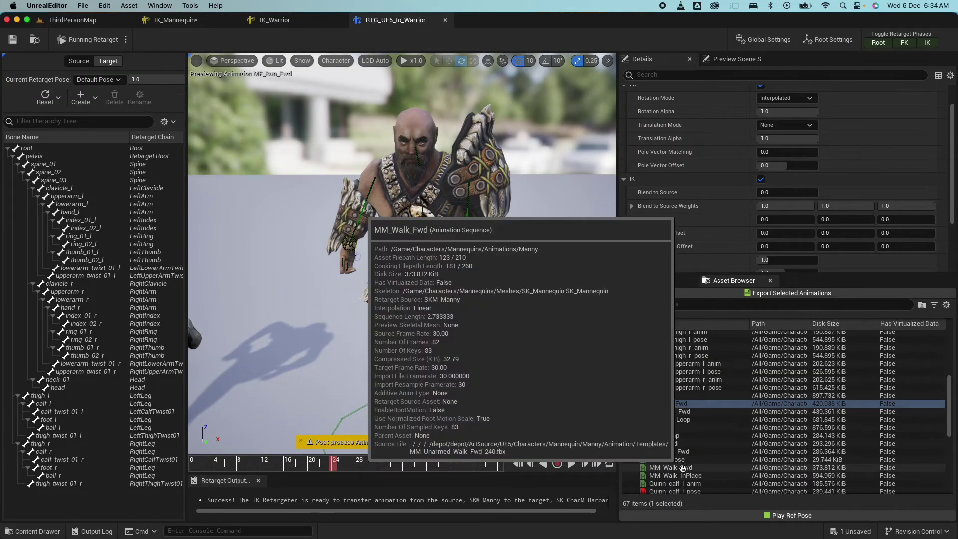
{"action": "left_click", "coordinate": [673, 467]}
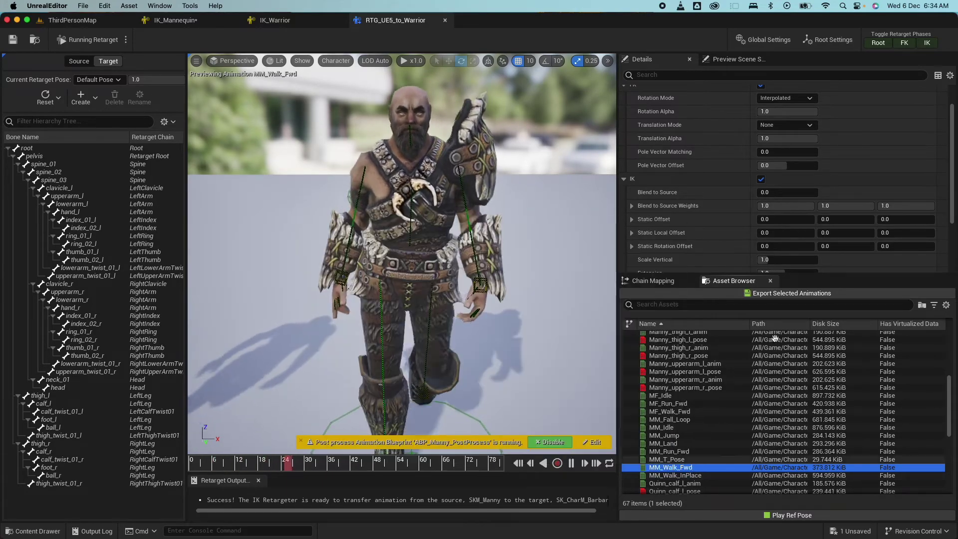
{"action": "left_click", "coordinate": [786, 294]}
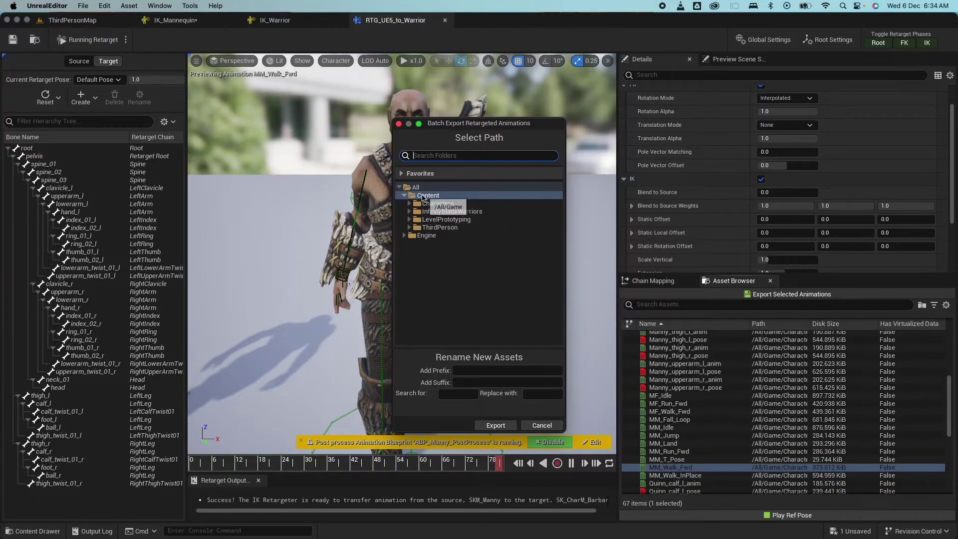
{"action": "left_click", "coordinate": [504, 428]}
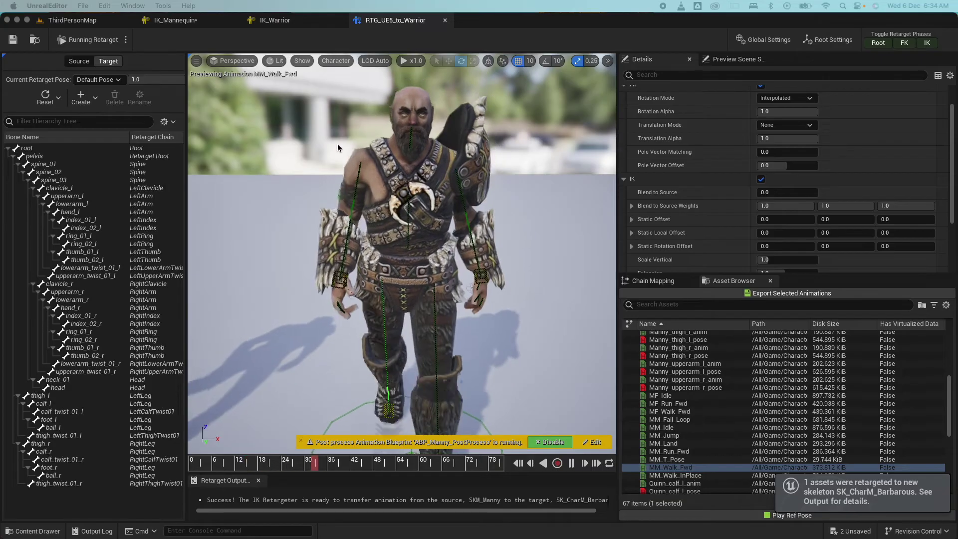
- Open the exported MM_Walk_Fwd animation and try turning off Force Root Lock and Use Normalized Root Motion Scale
{"action": "left_click", "coordinate": [30, 531]}
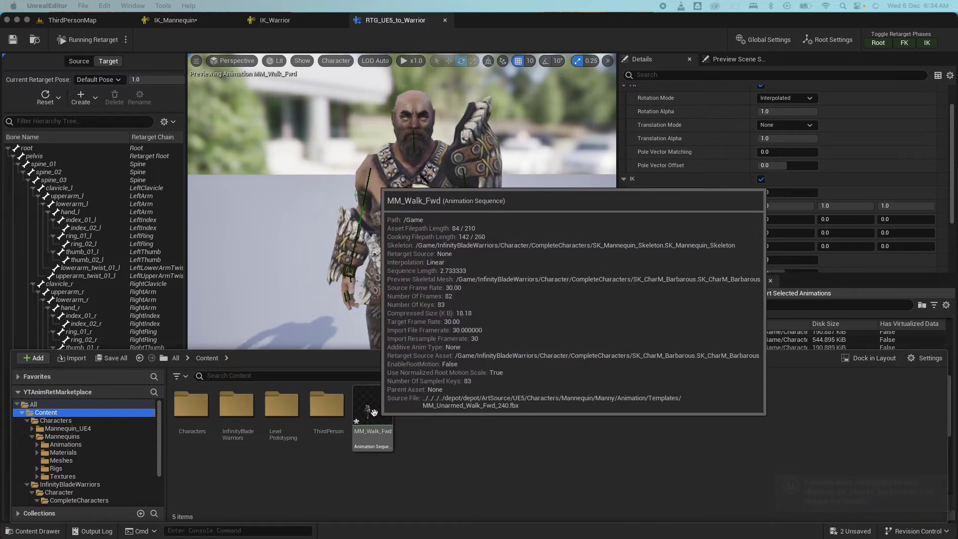
{"action": "double_click", "coordinate": [373, 410]}
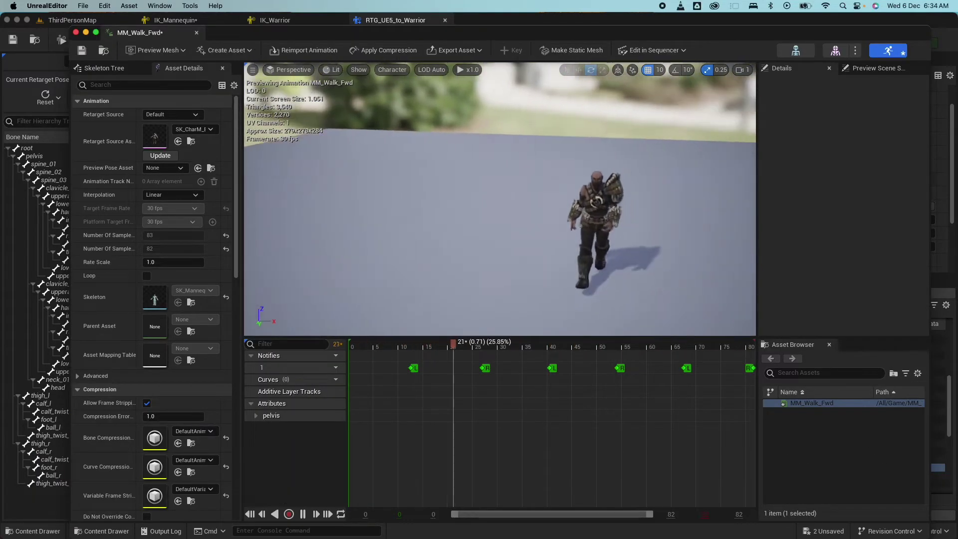
{"action": "scroll", "coordinate": [160, 313], "scroll_direction": "down", "scroll_amount": 5}
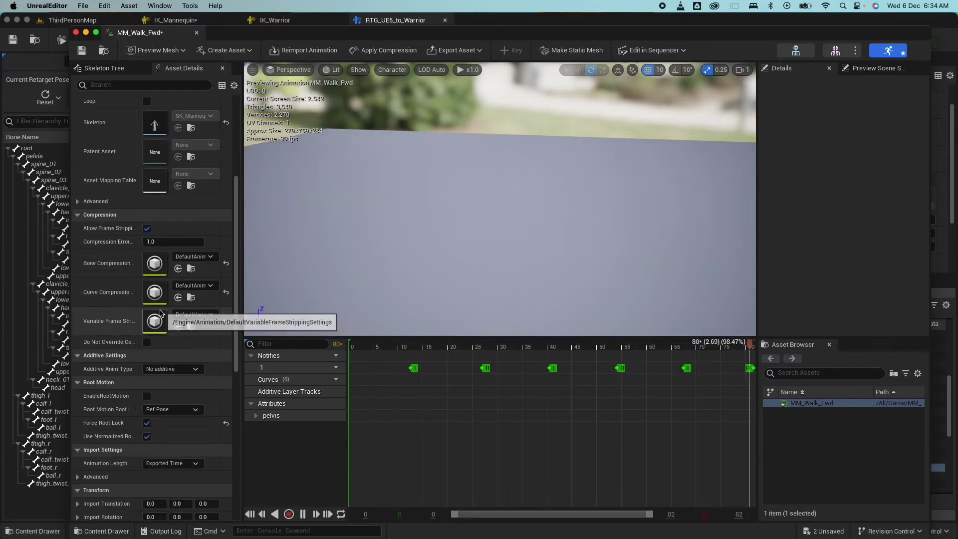
{"action": "scroll", "coordinate": [160, 312], "scroll_direction": "down", "scroll_amount": 3}
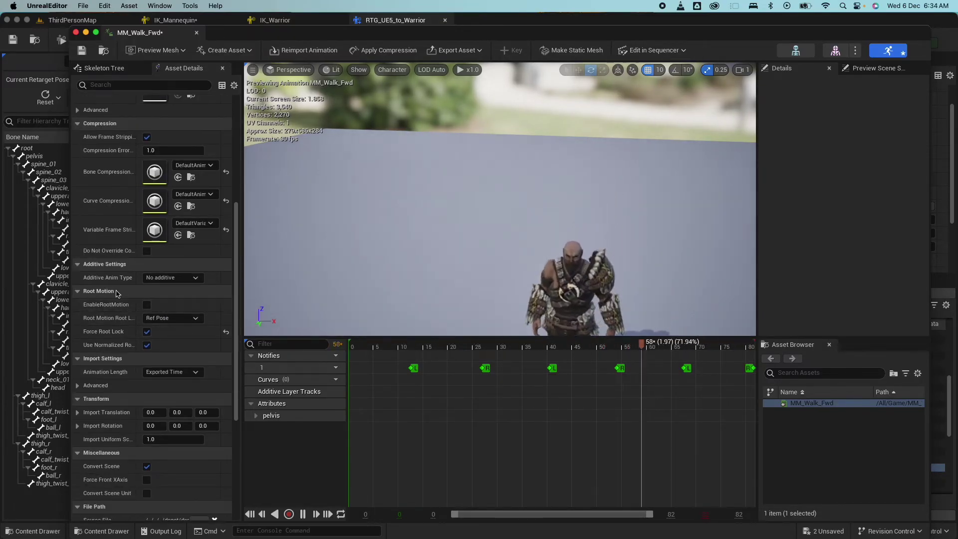
{"action": "left_click", "coordinate": [148, 333]}
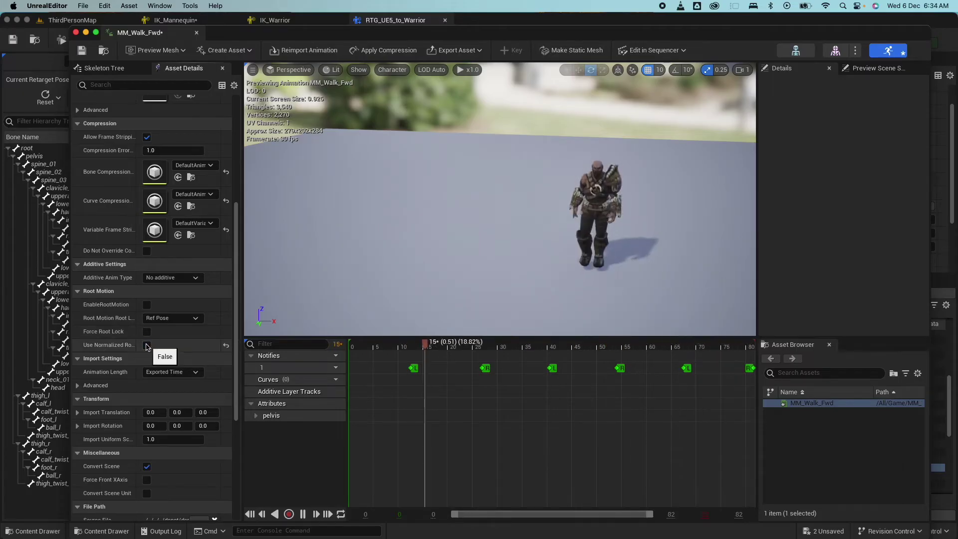
{"action": "left_click", "coordinate": [146, 345]}
{"action": "left_click", "coordinate": [146, 332]}
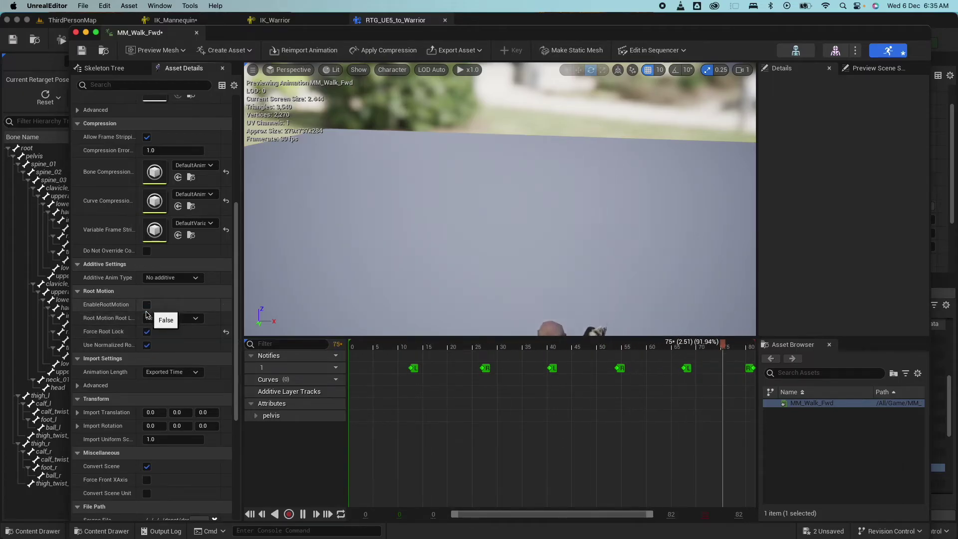
{"action": "left_click", "coordinate": [146, 332]}
{"action": "left_click", "coordinate": [147, 345]}
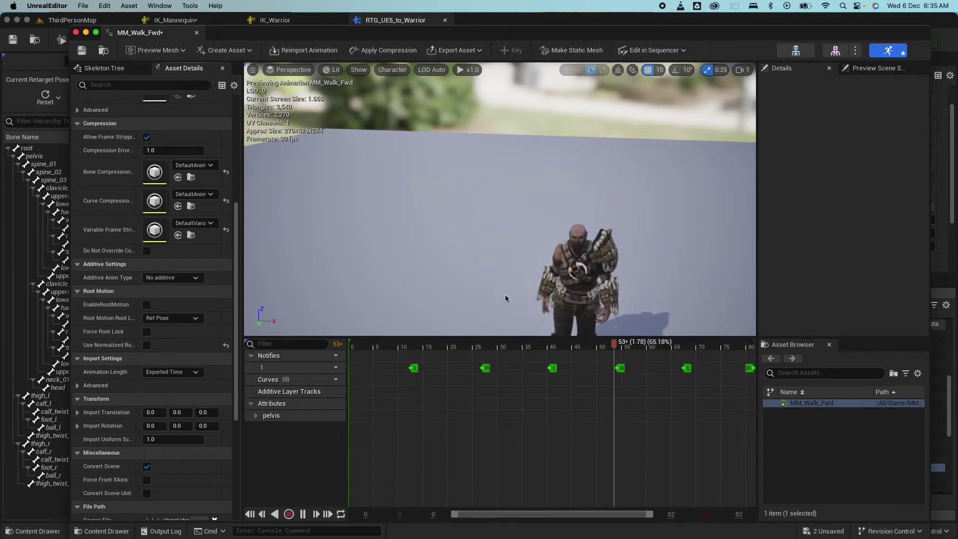
- Close the animation editor and delete the exported MM_Walk_Fwd from the Content folder
{"action": "left_click", "coordinate": [75, 33]}
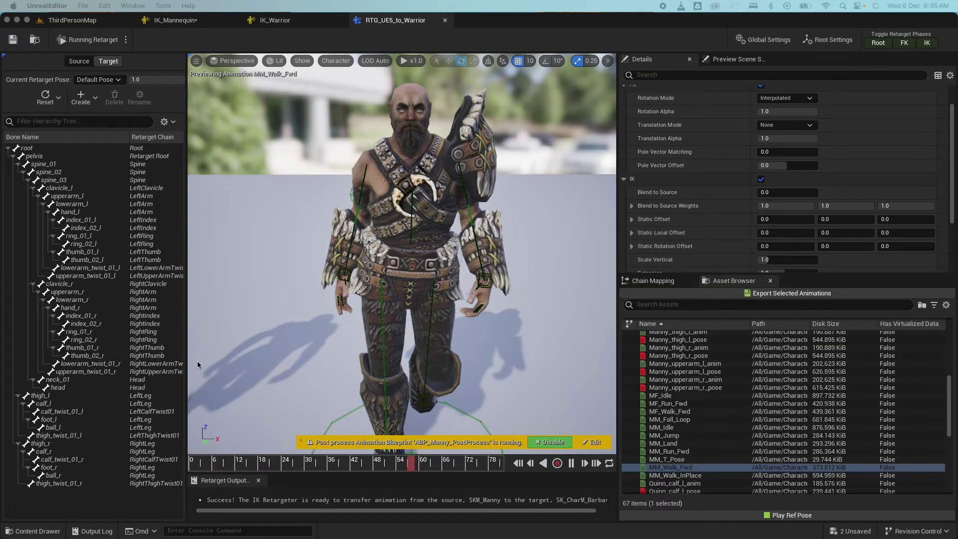
{"action": "left_click", "coordinate": [33, 530]}
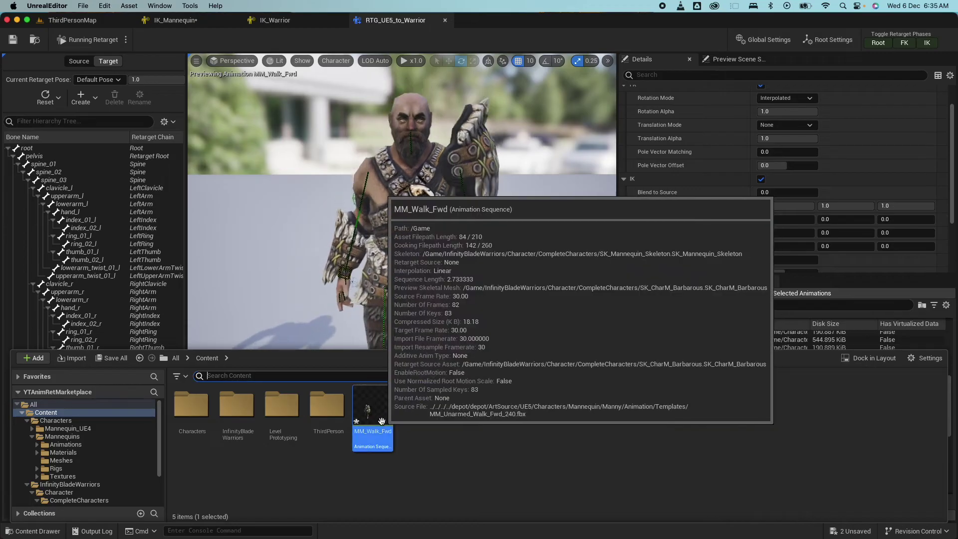
{"action": "right_click", "coordinate": [372, 408]}
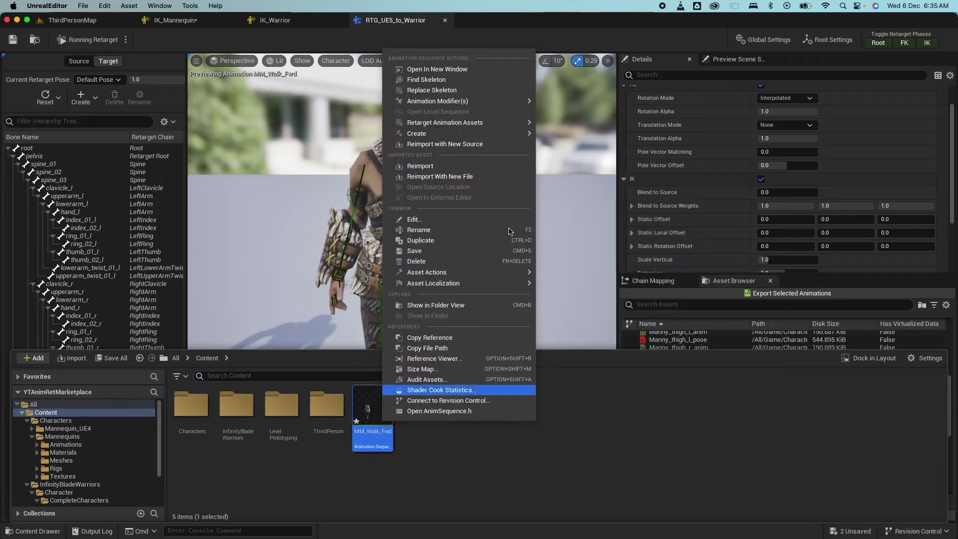
{"action": "left_click", "coordinate": [450, 263]}
{"action": "left_click", "coordinate": [421, 442]}
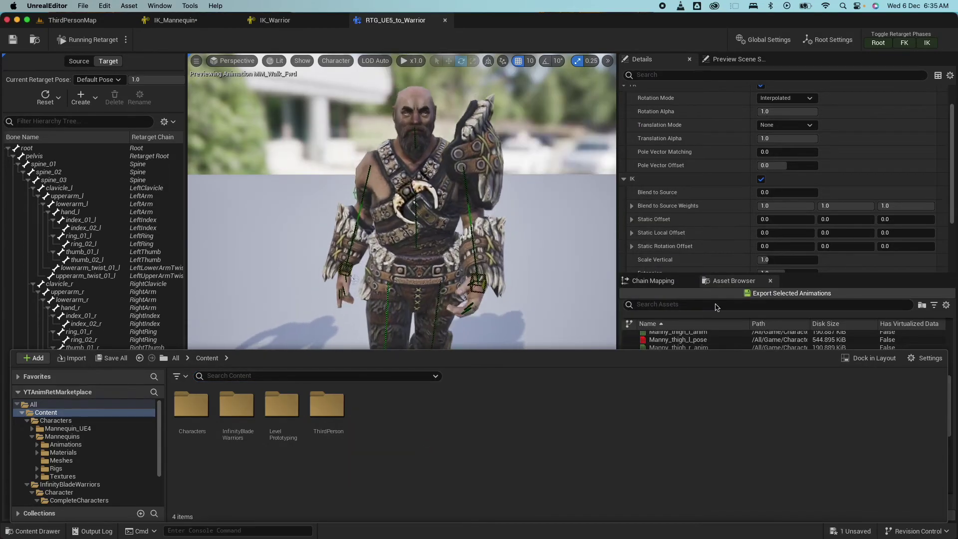
- Set the Root chain's FK Translation Mode to Globally Scaled and save the retargeter
{"action": "left_click", "coordinate": [671, 281]}
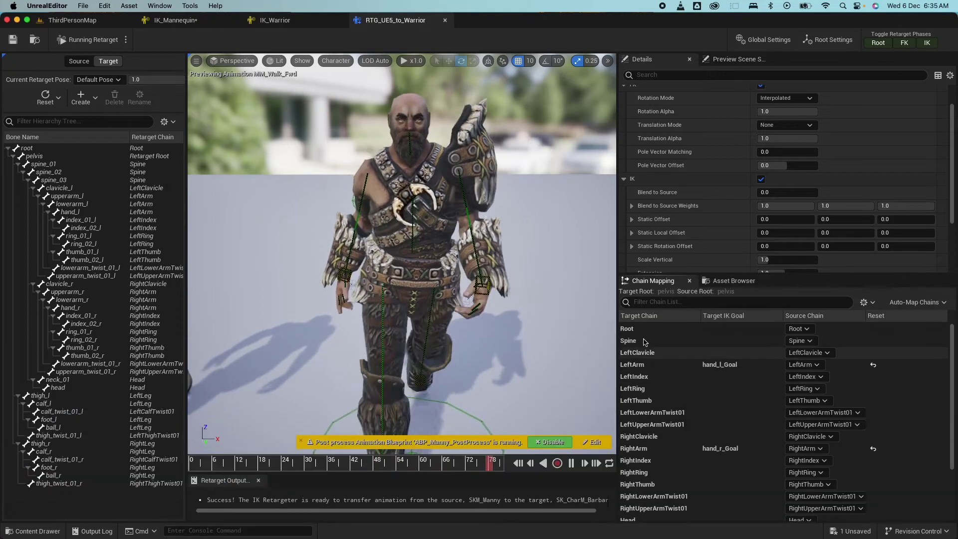
{"action": "left_click", "coordinate": [624, 330]}
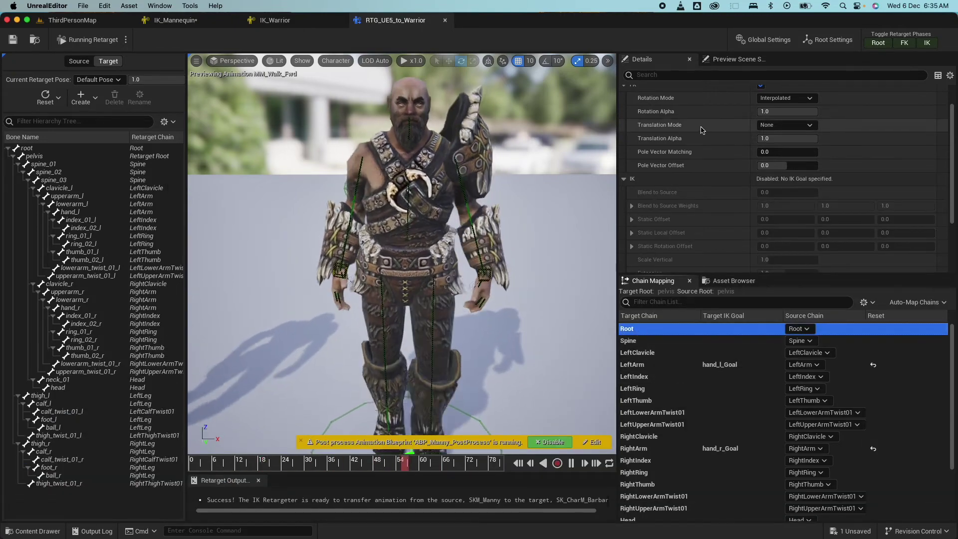
{"action": "scroll", "coordinate": [798, 174], "scroll_direction": "up", "scroll_amount": 2}
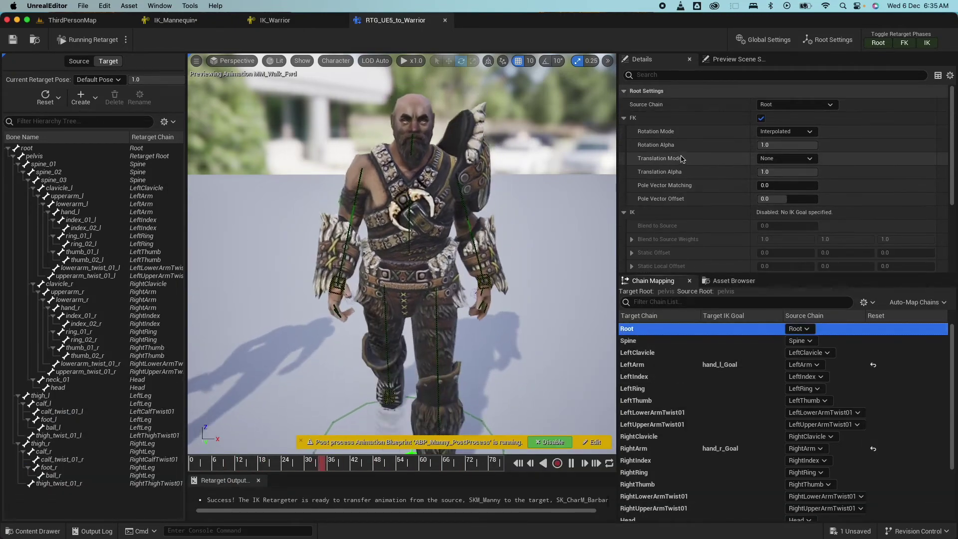
{"action": "left_click", "coordinate": [798, 158]}
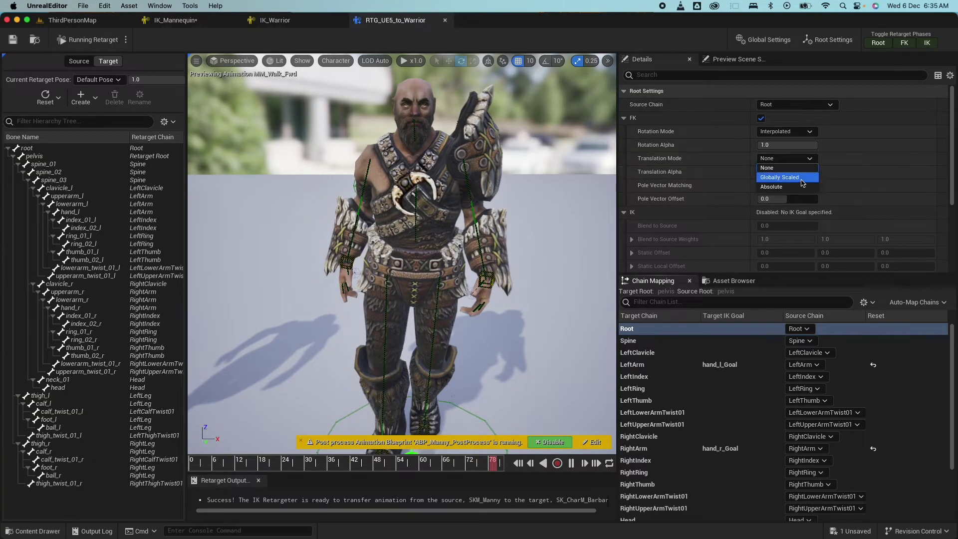
{"action": "left_click", "coordinate": [797, 177]}
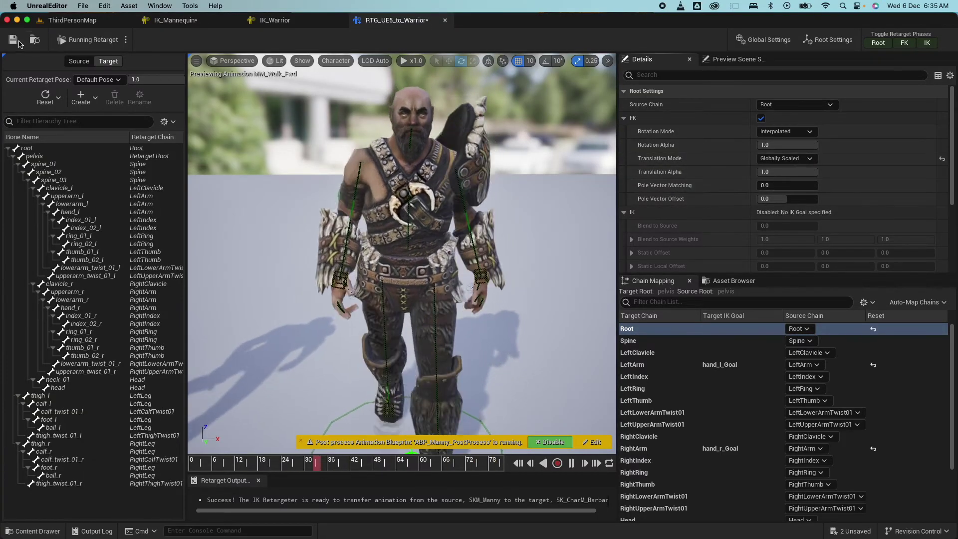
{"action": "left_click", "coordinate": [18, 42]}
- Export the retargeted MM_Walk_Fwd to the Content folder again using the updated Root chain settings
{"action": "left_click", "coordinate": [731, 280]}
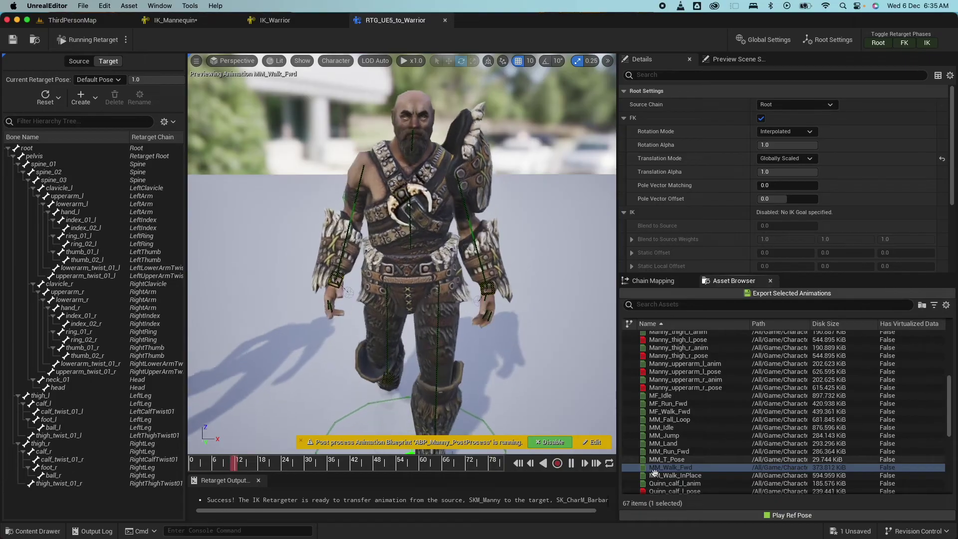
{"action": "left_click", "coordinate": [798, 294]}
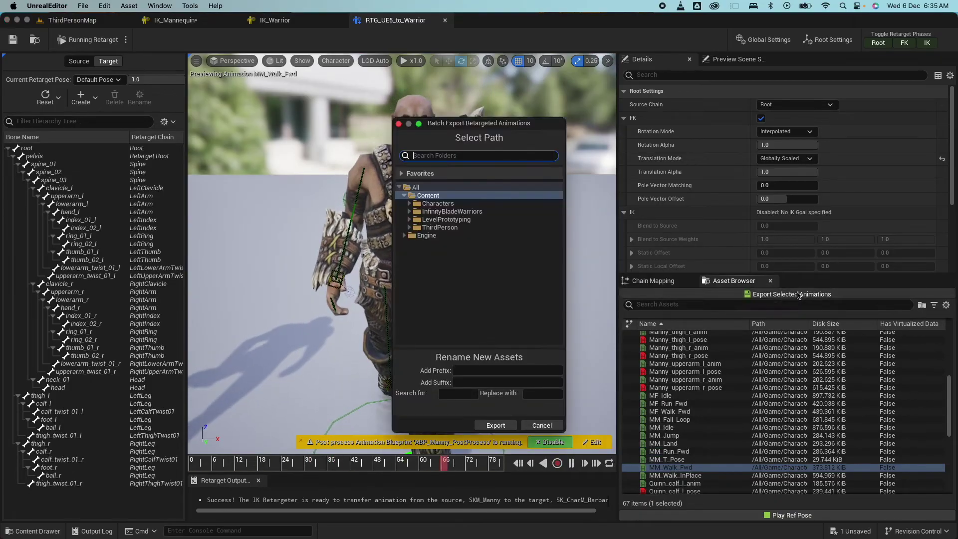
{"action": "left_click", "coordinate": [495, 425]}
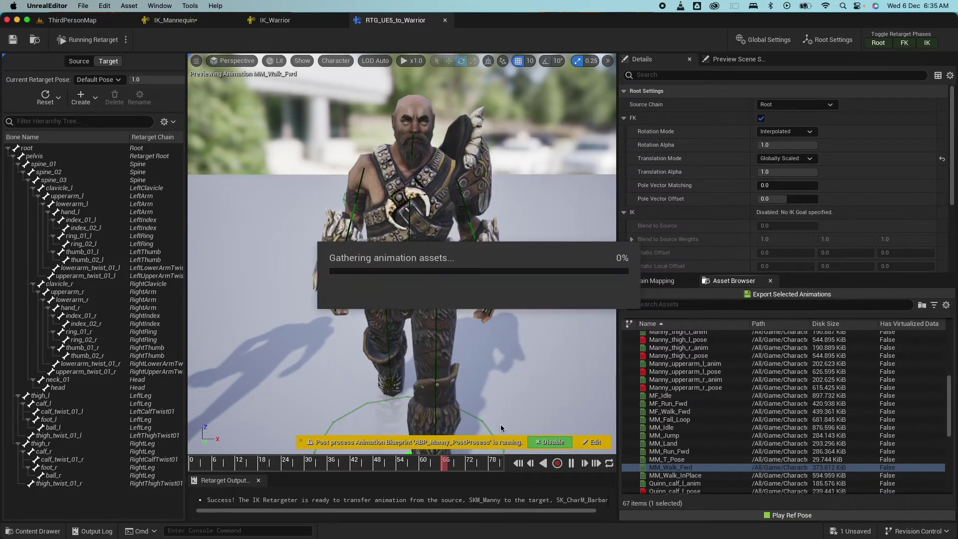
- Open the newly exported MM_Walk_Fwd and examine the character's root movement and the root motion settings
{"action": "left_click", "coordinate": [33, 530]}
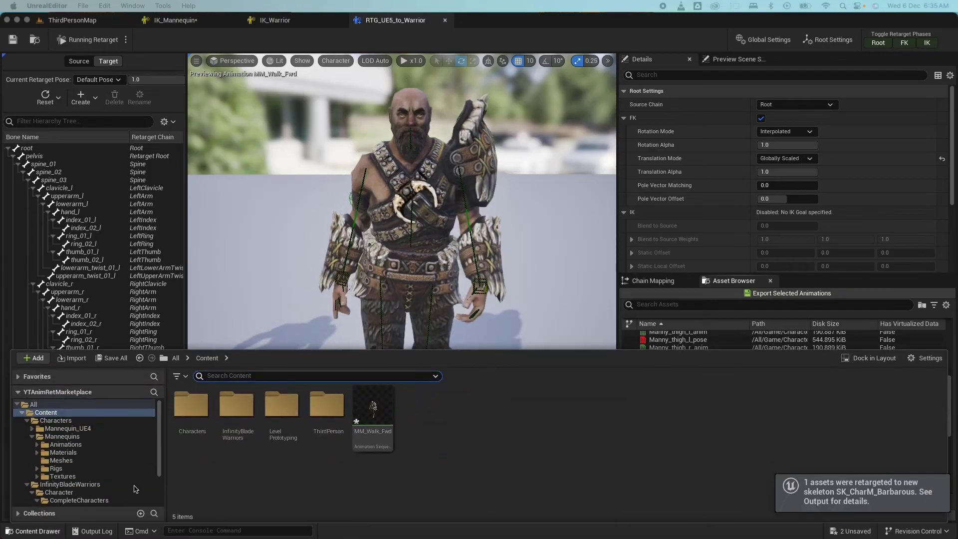
{"action": "left_click", "coordinate": [373, 408]}
{"action": "double_click", "coordinate": [373, 409]}
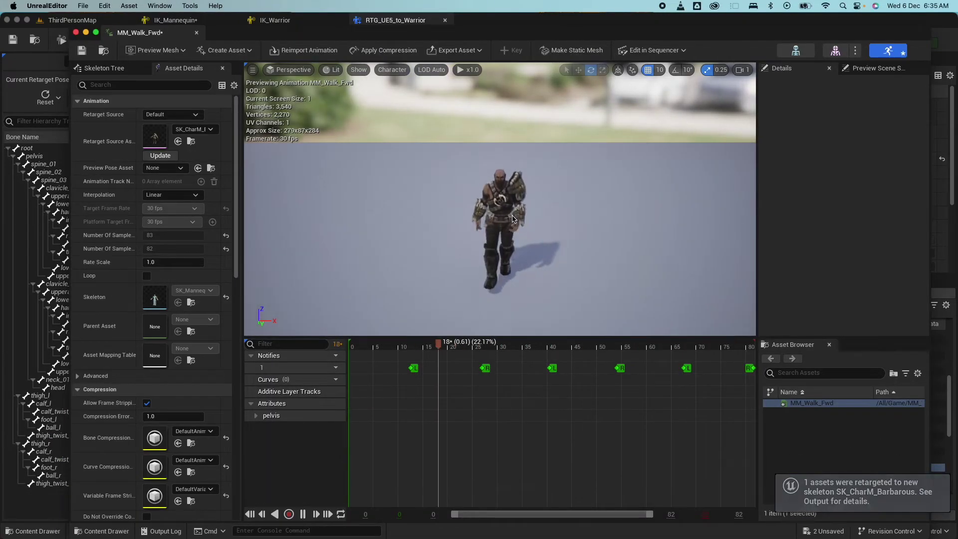
{"action": "scroll", "coordinate": [150, 336], "scroll_direction": "down", "scroll_amount": 5}
{"action": "scroll", "coordinate": [149, 336], "scroll_direction": "down", "scroll_amount": 3}
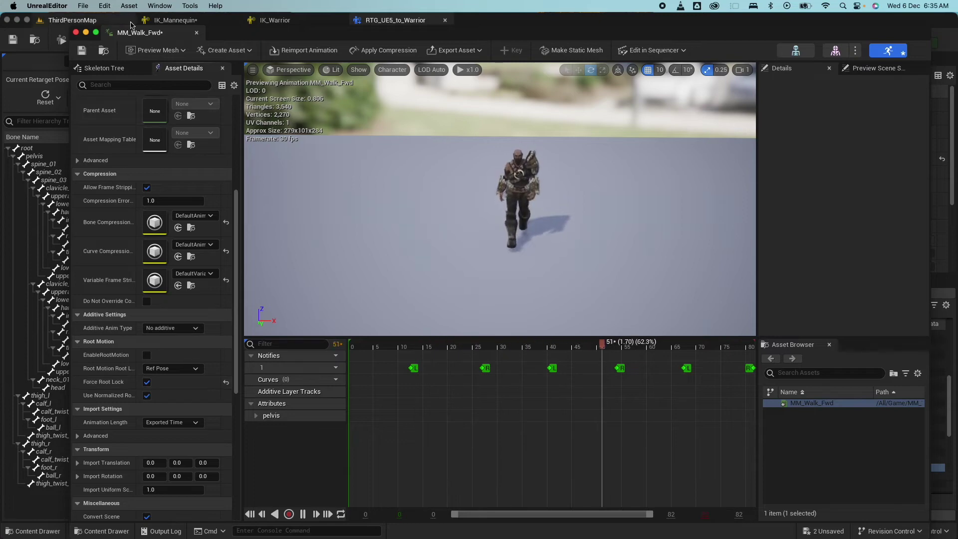
- Close the re-exported MM_Walk_Fwd animation and delete that test export from the Content folder
{"action": "left_click", "coordinate": [76, 33]}
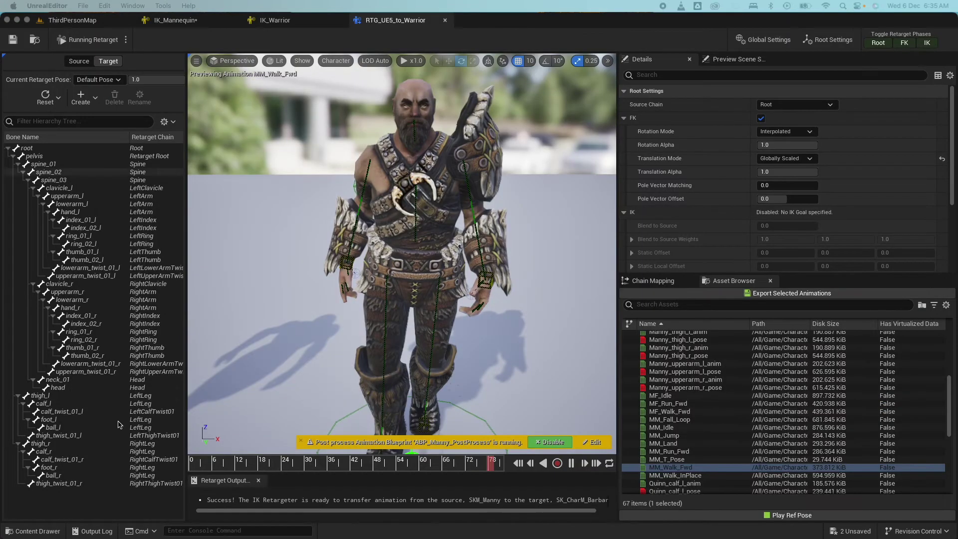
{"action": "left_click", "coordinate": [31, 530]}
{"action": "right_click", "coordinate": [372, 409]}
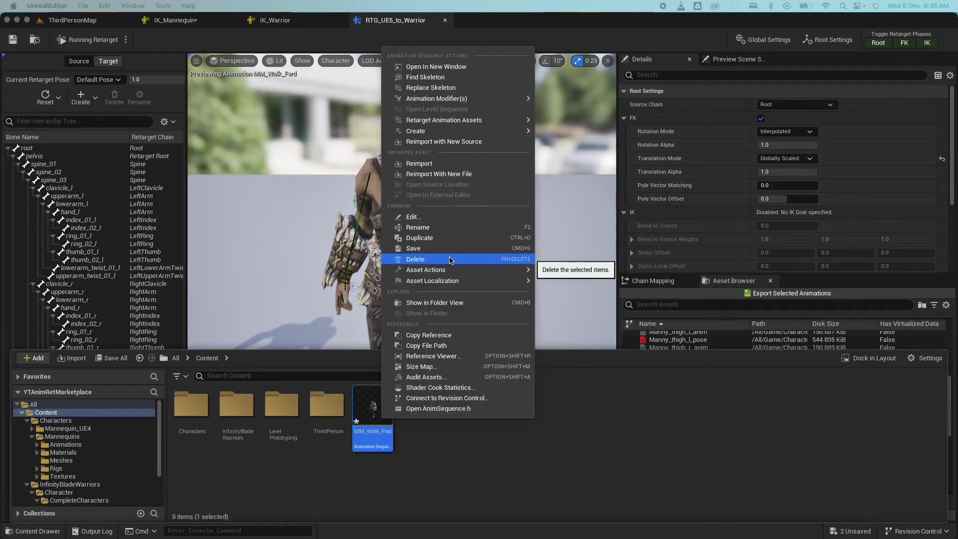
{"action": "left_click", "coordinate": [450, 260]}
{"action": "left_click", "coordinate": [376, 440]}
- Select all animations from MF_Run_Fwd through MM_Walk_Fwd in the retargeter's asset list
{"action": "left_click", "coordinate": [698, 403]}
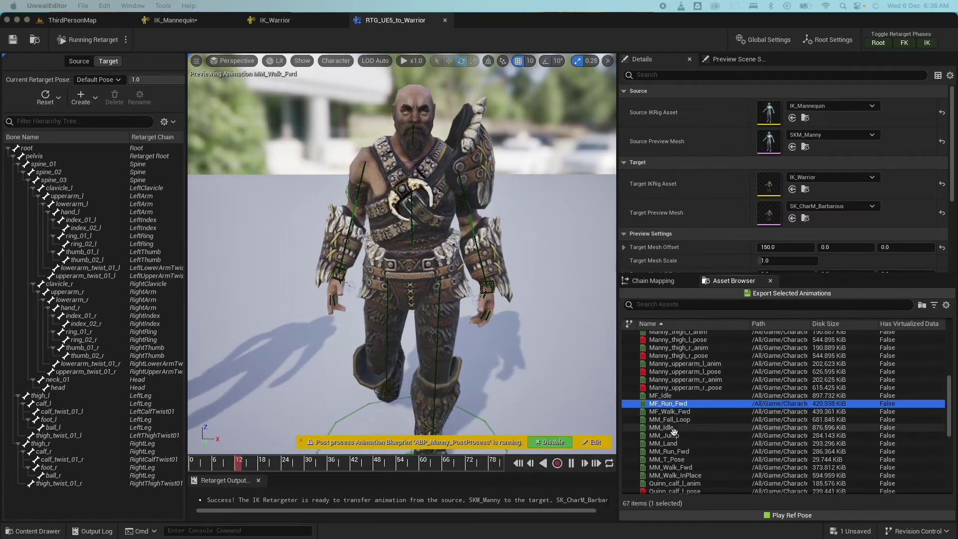
{"action": "left_click", "coordinate": [670, 467], "text": "shift"}
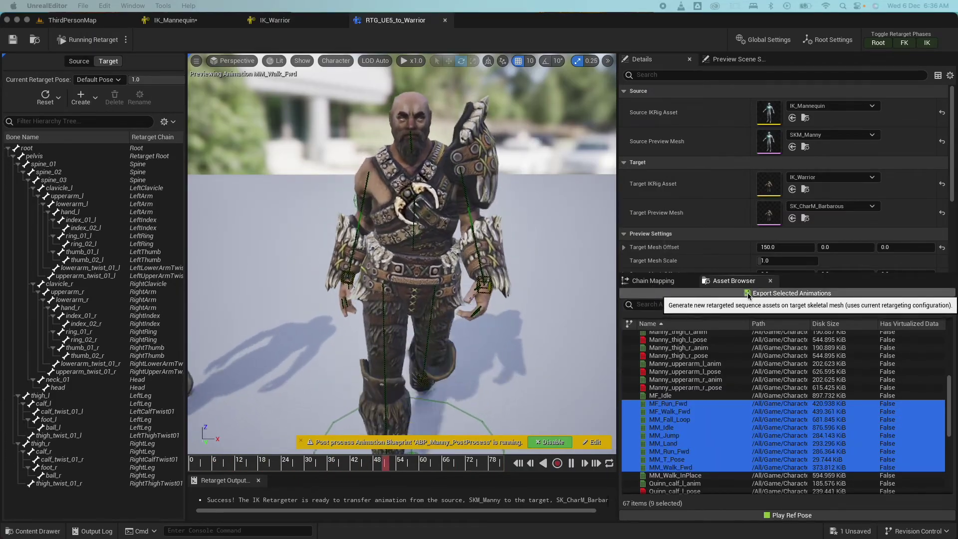
- Start duplicating and retargeting the ABP_Manny animation blueprint from the Mannequins Animations folder
{"action": "left_click", "coordinate": [42, 534]}
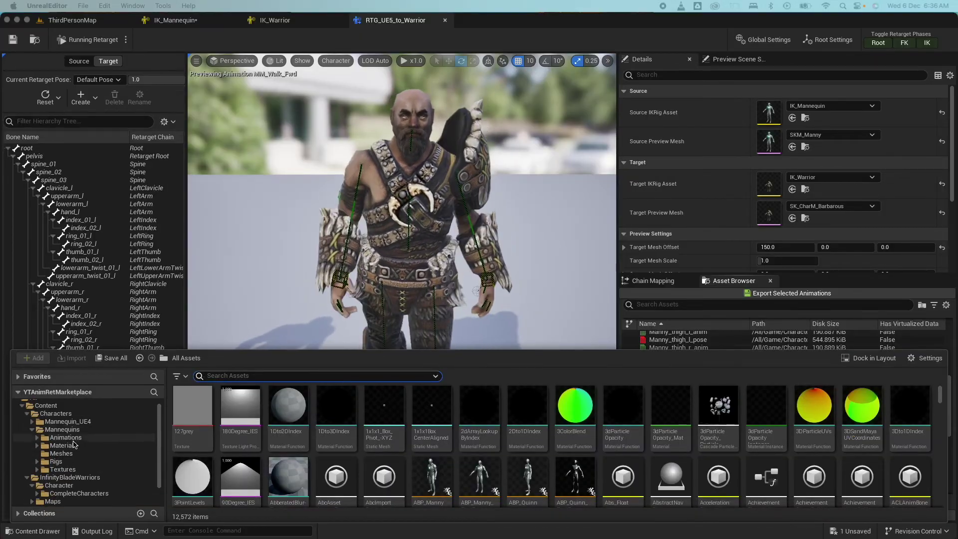
{"action": "left_click", "coordinate": [70, 435]}
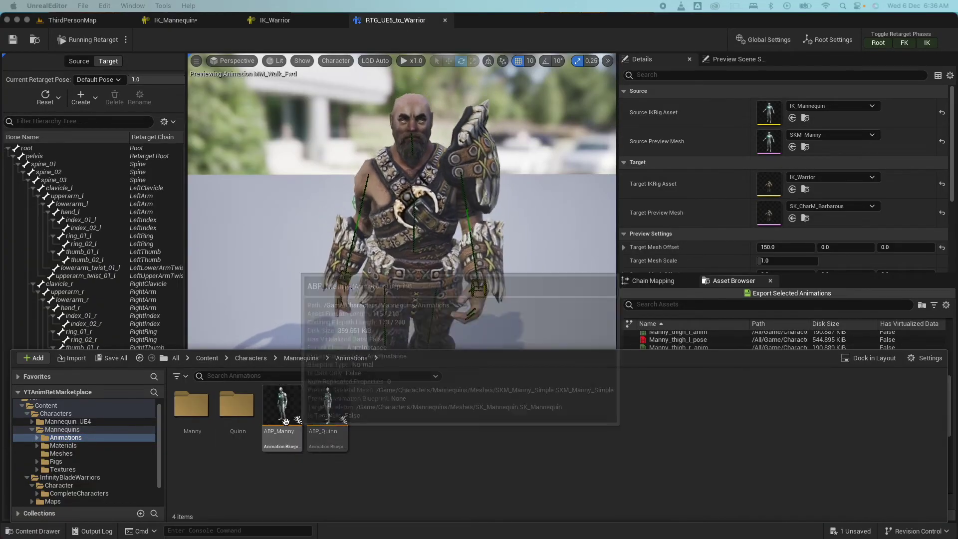
{"action": "mouse_move", "coordinate": [281, 415]}
{"action": "right_click", "coordinate": [281, 414]}
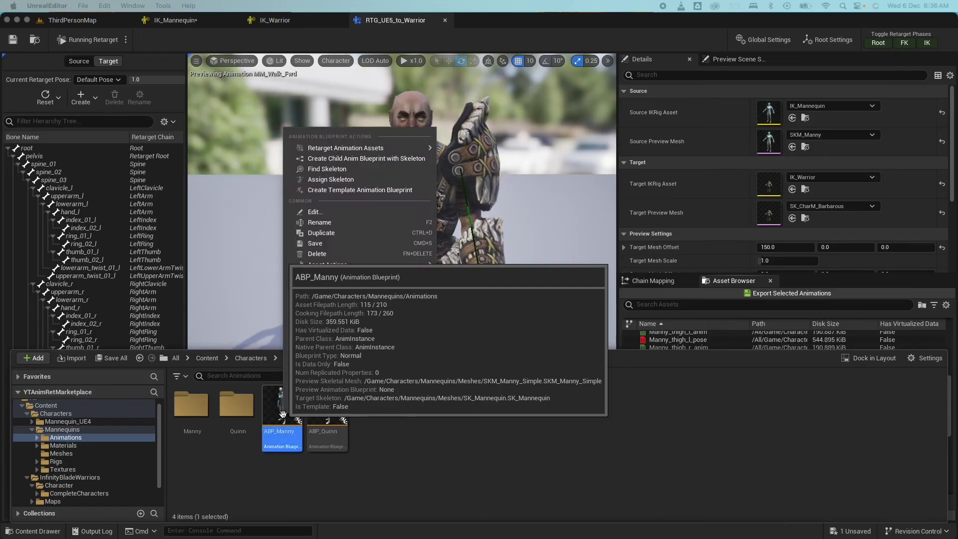
{"action": "mouse_move", "coordinate": [331, 143]}
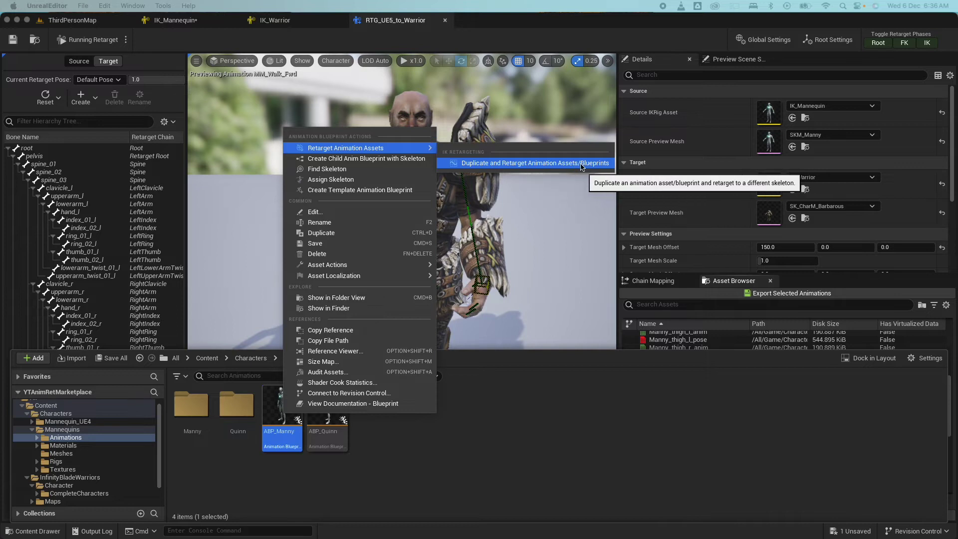
{"action": "left_click", "coordinate": [555, 166]}
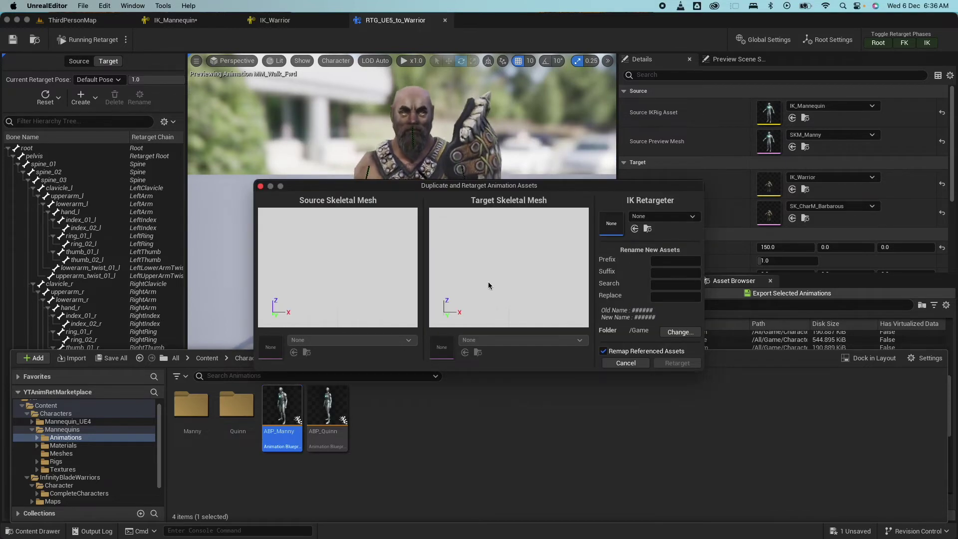
- Choose RTG_UE5_to_Warrior as the IK retargeter and set the new assets' prefix to BL_
{"action": "left_click", "coordinate": [665, 220]}
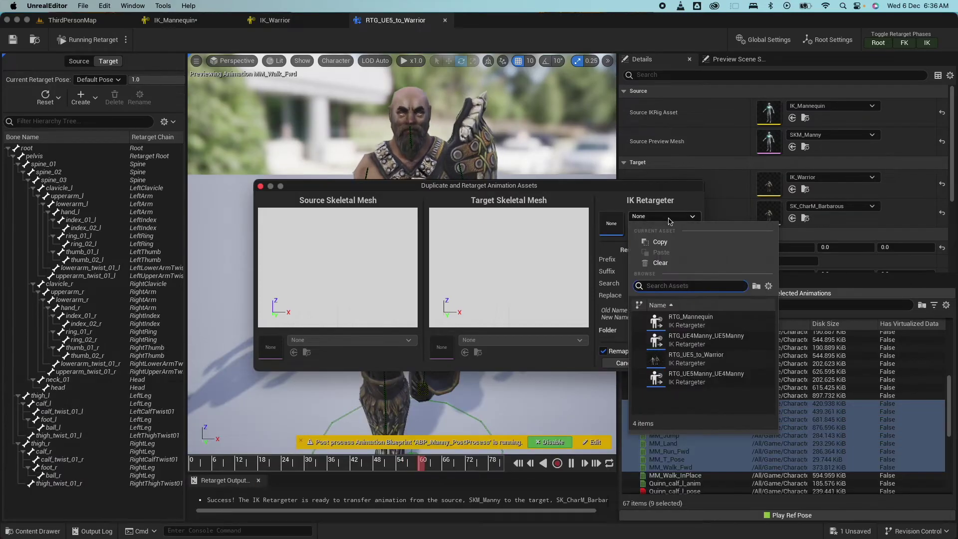
{"action": "left_click", "coordinate": [718, 360]}
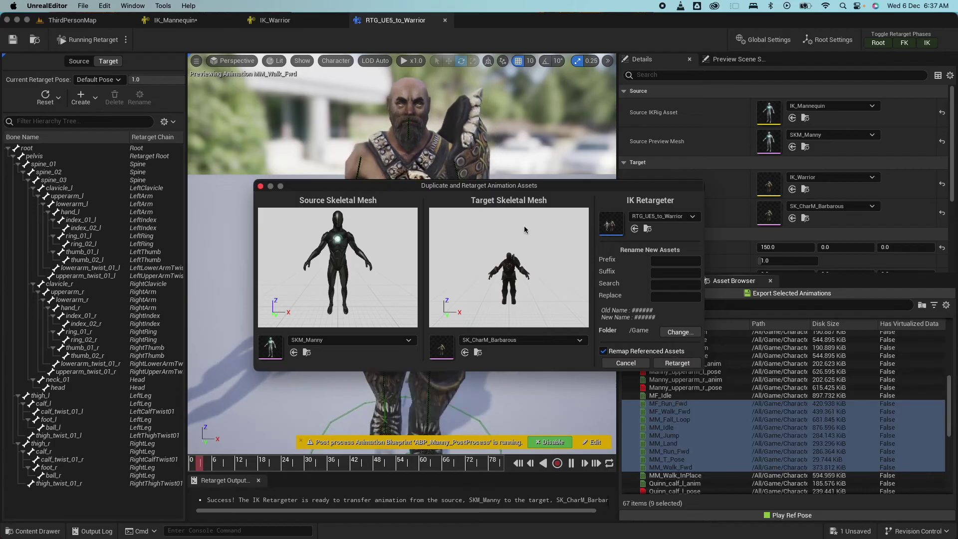
{"action": "left_click", "coordinate": [662, 259]}
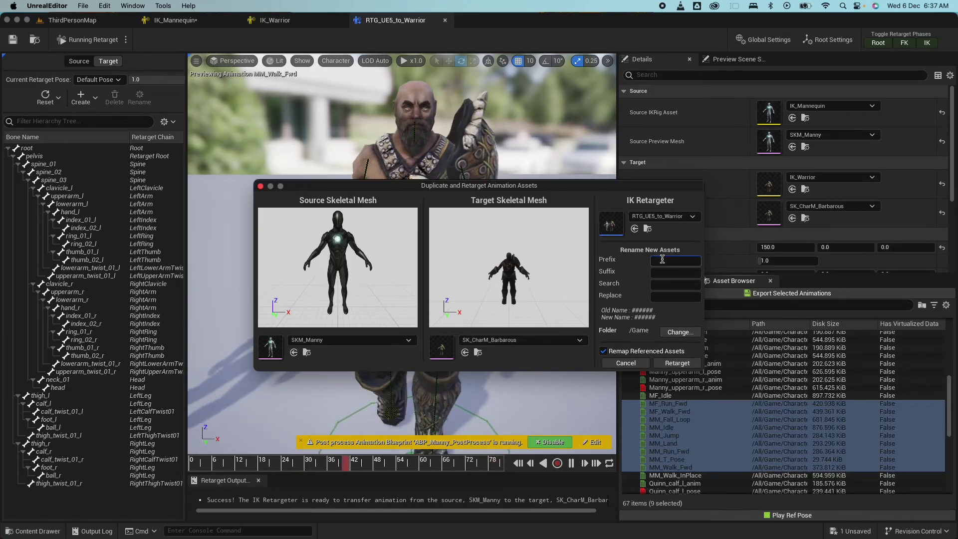
{"action": "type", "text": "BL_"}
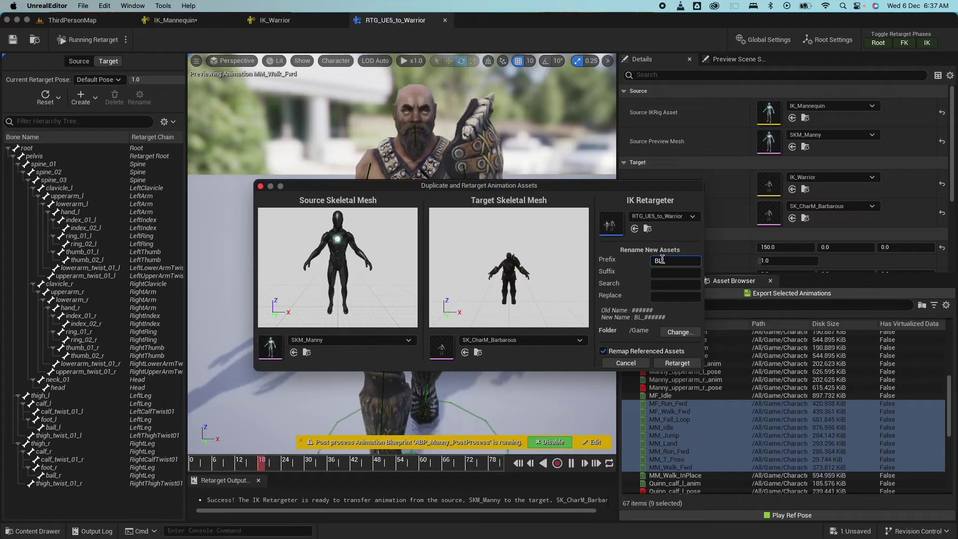
- Create an Animations folder inside InfinityBladeWarriors/Character/CompleteCharacters as the export destination and run the retarget
{"action": "left_click", "coordinate": [680, 332]}
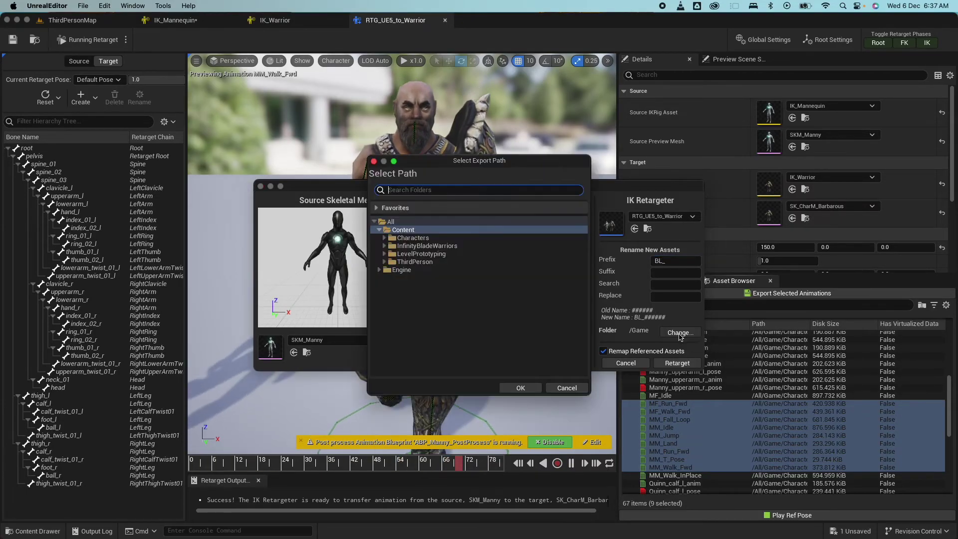
{"action": "left_click", "coordinate": [388, 247]}
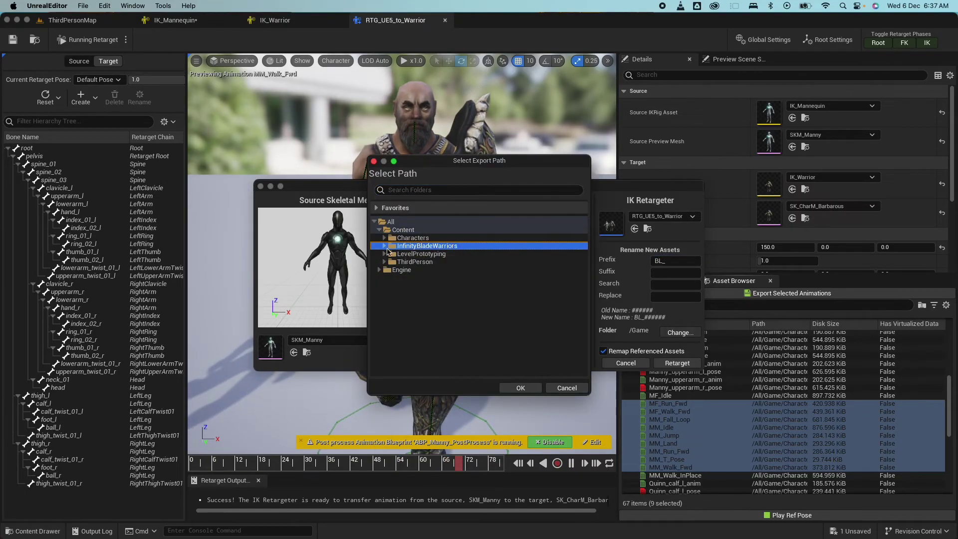
{"action": "left_click", "coordinate": [393, 255]}
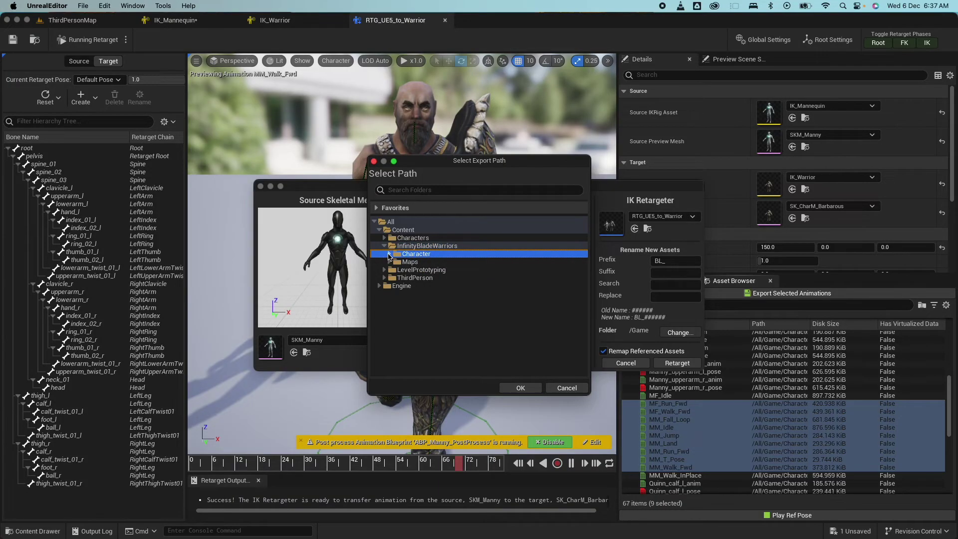
{"action": "left_click", "coordinate": [393, 262]}
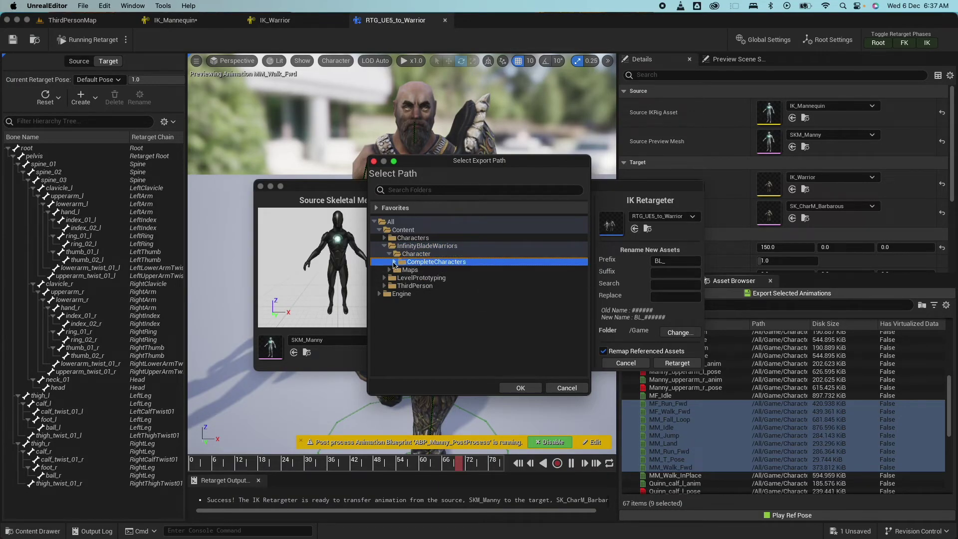
{"action": "right_click", "coordinate": [439, 263]}
{"action": "left_click", "coordinate": [479, 273]}
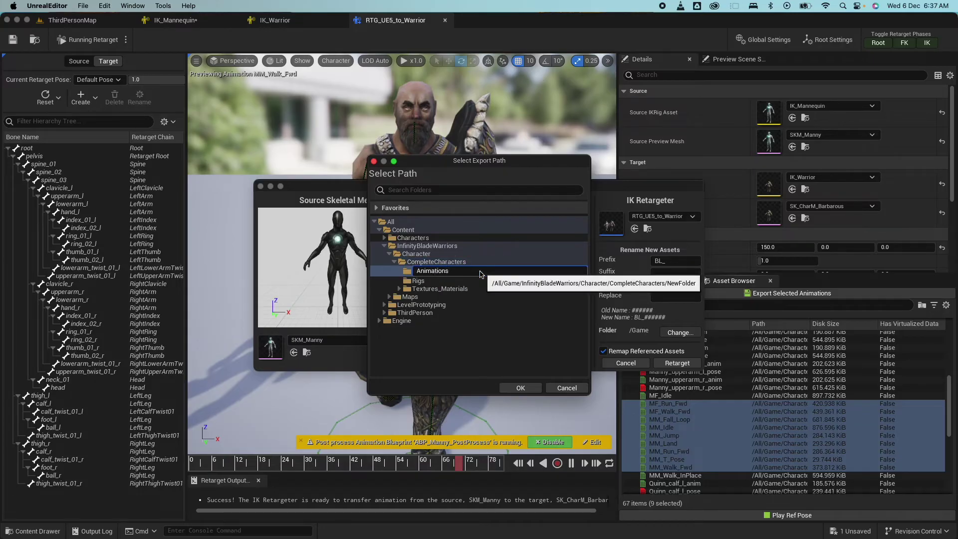
{"action": "key", "text": "Return"}
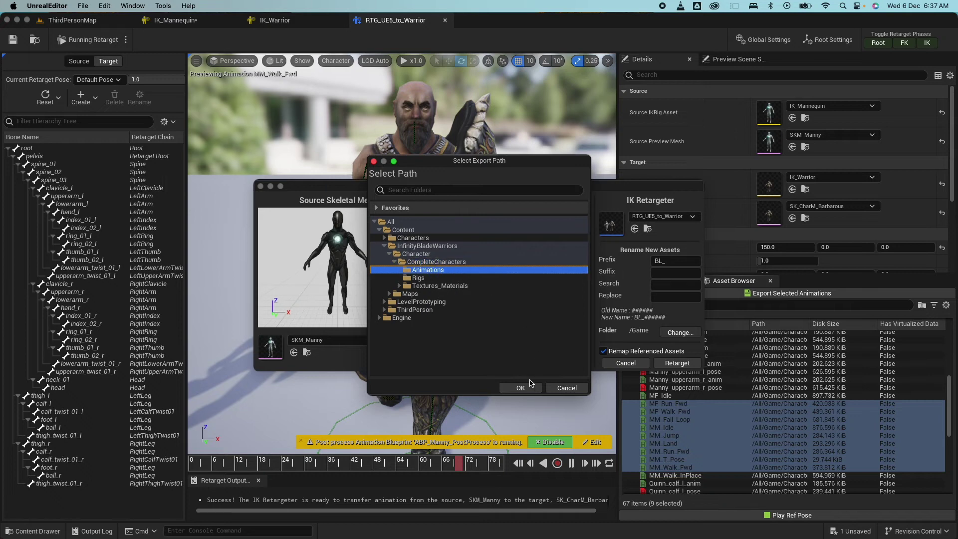
{"action": "left_click", "coordinate": [521, 388]}
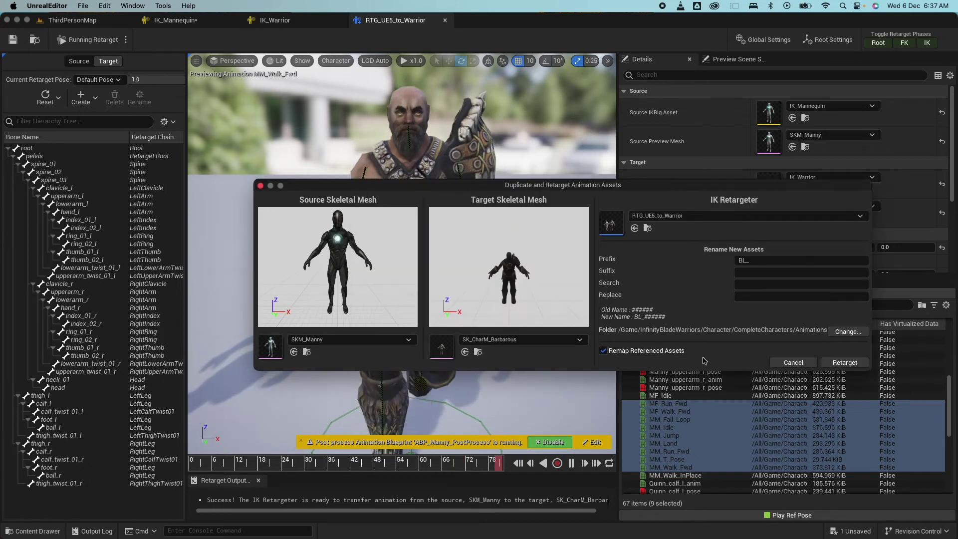
{"action": "left_click", "coordinate": [841, 362]}
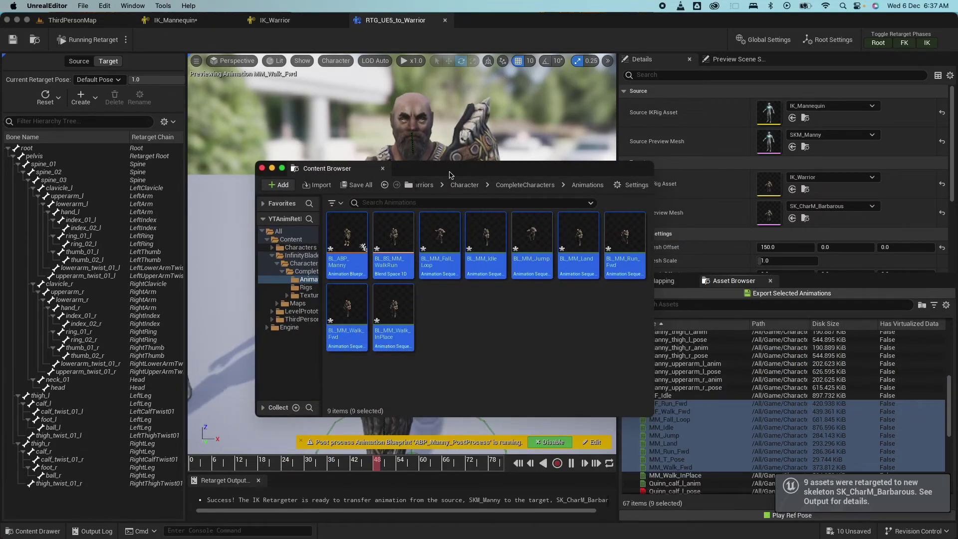
- Preview the retargeted BL_MM_Idle animation, and close it along with the separate Content Browser window
{"action": "left_click", "coordinate": [512, 365]}
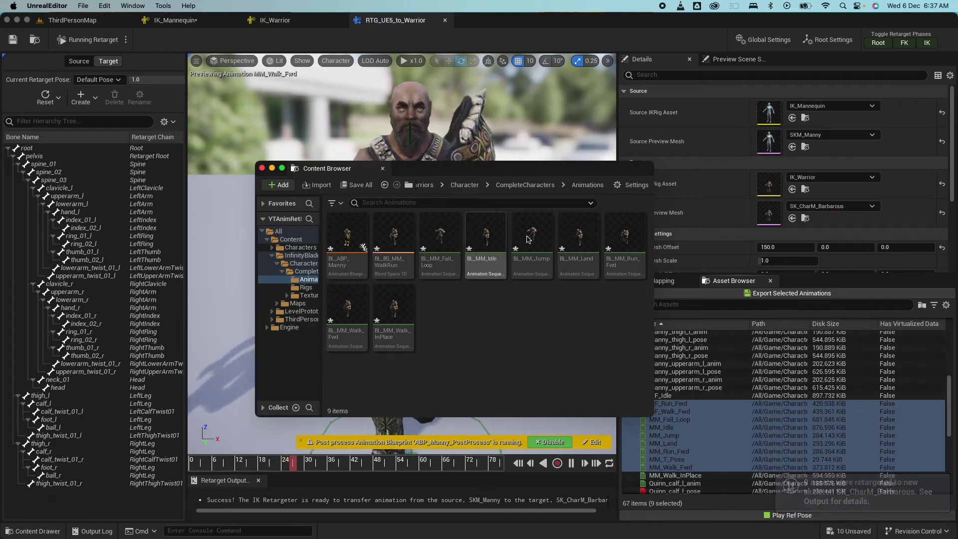
{"action": "double_click", "coordinate": [486, 239]}
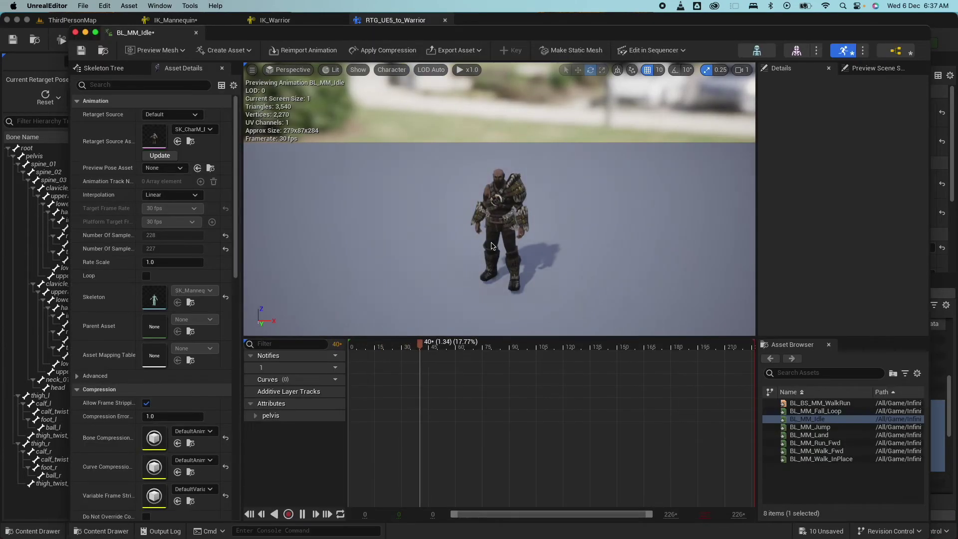
{"action": "left_click", "coordinate": [196, 32]}
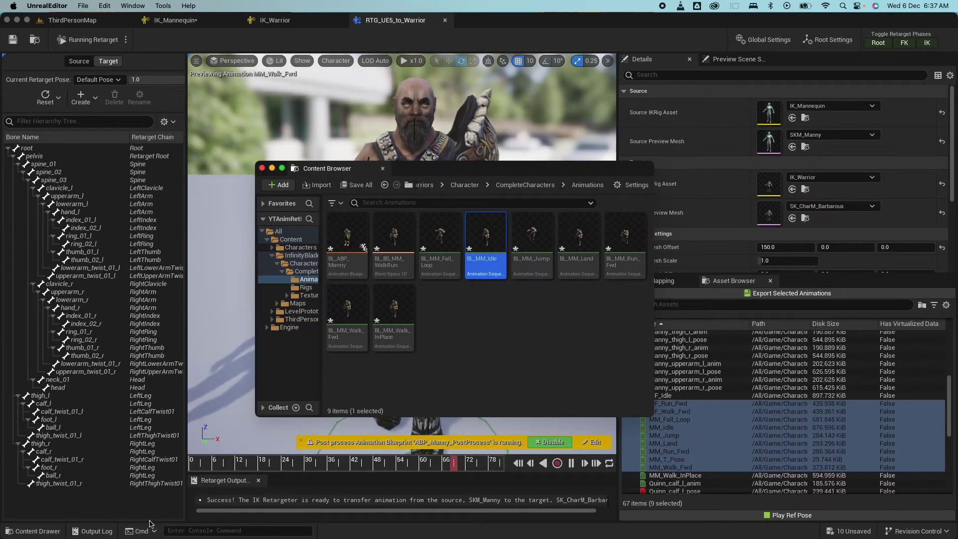
{"action": "left_click", "coordinate": [385, 170]}
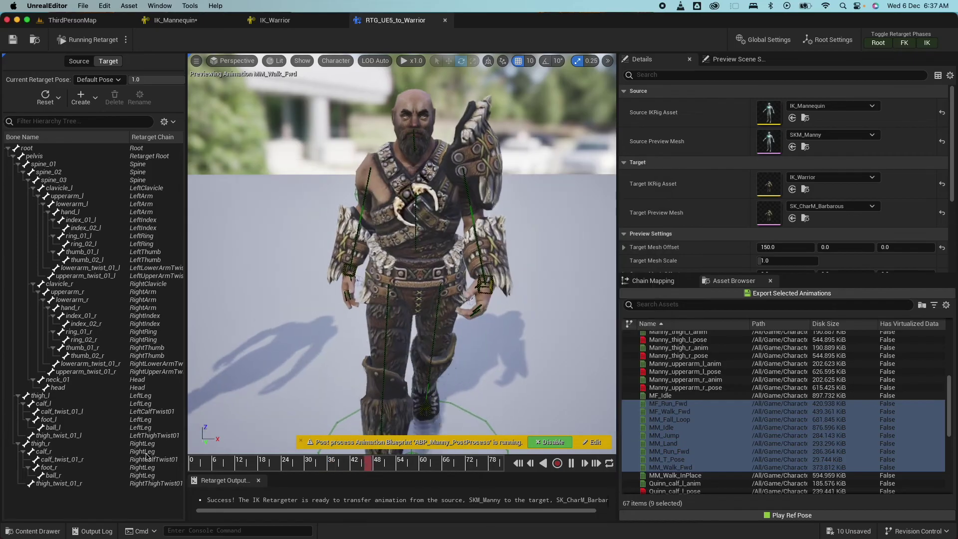
- Open BP_ThirdPersonCharacter from the ThirdPerson Blueprints folder and dock its editor with the main editor tabs
{"action": "left_click", "coordinate": [34, 530]}
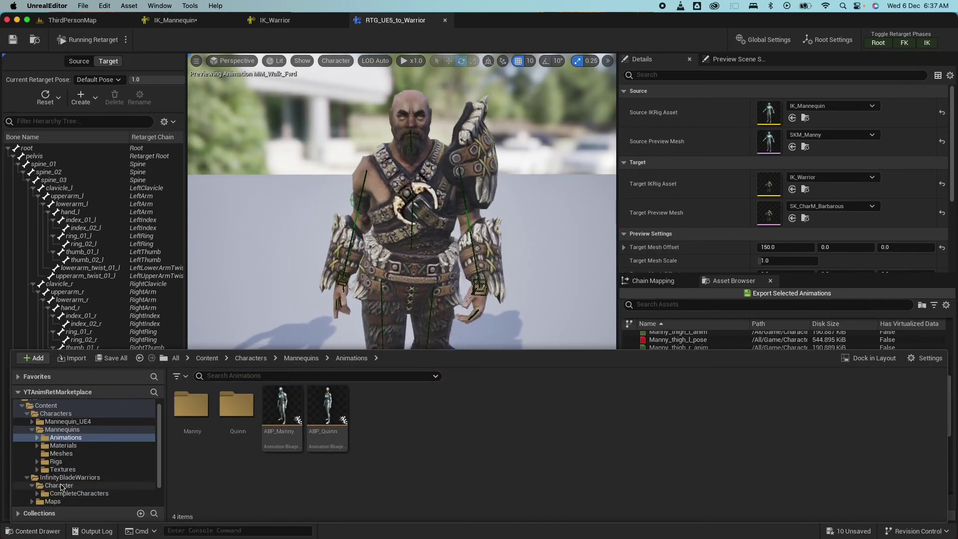
{"action": "scroll", "coordinate": [80, 473], "scroll_direction": "down", "scroll_amount": 2}
{"action": "left_click", "coordinate": [57, 492]}
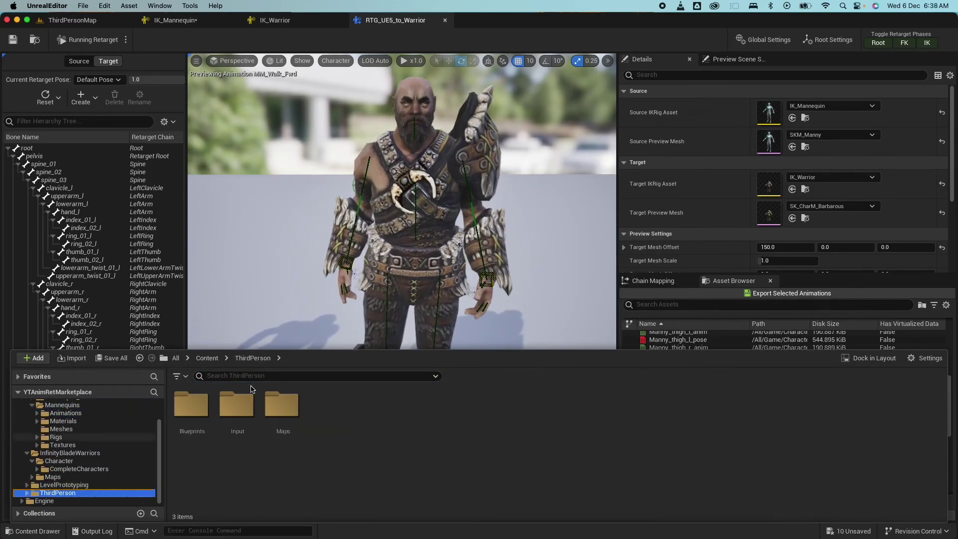
{"action": "double_click", "coordinate": [191, 403]}
{"action": "left_click", "coordinate": [201, 409]}
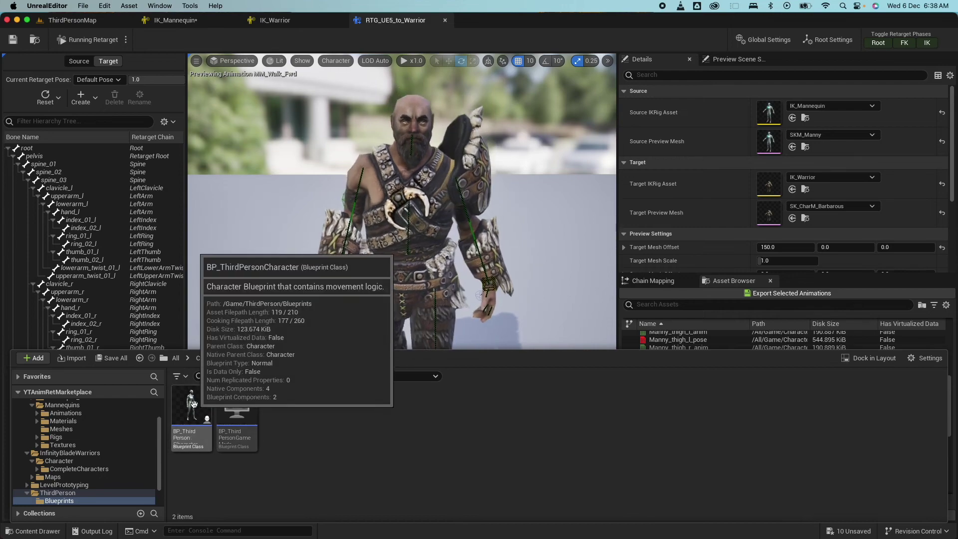
{"action": "double_click", "coordinate": [205, 409]}
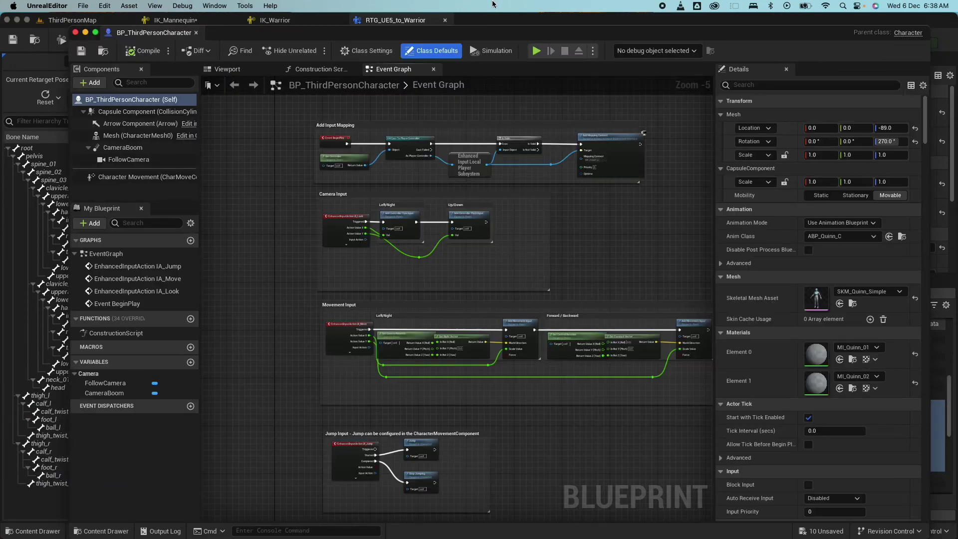
{"action": "left_click_drag", "start_coordinate": [168, 36], "coordinate": [434, 20]}
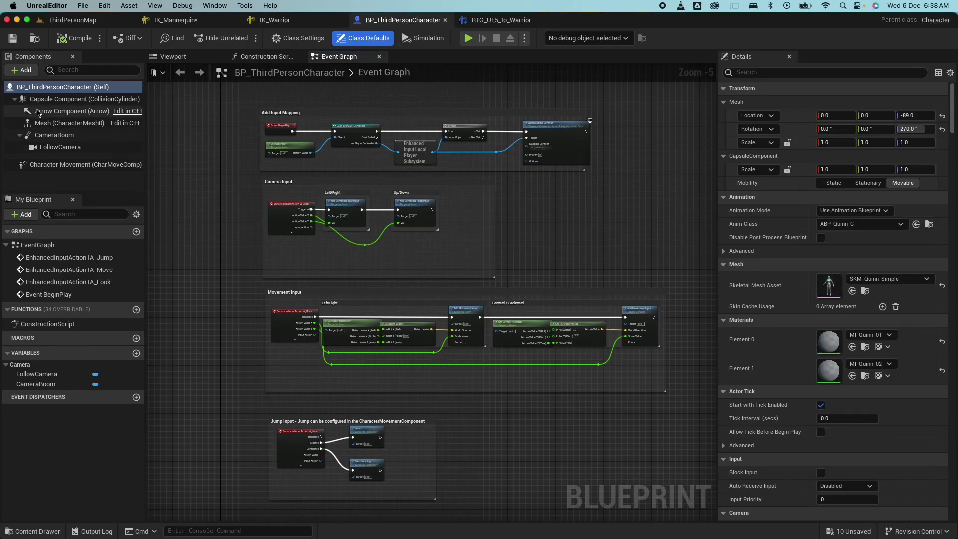
- Set the character blueprint's Mesh component to use the SK_CharM_Barbarous skeletal mesh, with the model shown in the viewport
{"action": "left_click", "coordinate": [50, 123]}
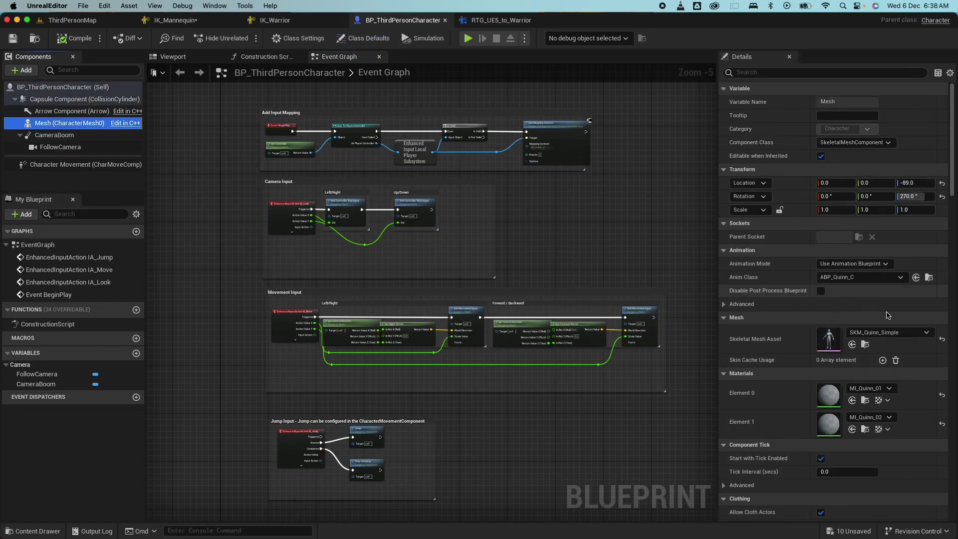
{"action": "left_click", "coordinate": [192, 54]}
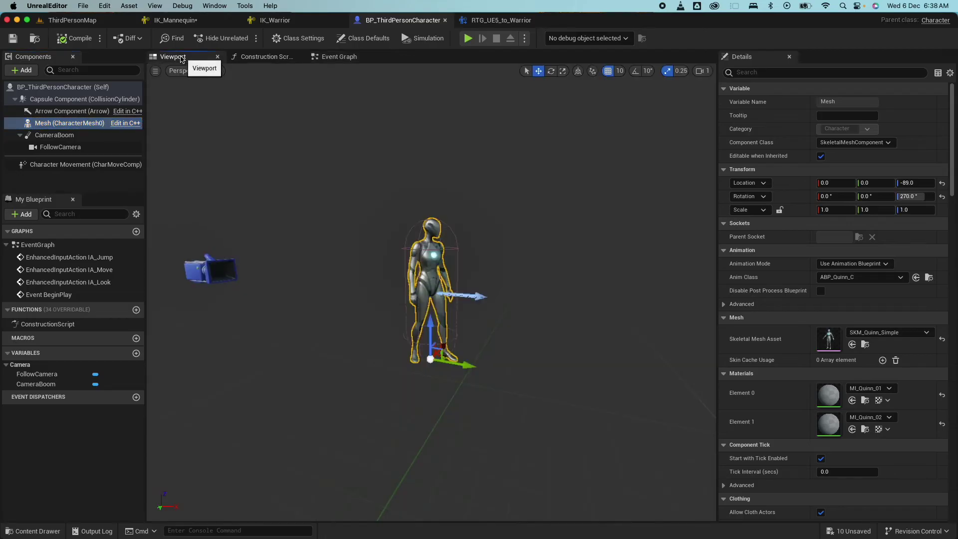
{"action": "left_click", "coordinate": [898, 333]}
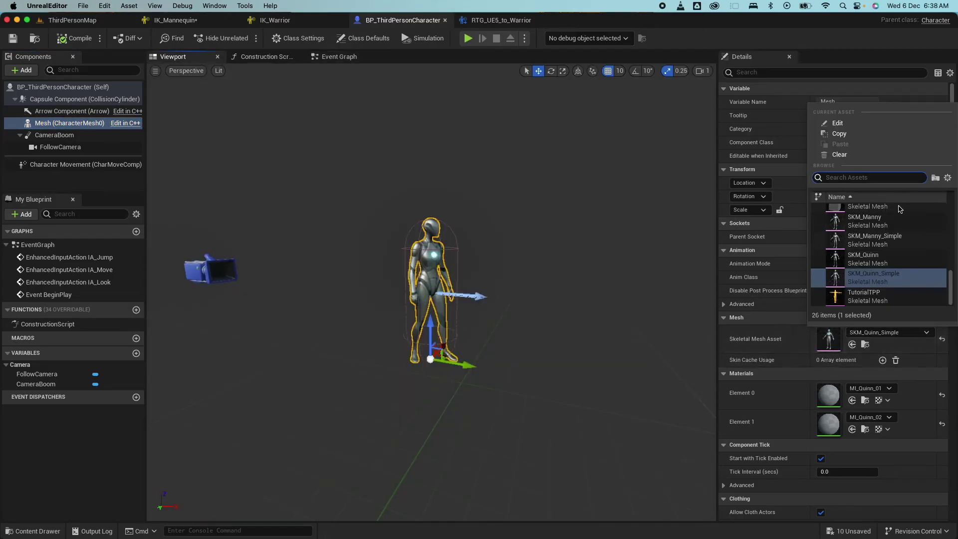
{"action": "scroll", "coordinate": [887, 249], "scroll_direction": "up", "scroll_amount": 10}
{"action": "left_click", "coordinate": [887, 232]}
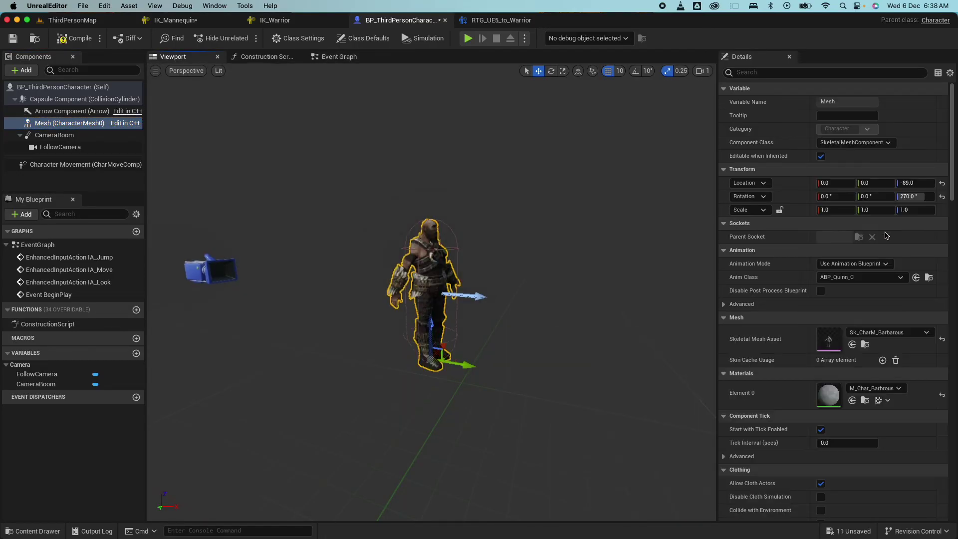
- Assign BL_ABP_Manny as the Mesh component's Anim Class
{"action": "left_click_drag", "start_coordinate": [492, 317], "coordinate": [449, 259]}
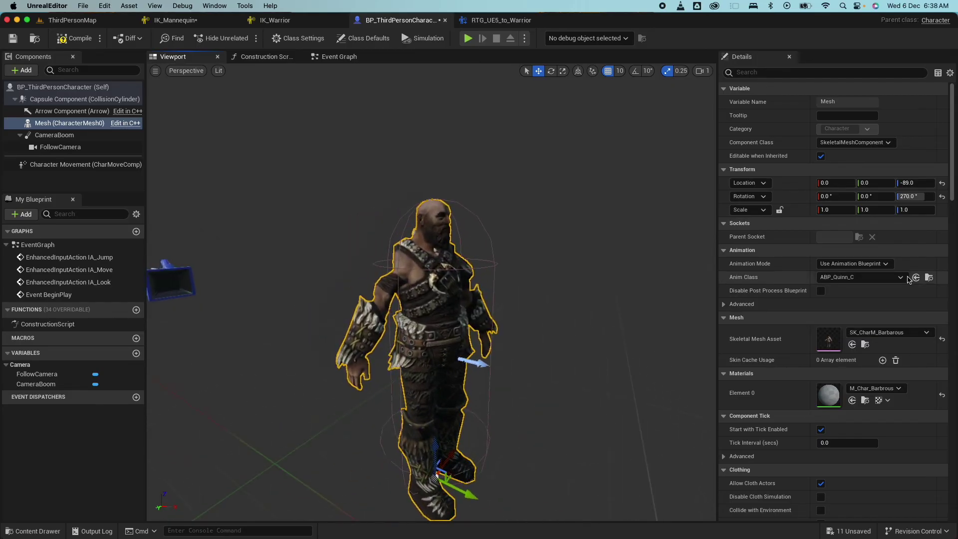
{"action": "left_click", "coordinate": [860, 278]}
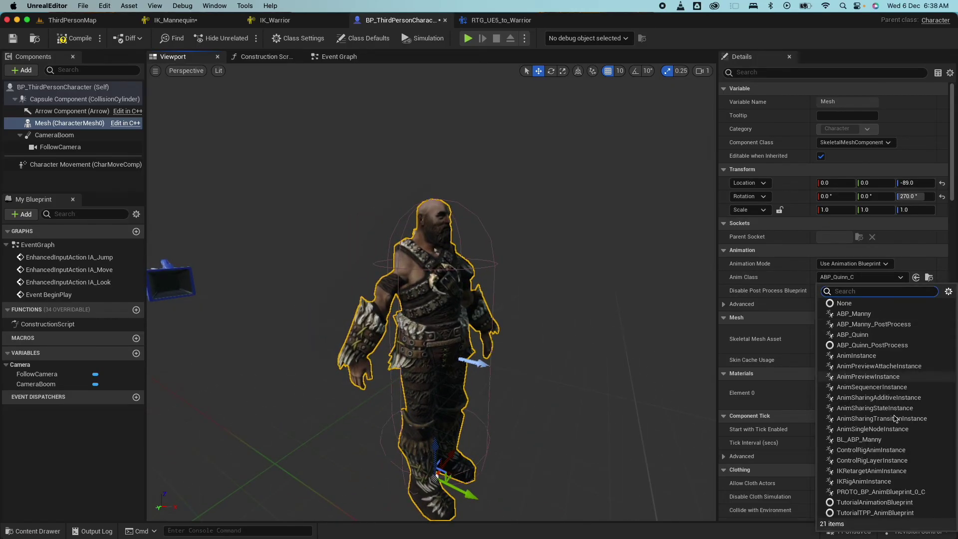
{"action": "left_click", "coordinate": [857, 440]}
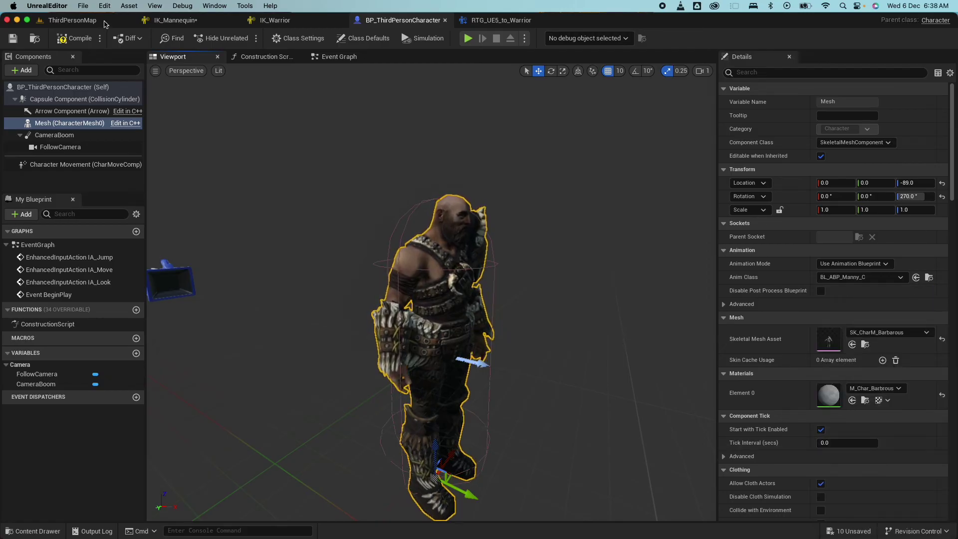
- Play-test ThirdPersonMap with the new character, try jumping and turning the camera around it, and end the session
{"action": "left_click", "coordinate": [84, 22]}
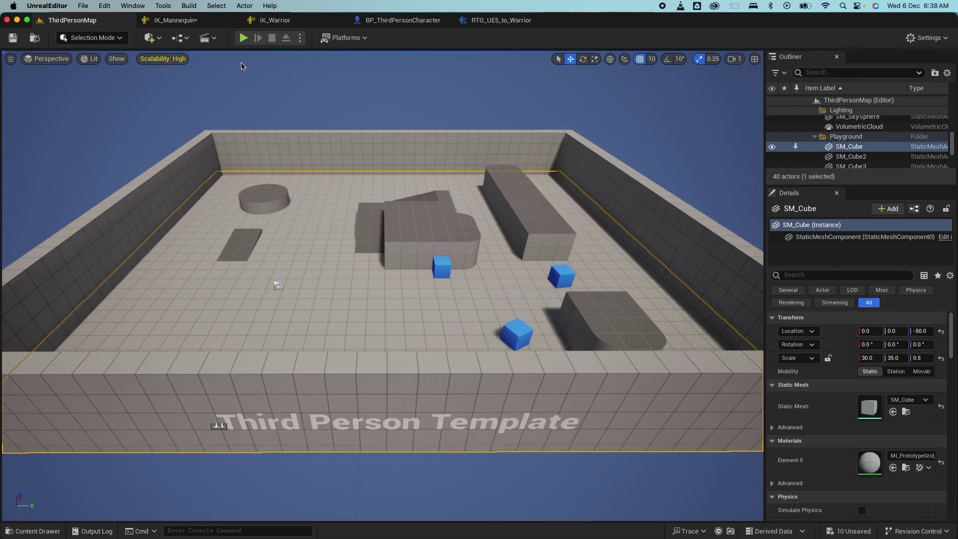
{"action": "left_click", "coordinate": [243, 38]}
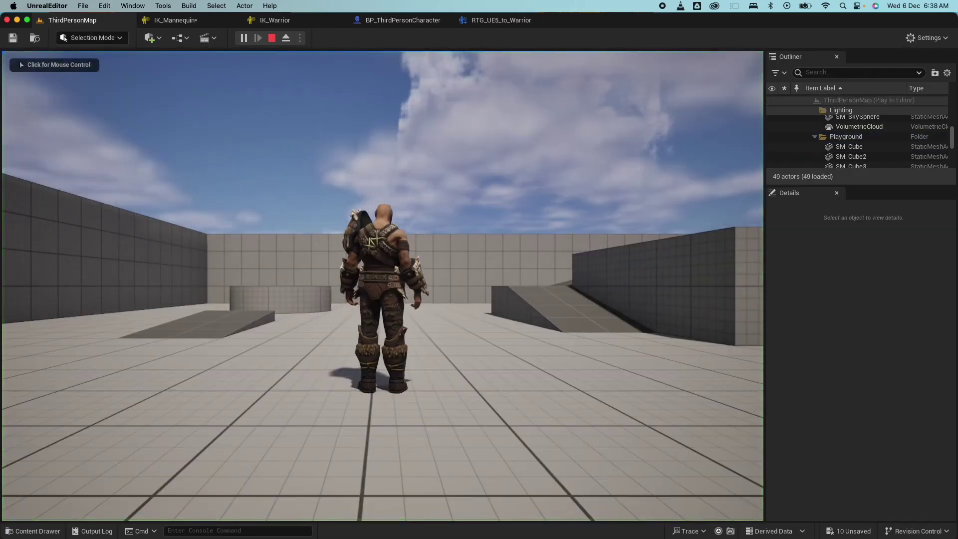
{"action": "left_click", "coordinate": [382, 285]}
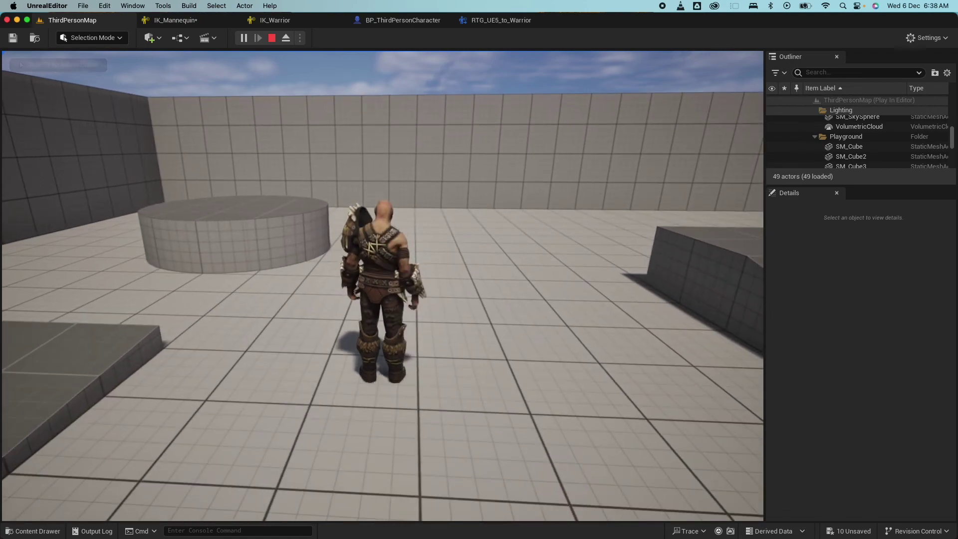
{"action": "key", "text": "space"}
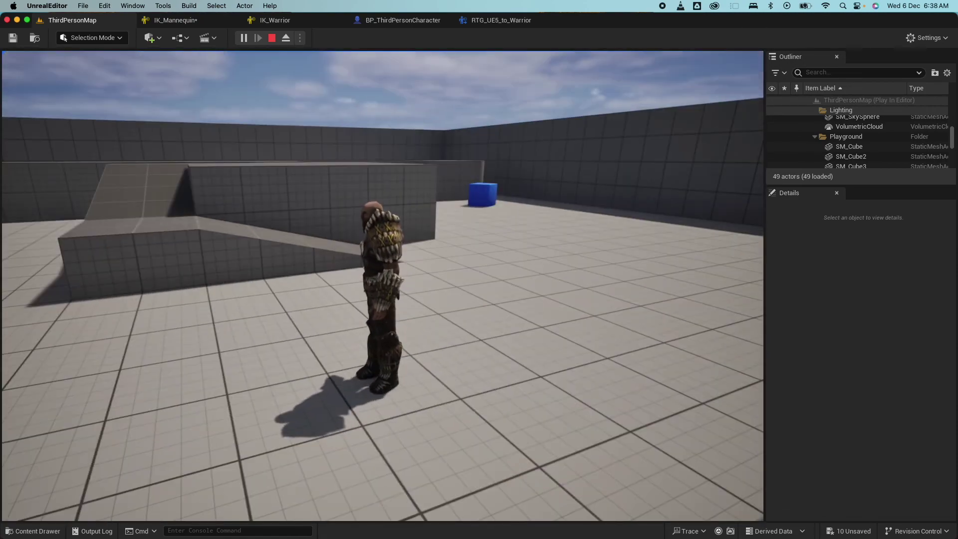
{"action": "key", "text": "space"}
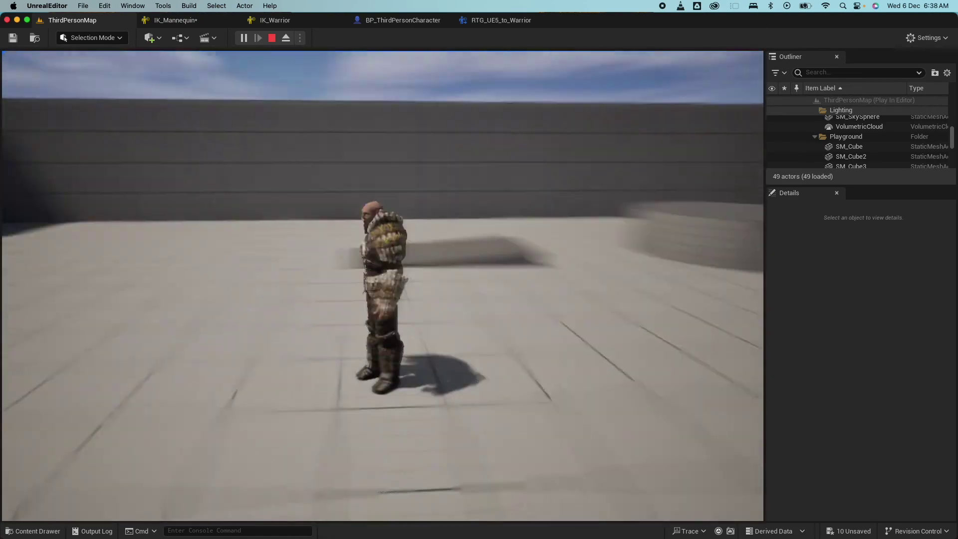
{"action": "key", "text": "Escape"}
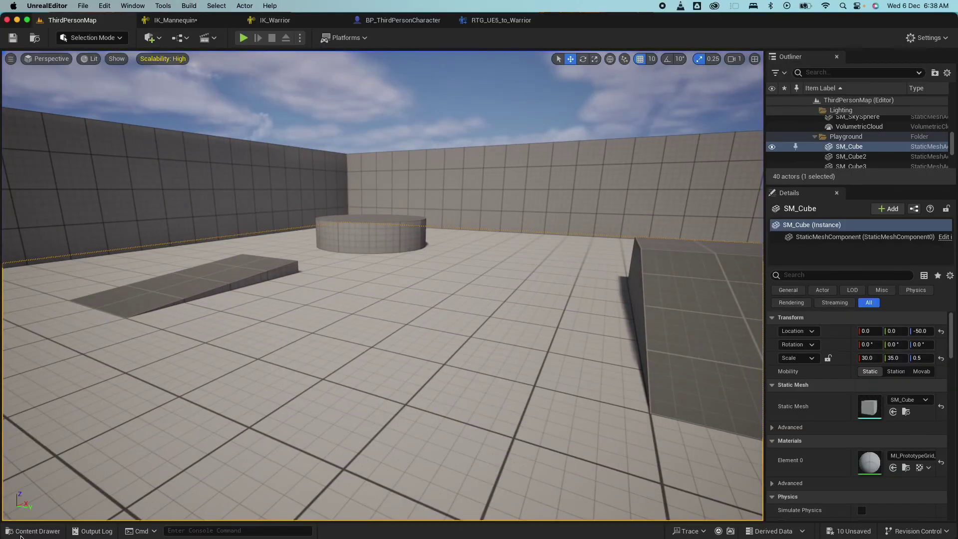
- Open BL_ABP_Manny from the InfinityBladeWarriors CompleteCharacters Animations folder and show its AnimGraph
{"action": "left_click", "coordinate": [20, 533]}
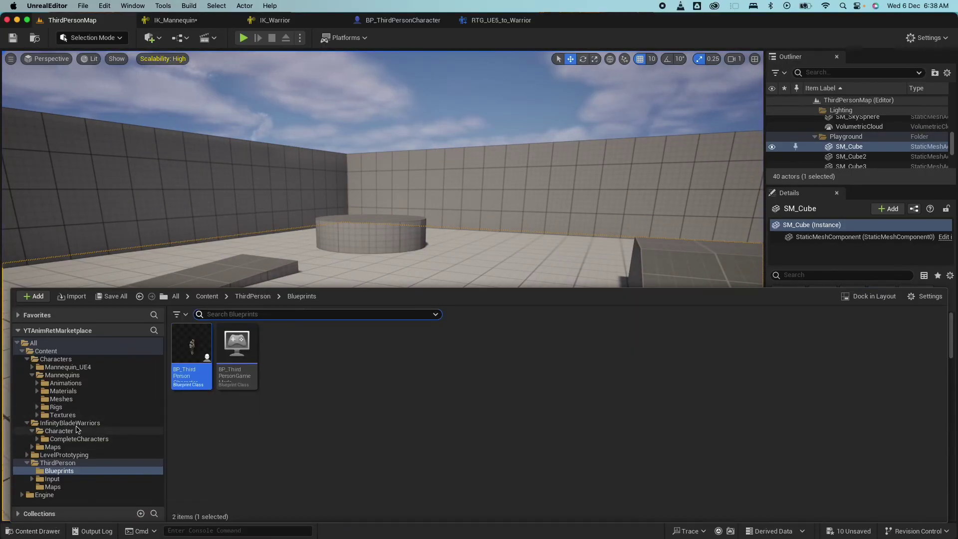
{"action": "left_click", "coordinate": [79, 438]}
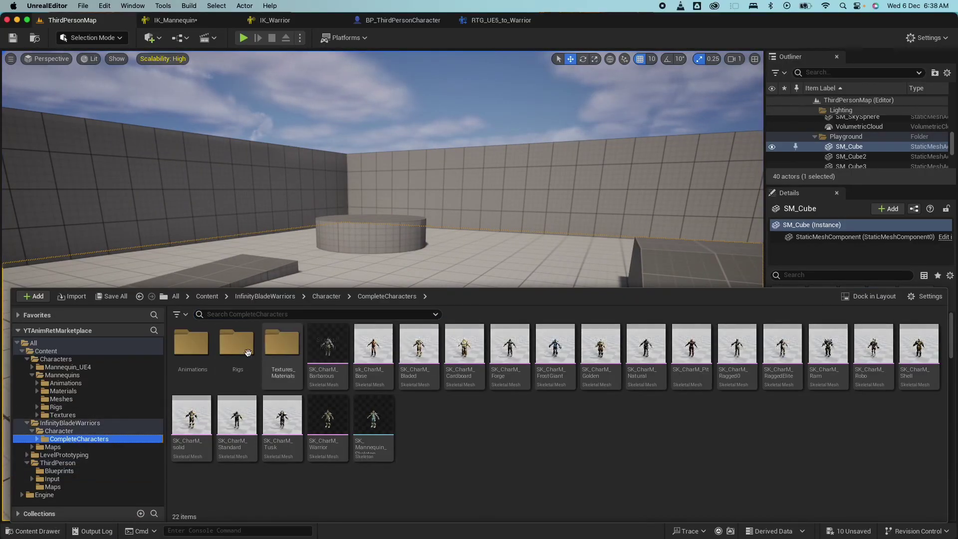
{"action": "double_click", "coordinate": [194, 348]}
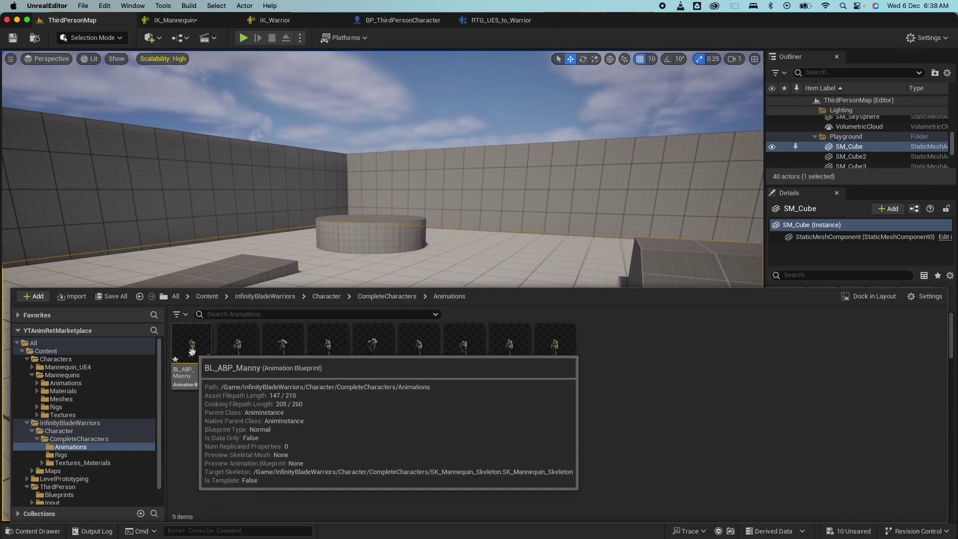
{"action": "double_click", "coordinate": [194, 349]}
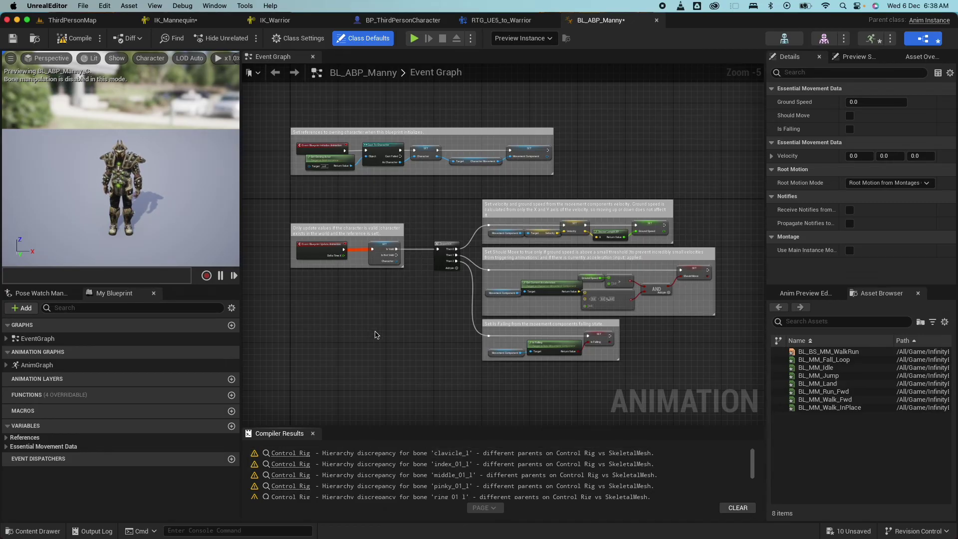
{"action": "scroll", "coordinate": [380, 340], "scroll_direction": "down", "scroll_amount": 1}
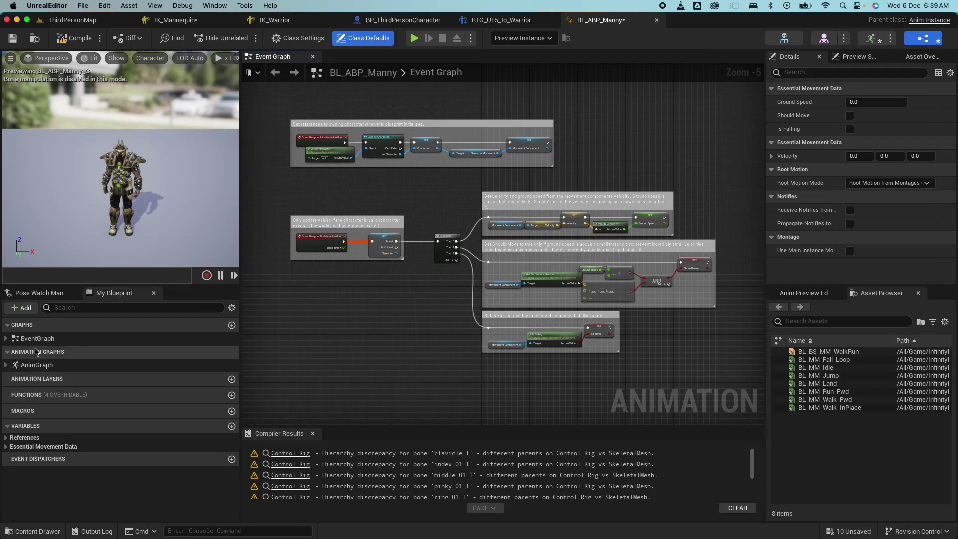
{"action": "double_click", "coordinate": [37, 365]}
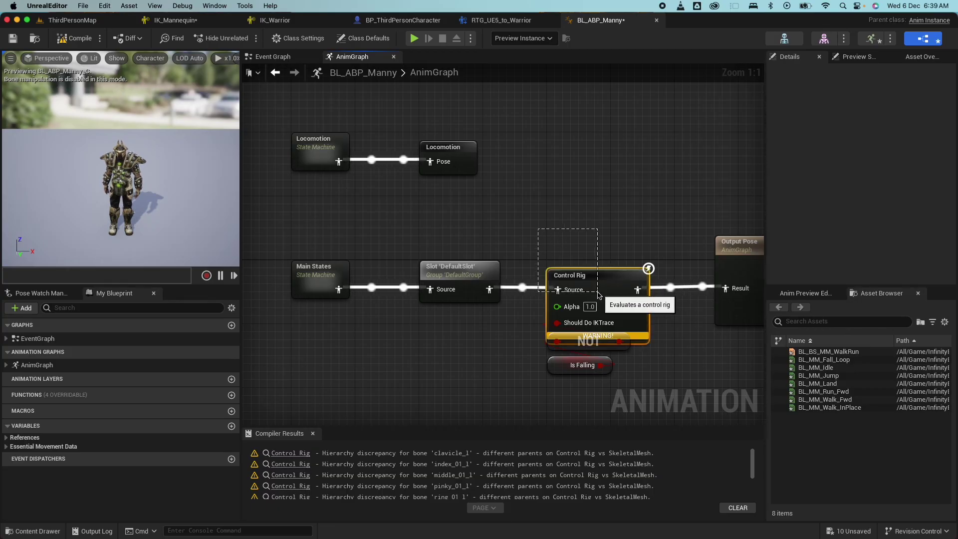
- Delete the Control Rig, NOT and Is Falling nodes, wire Slot 'DefaultSlot' directly to the Output Pose result, and compile
{"action": "left_click_drag", "start_coordinate": [599, 294], "coordinate": [671, 387]}
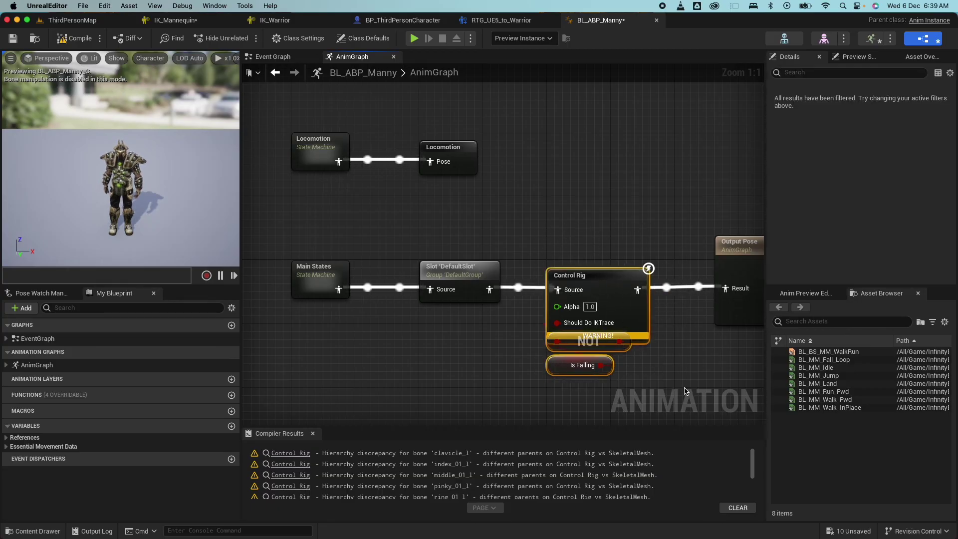
{"action": "key", "text": "Delete"}
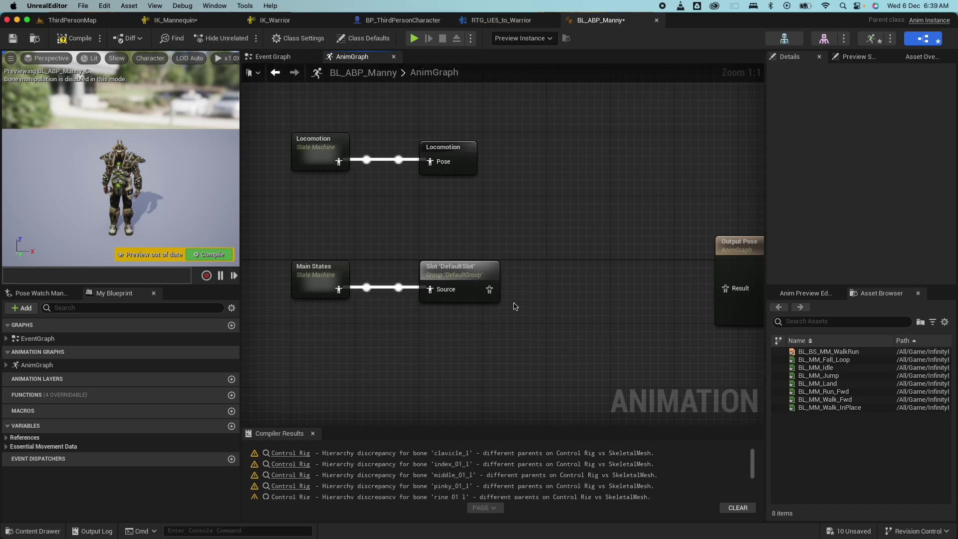
{"action": "left_click_drag", "start_coordinate": [631, 279], "coordinate": [725, 295]}
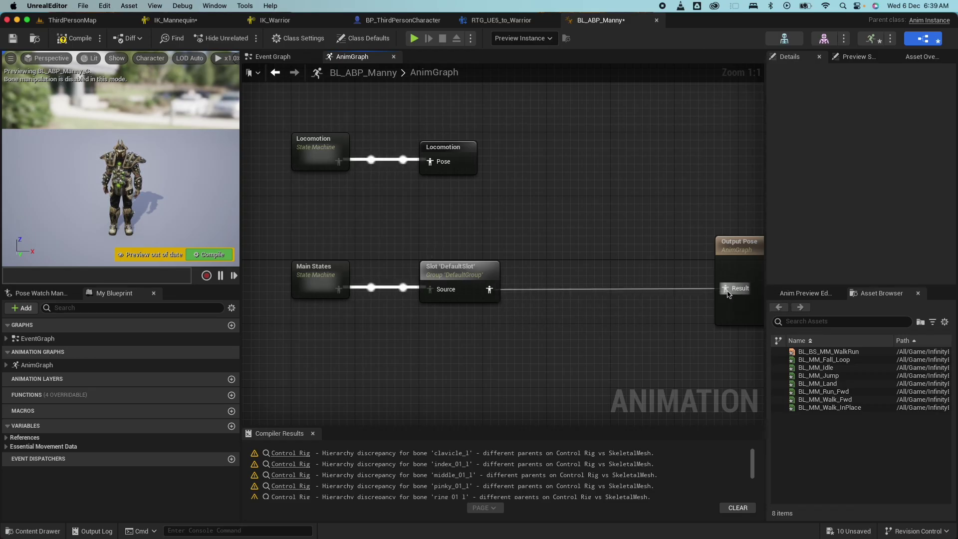
{"action": "left_click", "coordinate": [74, 39]}
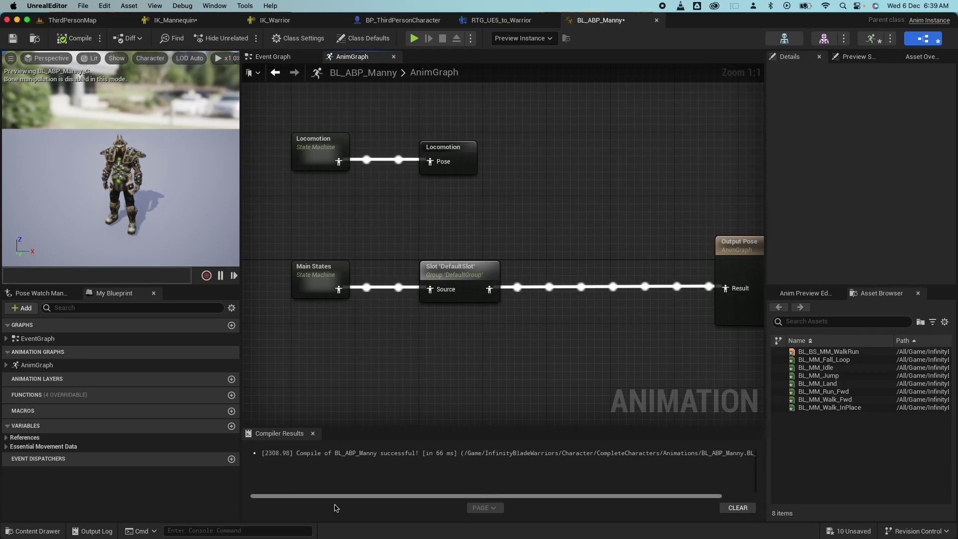
- Play-test ThirdPersonMap again, running the warrior across the floor and up the ramp and making it jump
{"action": "left_click", "coordinate": [72, 20]}
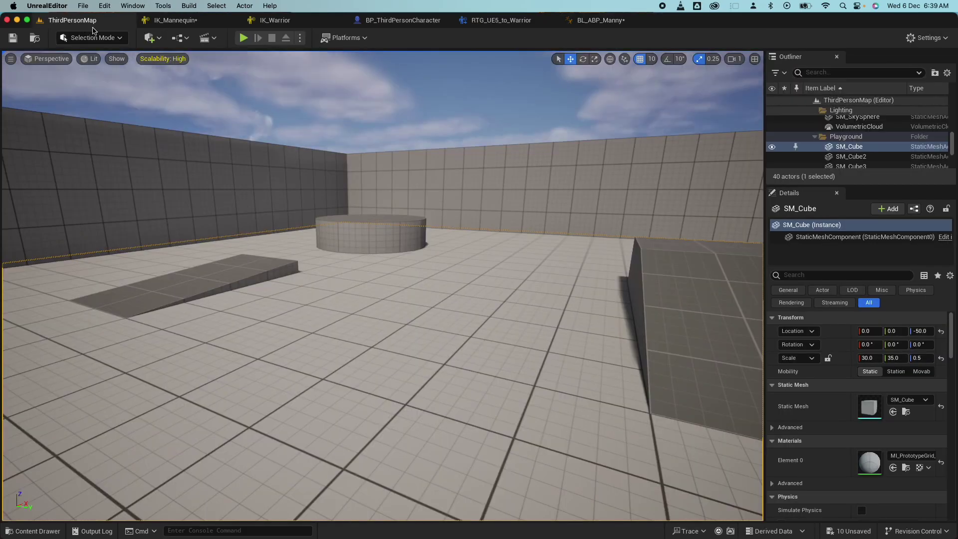
{"action": "left_click", "coordinate": [243, 39]}
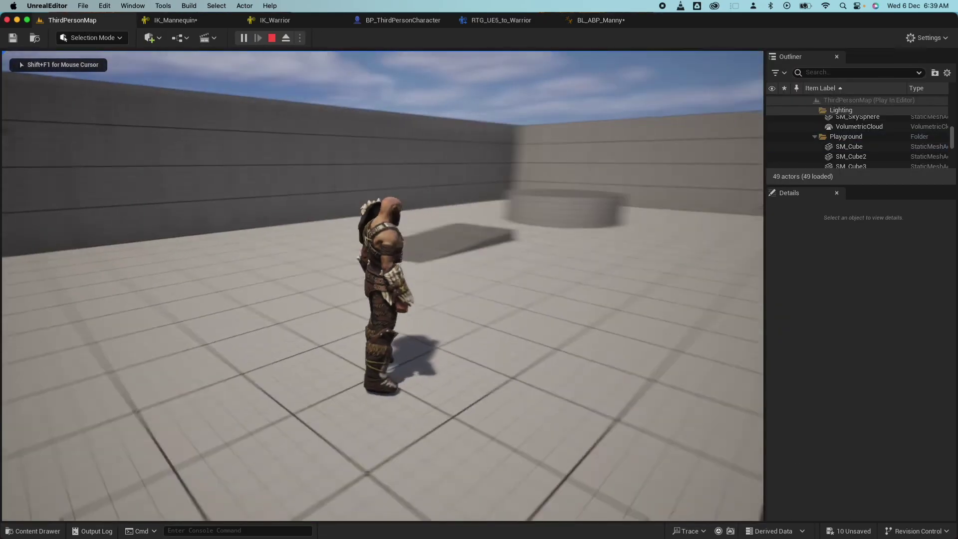
{"action": "key", "text": "w"}
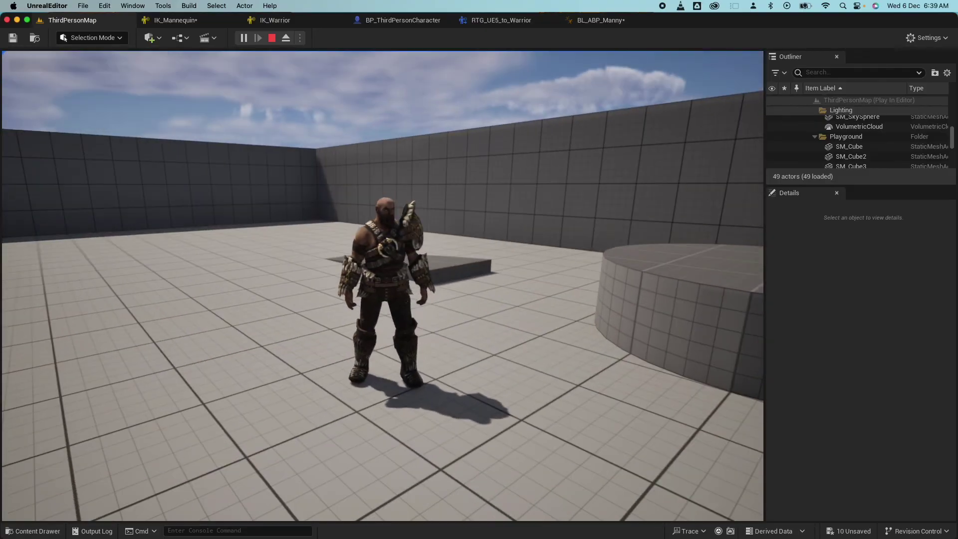
{"action": "key", "text": "space"}
{"action": "key", "text": "w"}
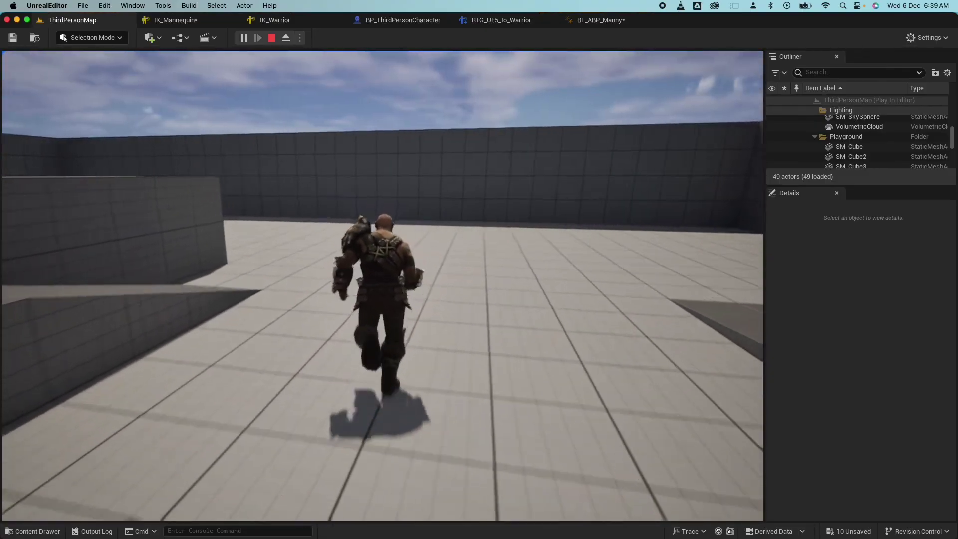
{"action": "key", "text": "w"}
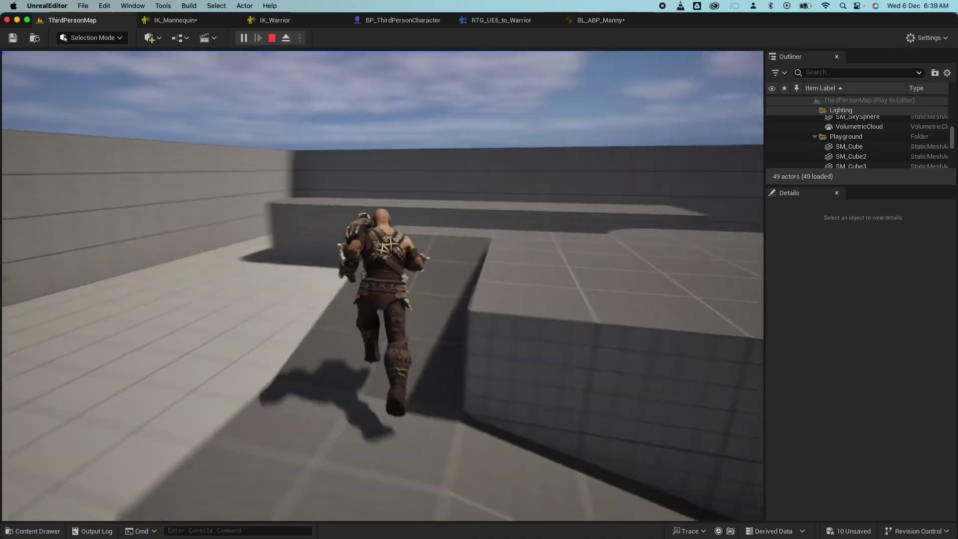
{"action": "key", "text": "w"}
{"action": "key", "text": "space"}
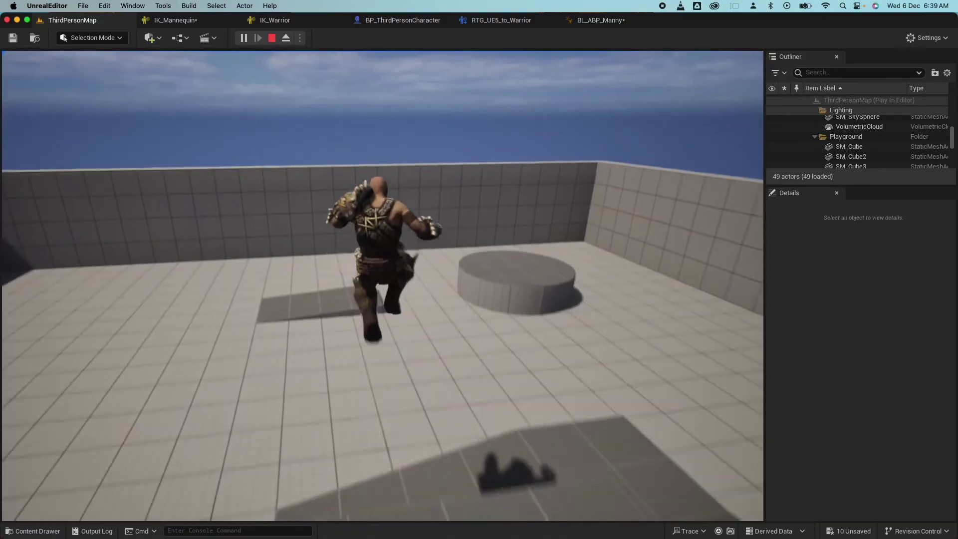